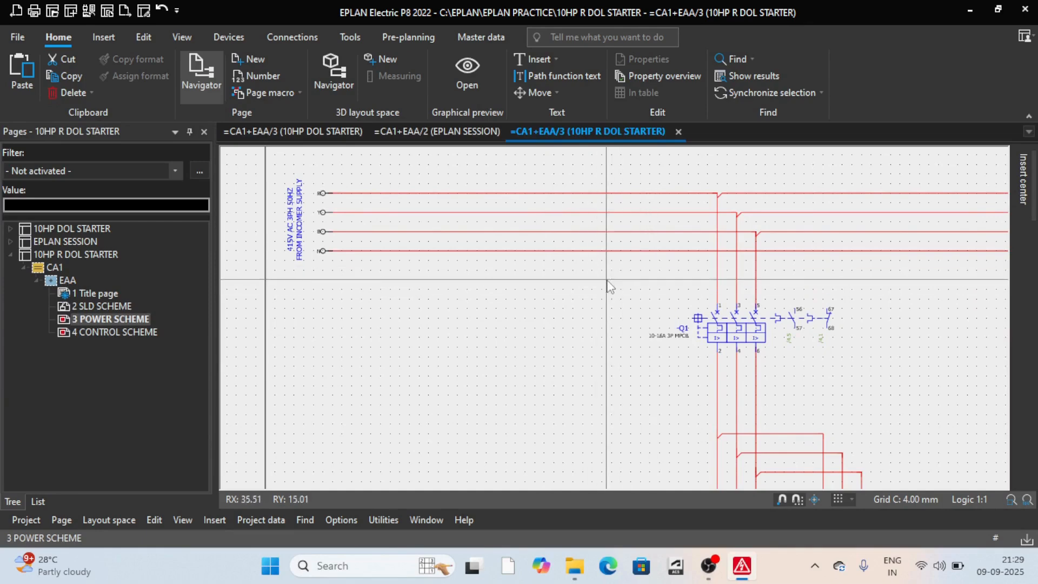
- Place connection definition points with the Default settings, applied to the entire project
{"action": "left_click_drag", "start_coordinate": [594, 283], "coordinate": [879, 424]}
{"action": "left_click", "coordinate": [260, 520]}
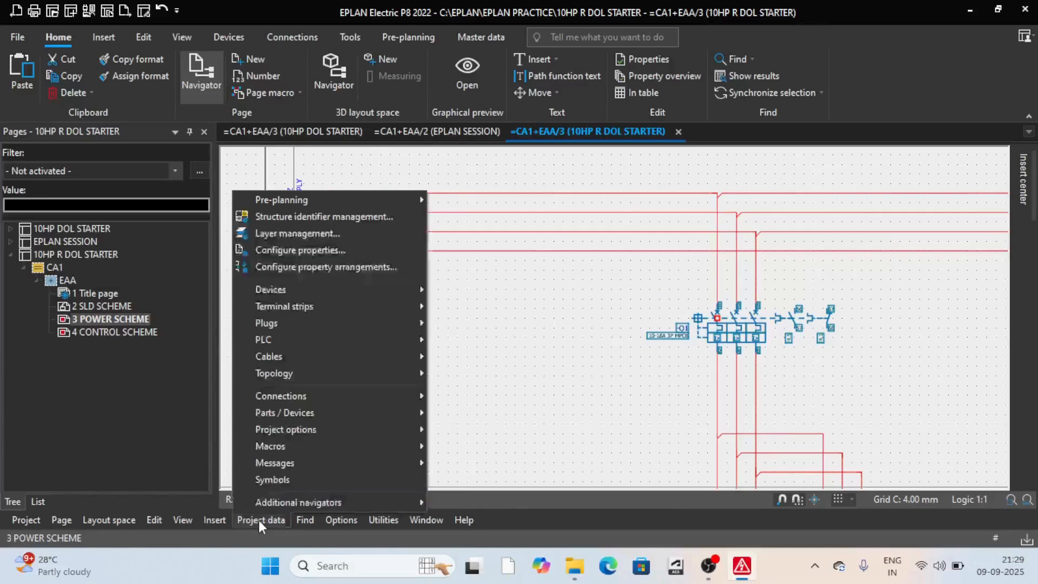
{"action": "mouse_move", "coordinate": [308, 400]}
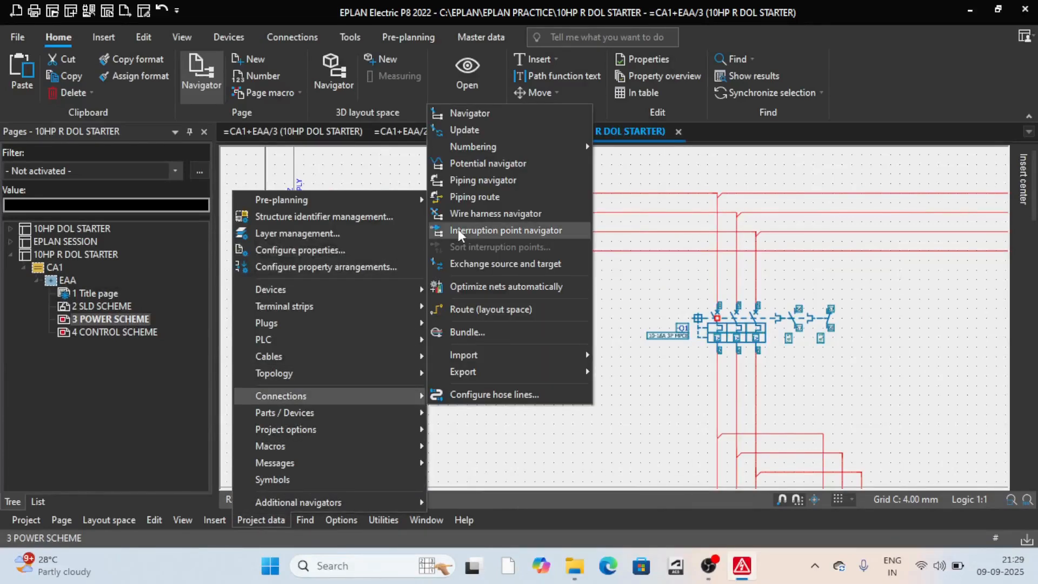
{"action": "mouse_move", "coordinate": [519, 154]}
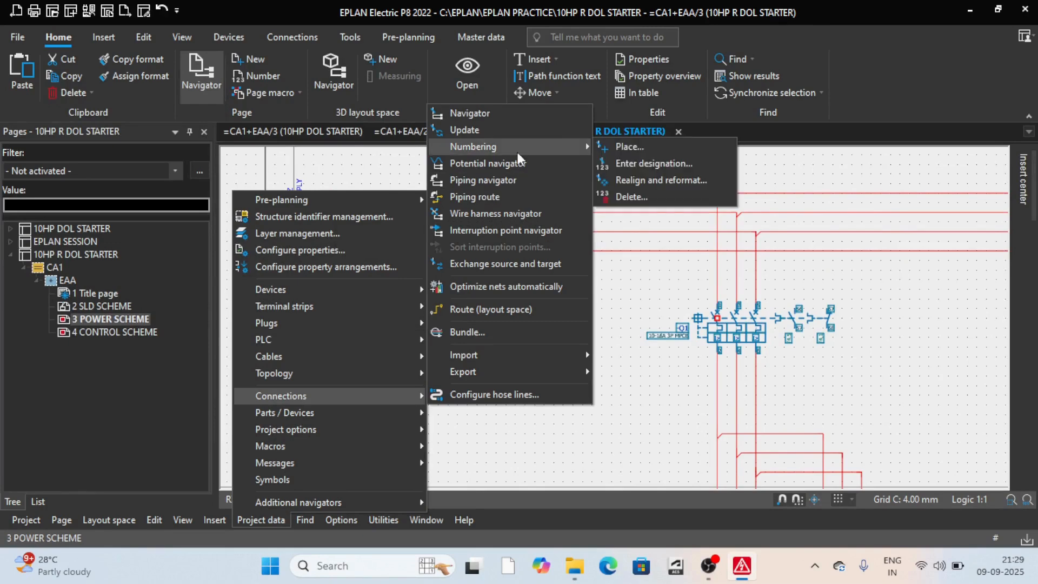
{"action": "left_click", "coordinate": [651, 148]}
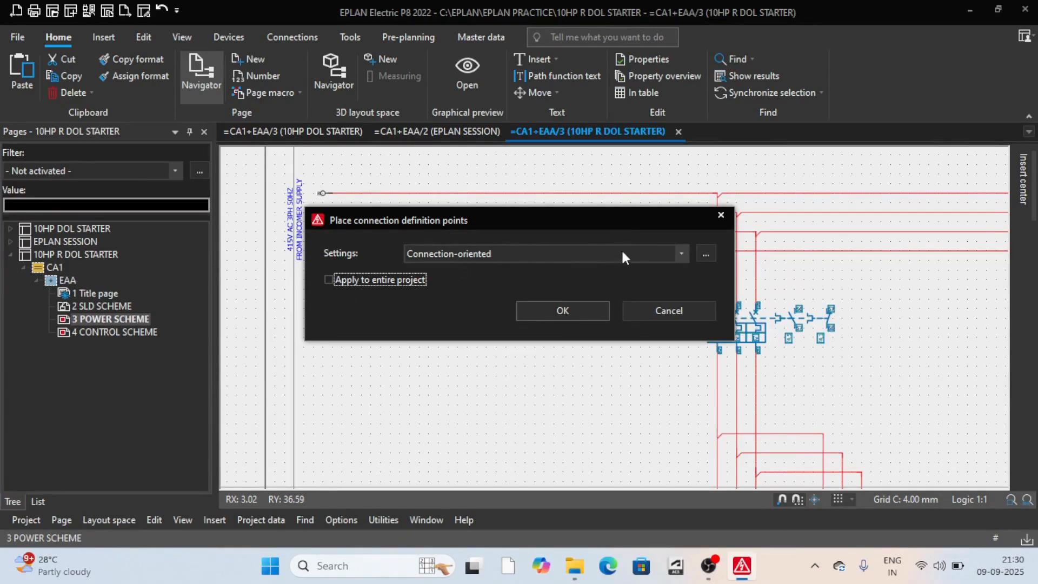
{"action": "left_click", "coordinate": [683, 253]}
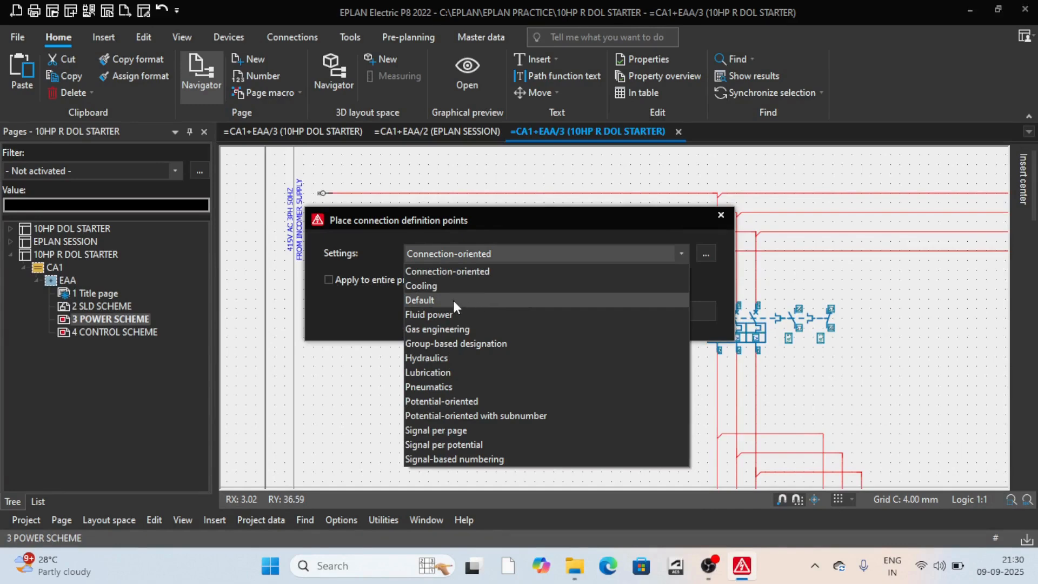
{"action": "left_click", "coordinate": [452, 297]}
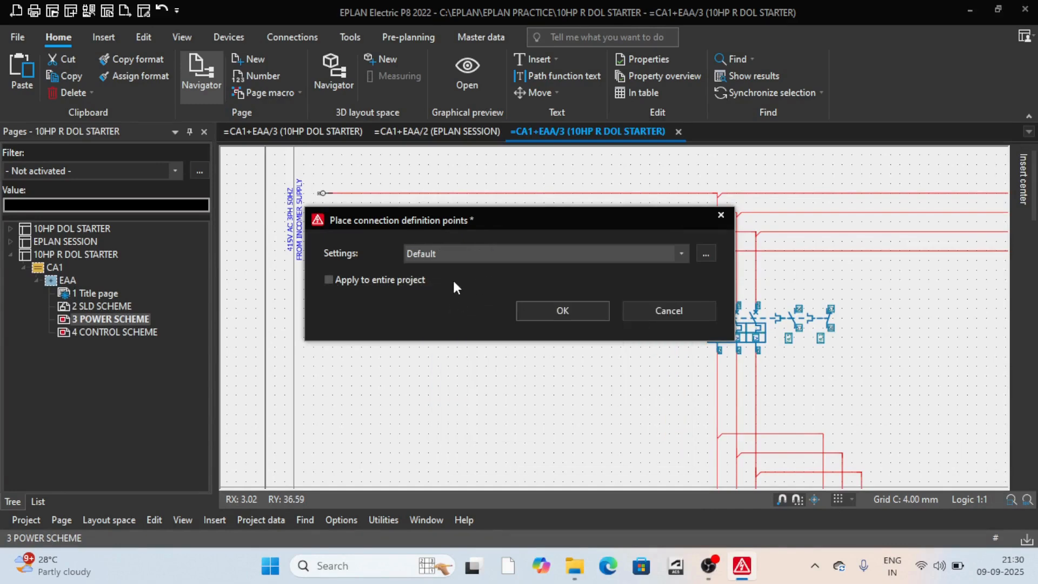
{"action": "left_click", "coordinate": [330, 280]}
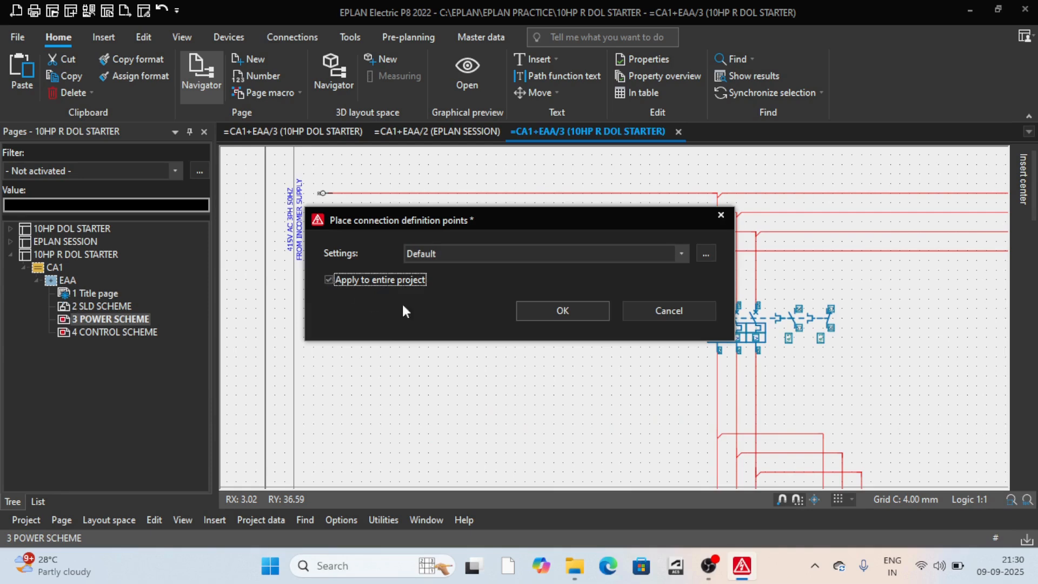
{"action": "left_click", "coordinate": [573, 316]}
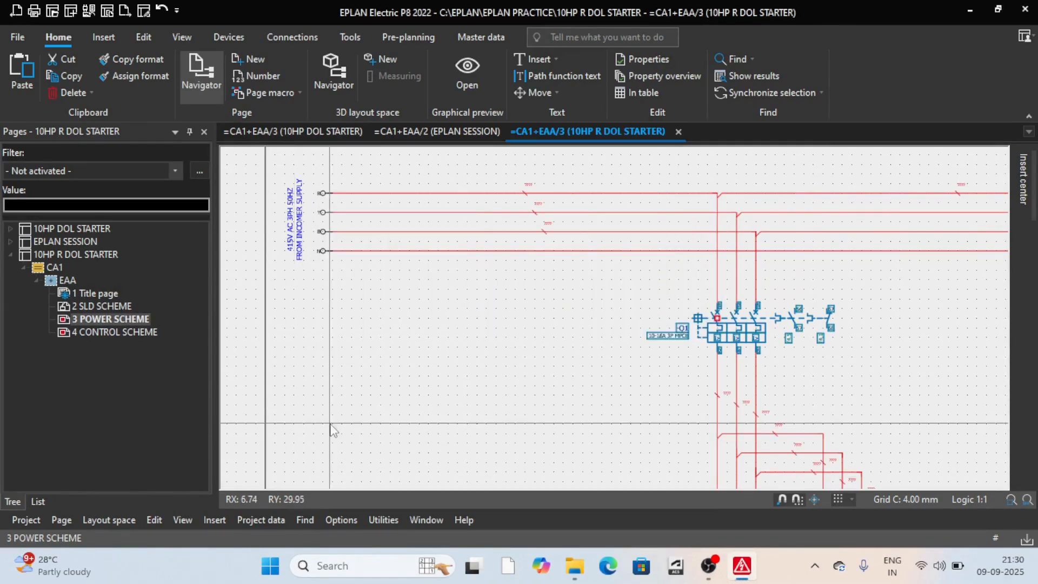
- Designate the connections across the entire project with the Default settings and 'Mark as manually set' off, accepting the previewed numbering
{"action": "left_click", "coordinate": [245, 520]}
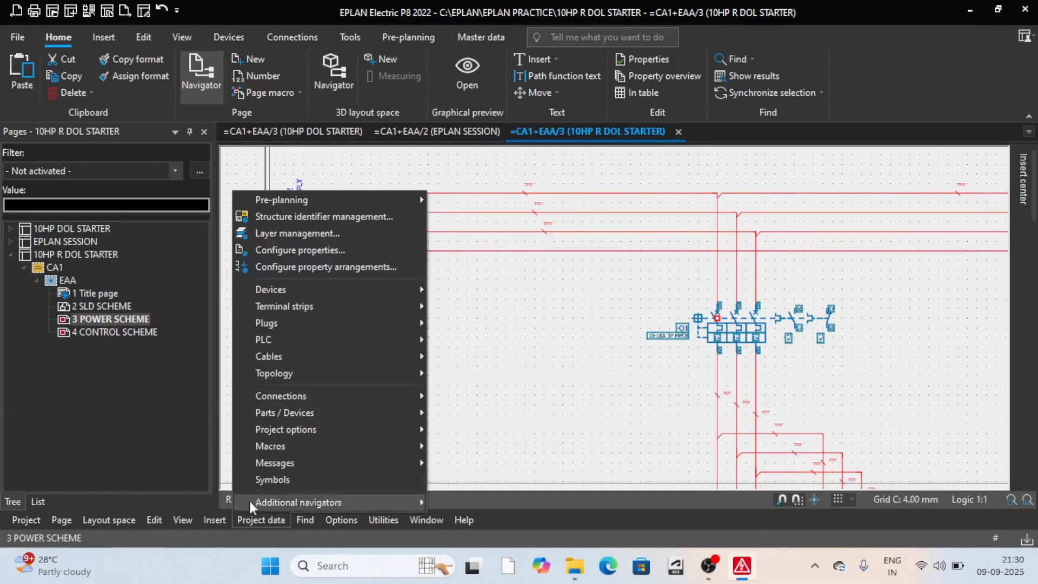
{"action": "mouse_move", "coordinate": [298, 399]}
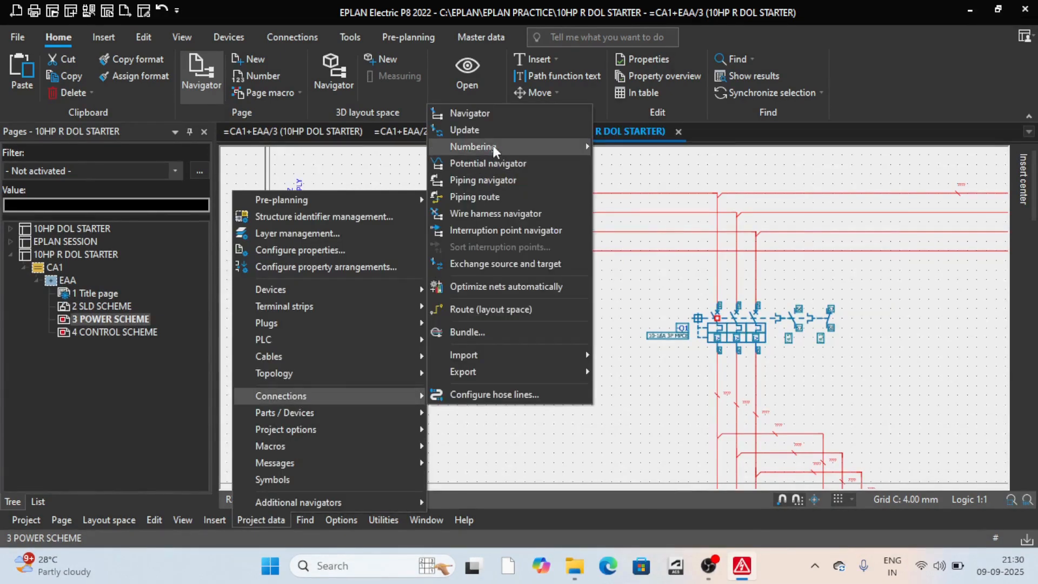
{"action": "mouse_move", "coordinate": [487, 146]}
{"action": "left_click", "coordinate": [628, 165]}
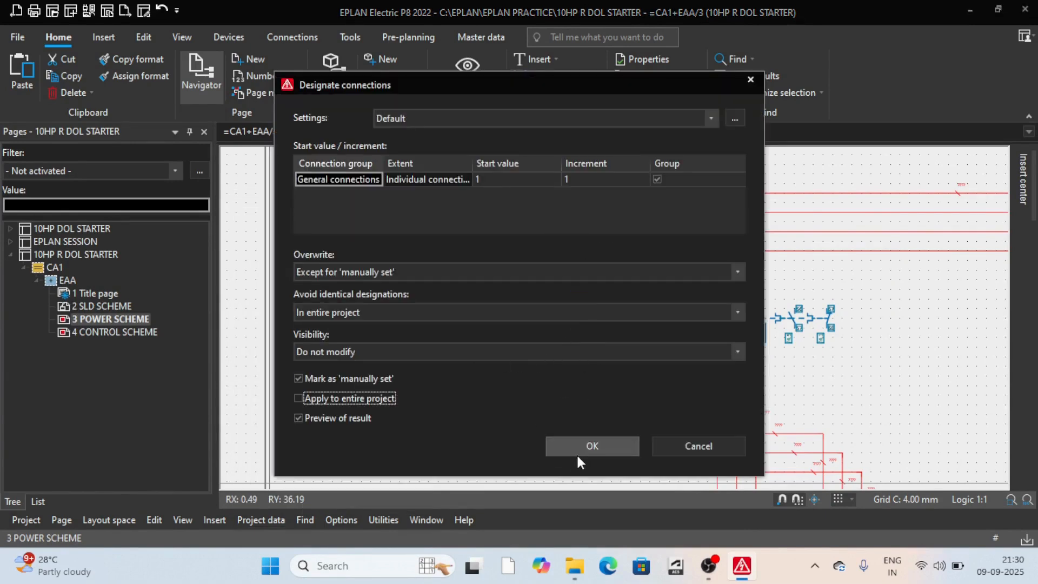
{"action": "left_click", "coordinate": [299, 398]}
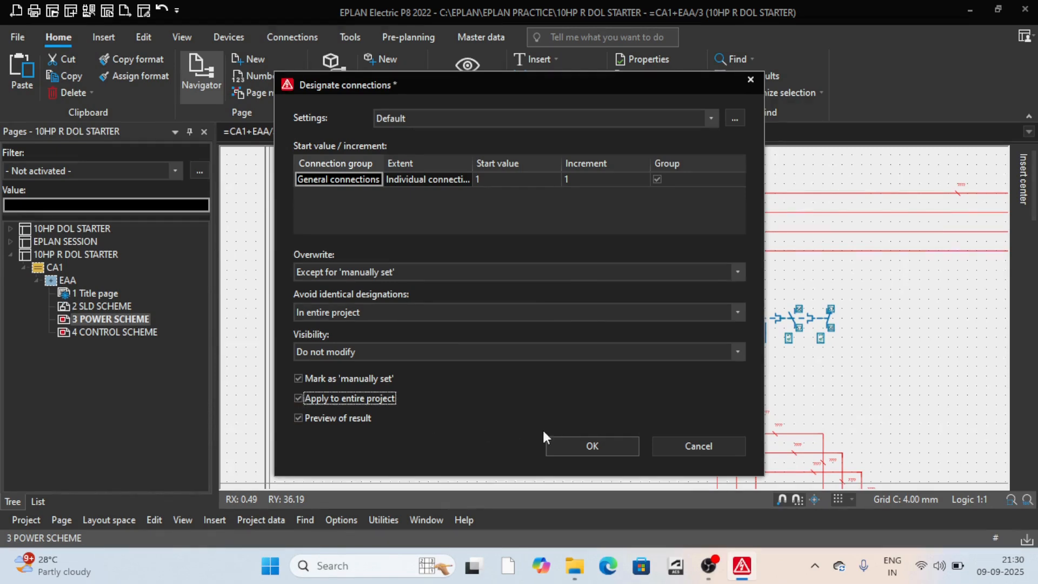
{"action": "left_click", "coordinate": [300, 378]}
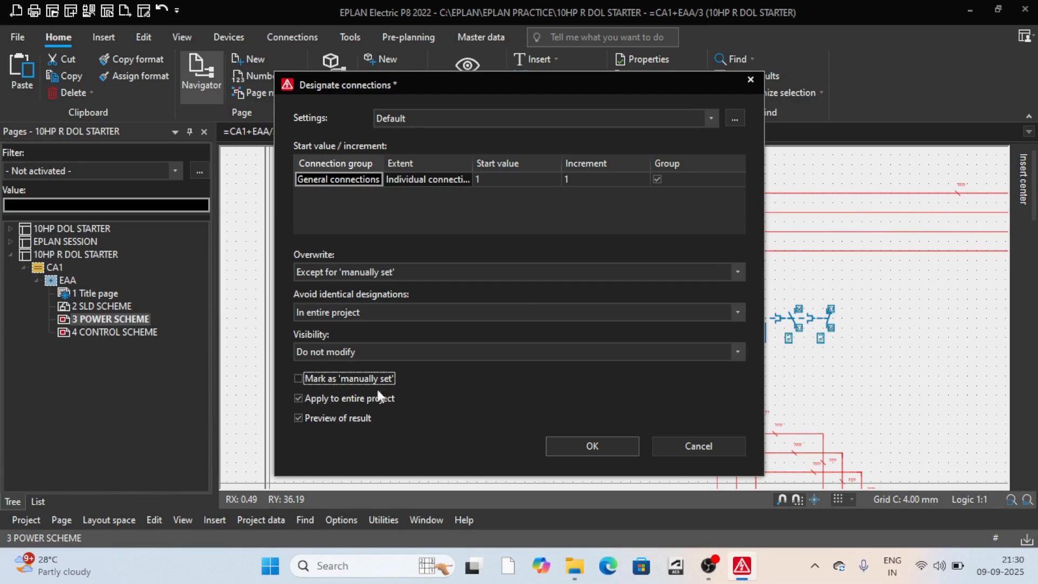
{"action": "left_click", "coordinate": [586, 447]}
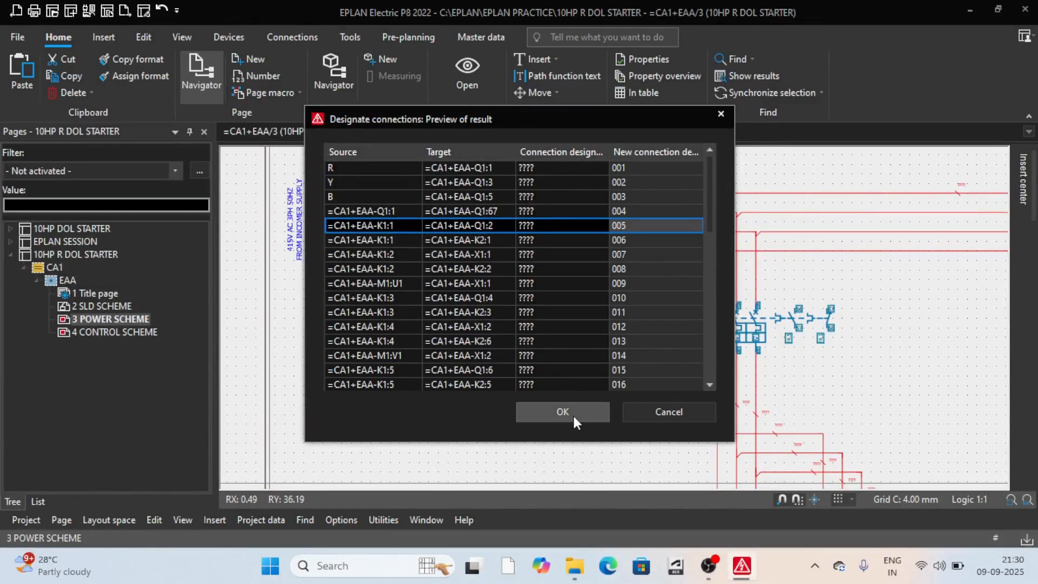
{"action": "left_click", "coordinate": [569, 411]}
- Examine the wire numbers on the power scheme, from the supply lines through breaker Q1 to contactors K1 and K2
{"action": "scroll", "coordinate": [454, 290], "scroll_direction": "down", "scroll_amount": 3}
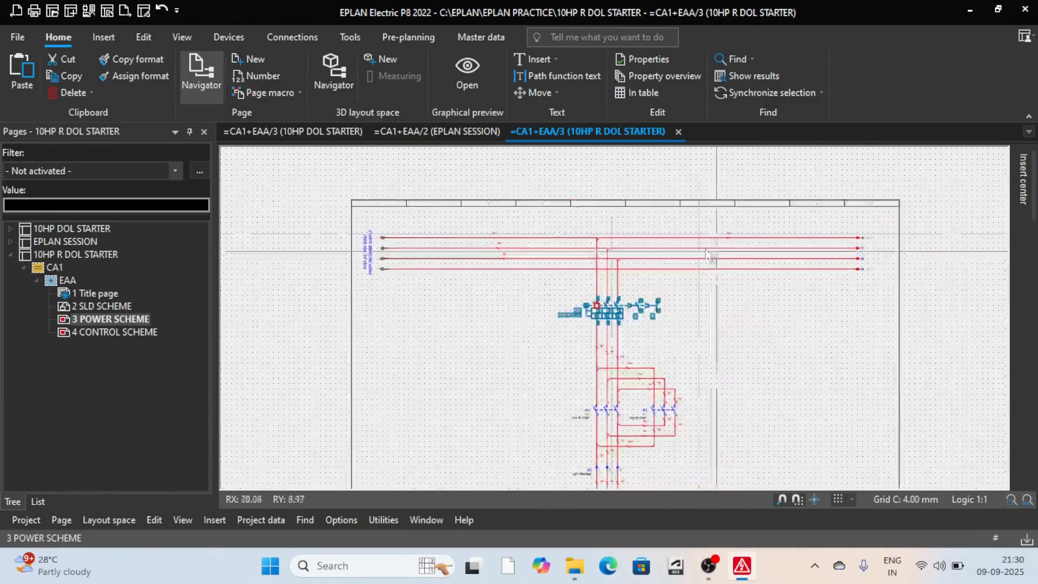
{"action": "scroll", "coordinate": [494, 243], "scroll_direction": "up", "scroll_amount": 5}
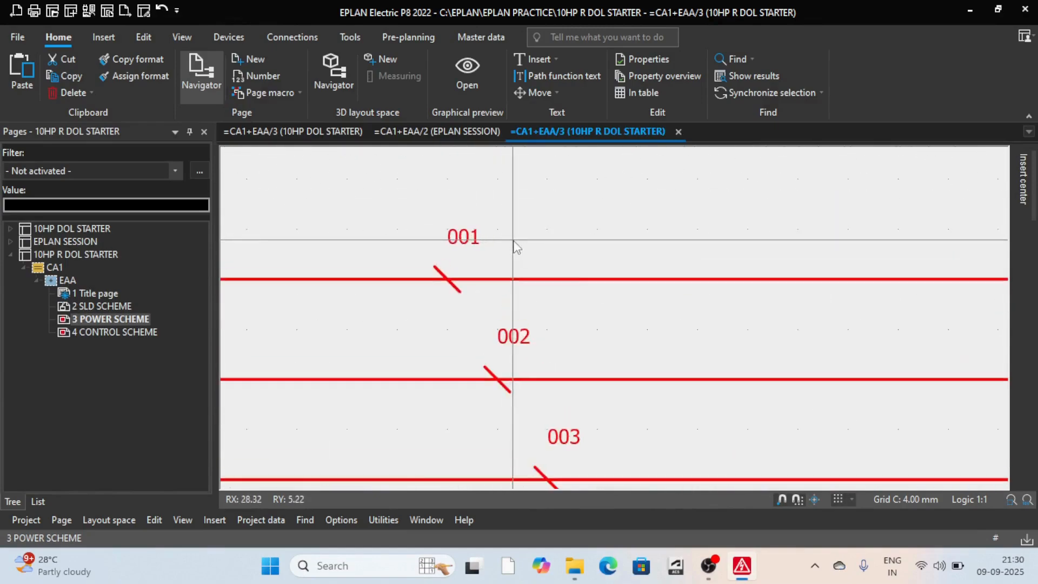
{"action": "scroll", "coordinate": [486, 243], "scroll_direction": "down", "scroll_amount": 2}
{"action": "scroll", "coordinate": [454, 240], "scroll_direction": "up", "scroll_amount": 2}
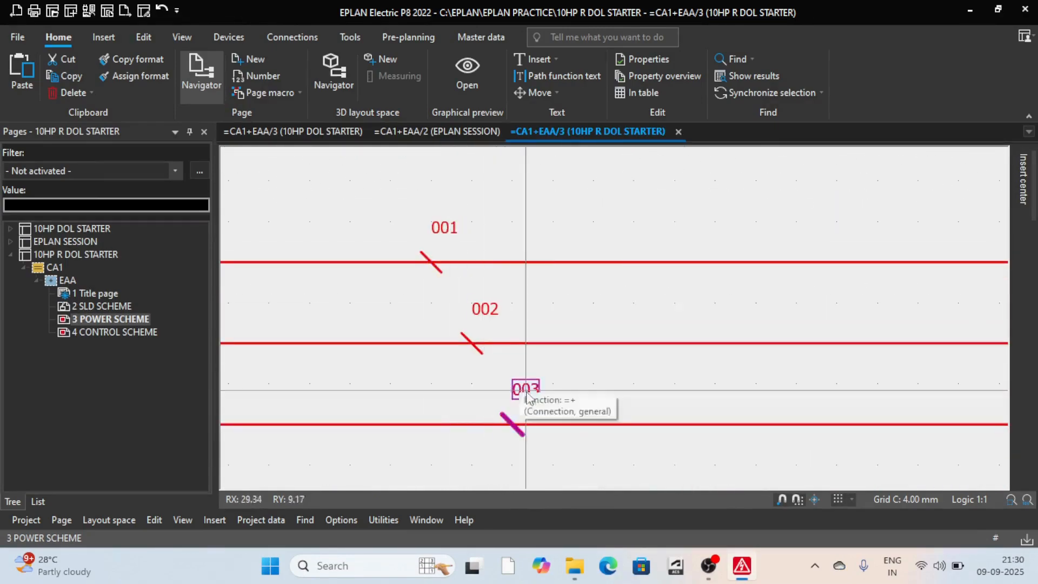
{"action": "scroll", "coordinate": [529, 395], "scroll_direction": "down", "scroll_amount": 4}
{"action": "scroll", "coordinate": [903, 294], "scroll_direction": "up", "scroll_amount": 2}
{"action": "scroll", "coordinate": [731, 264], "scroll_direction": "down", "scroll_amount": 2}
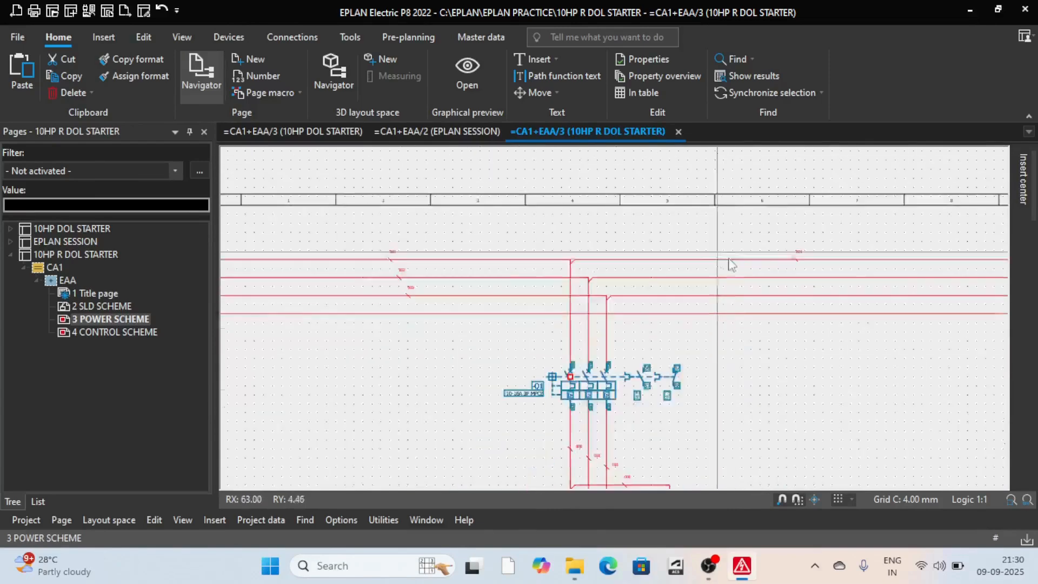
{"action": "scroll", "coordinate": [611, 457], "scroll_direction": "up", "scroll_amount": 4}
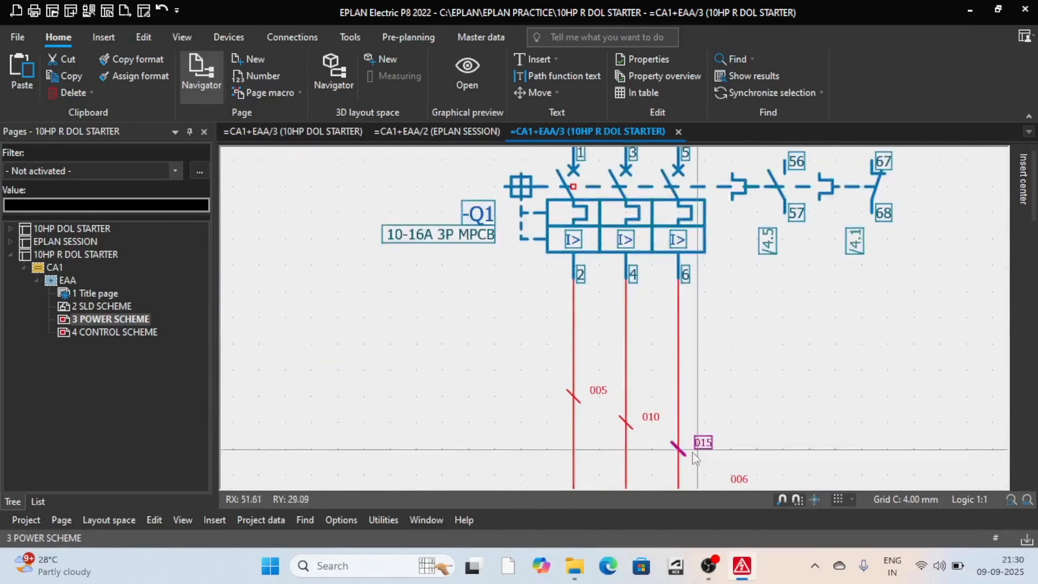
{"action": "scroll", "coordinate": [695, 457], "scroll_direction": "down", "scroll_amount": 4}
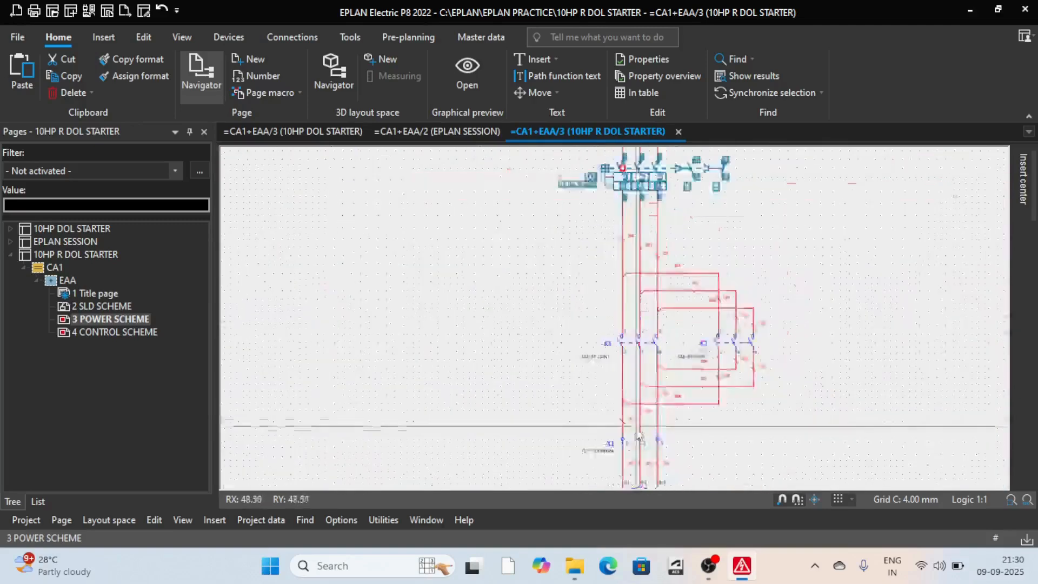
{"action": "scroll", "coordinate": [638, 435], "scroll_direction": "up", "scroll_amount": 2}
{"action": "scroll", "coordinate": [768, 251], "scroll_direction": "up", "scroll_amount": 2}
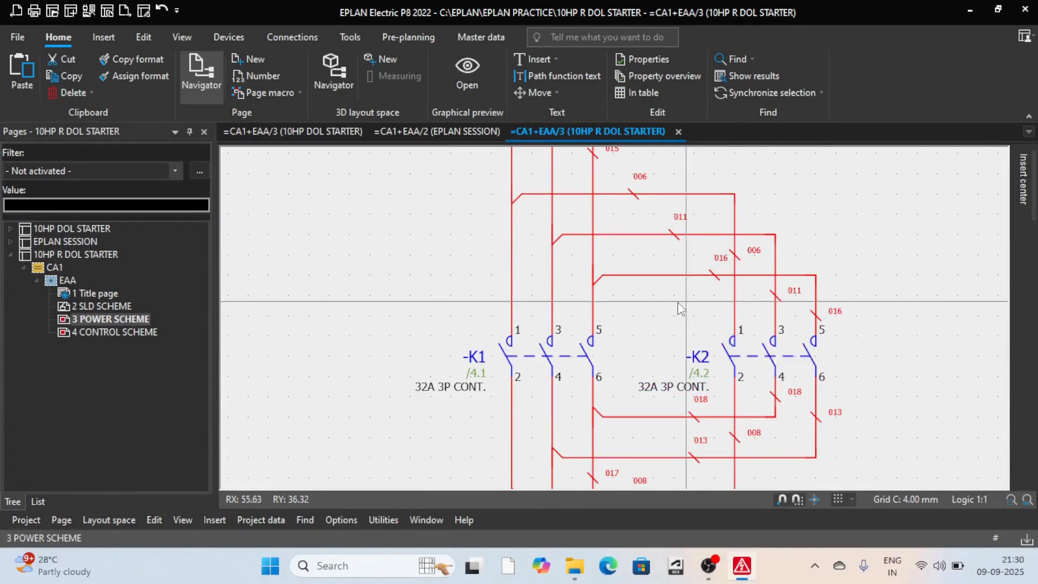
{"action": "scroll", "coordinate": [679, 303], "scroll_direction": "down", "scroll_amount": 5}
{"action": "scroll", "coordinate": [561, 268], "scroll_direction": "down", "scroll_amount": 2}
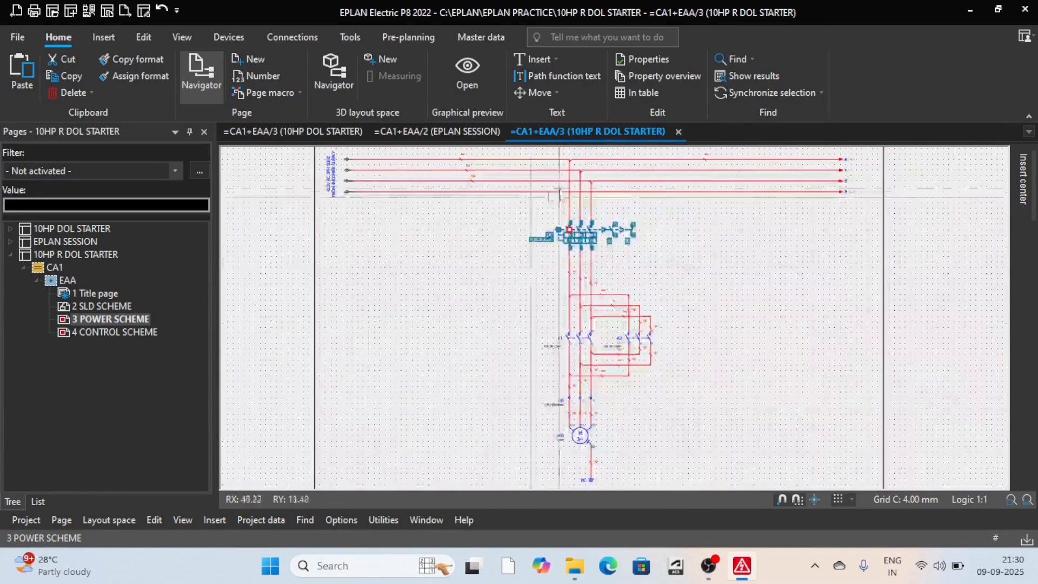
{"action": "scroll", "coordinate": [551, 199], "scroll_direction": "up", "scroll_amount": 2}
{"action": "scroll", "coordinate": [542, 199], "scroll_direction": "down", "scroll_amount": 2}
{"action": "scroll", "coordinate": [508, 196], "scroll_direction": "up", "scroll_amount": 3}
{"action": "scroll", "coordinate": [470, 210], "scroll_direction": "down", "scroll_amount": 3}
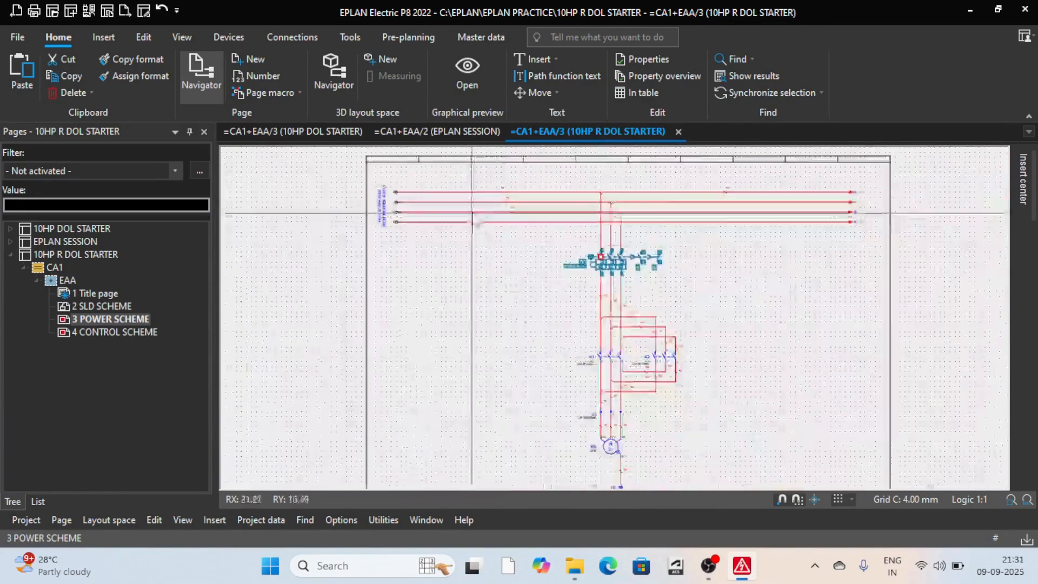
- Review the connection numbering on the incoming R, Y and B supply lines and around breaker Q1
{"action": "scroll", "coordinate": [477, 196], "scroll_direction": "up", "scroll_amount": 3}
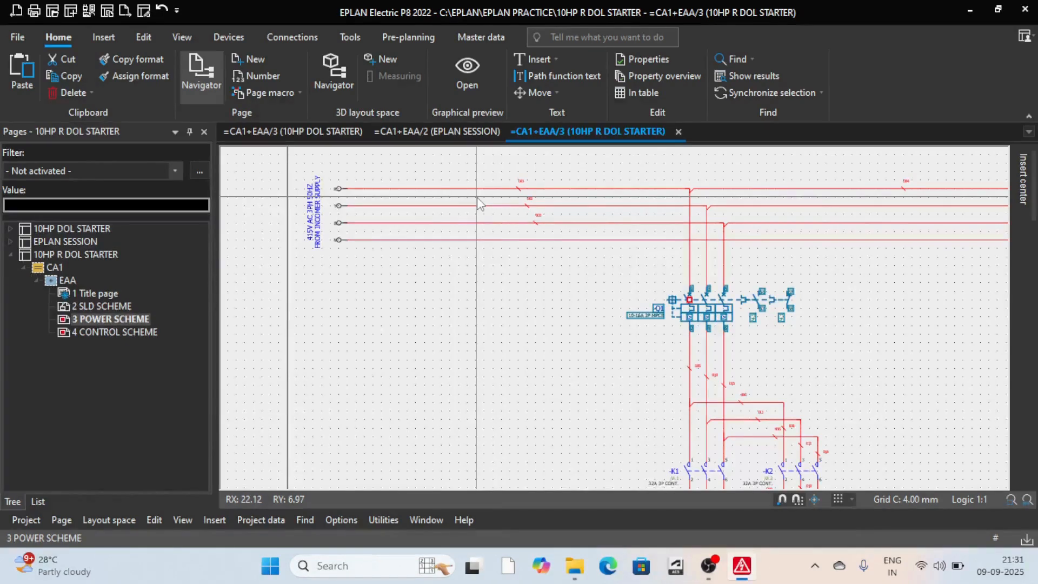
{"action": "scroll", "coordinate": [477, 197], "scroll_direction": "up", "scroll_amount": 3}
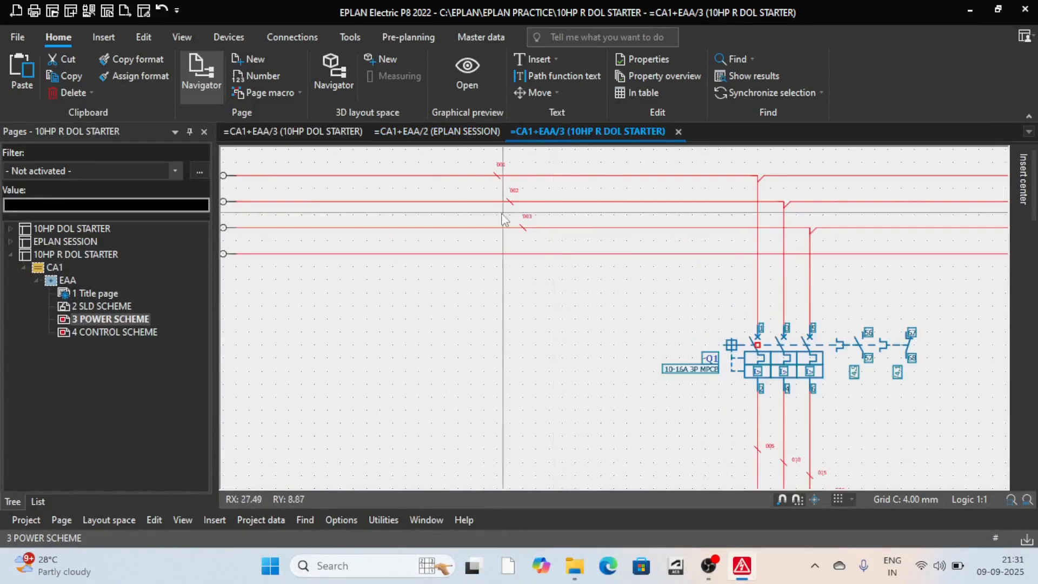
{"action": "scroll", "coordinate": [519, 235], "scroll_direction": "down", "scroll_amount": 3}
{"action": "scroll", "coordinate": [521, 224], "scroll_direction": "up", "scroll_amount": 3}
{"action": "scroll", "coordinate": [511, 236], "scroll_direction": "down", "scroll_amount": 2}
{"action": "scroll", "coordinate": [527, 222], "scroll_direction": "up", "scroll_amount": 2}
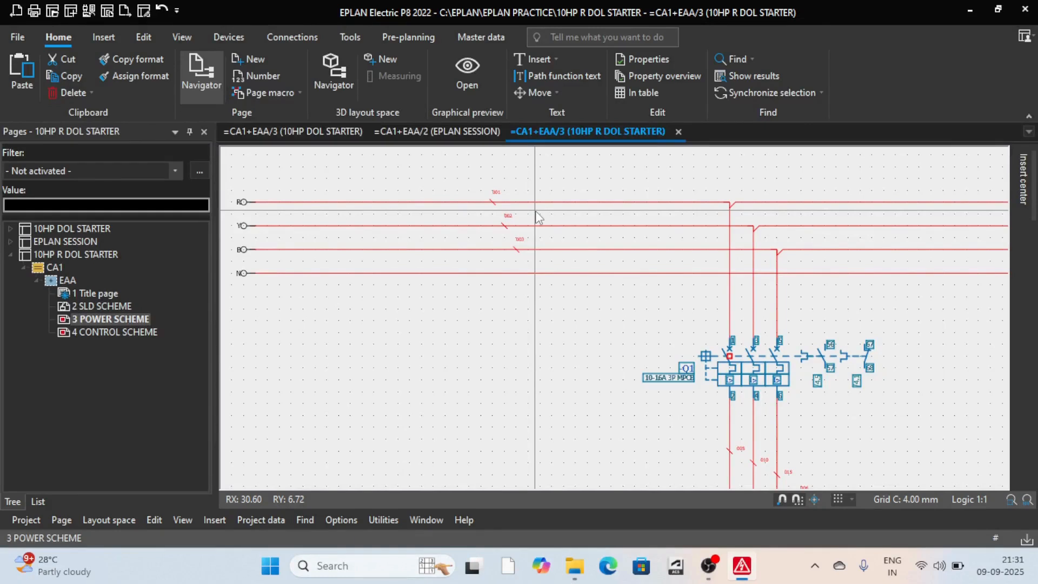
{"action": "scroll", "coordinate": [534, 214], "scroll_direction": "down", "scroll_amount": 2}
{"action": "scroll", "coordinate": [527, 226], "scroll_direction": "up", "scroll_amount": 3}
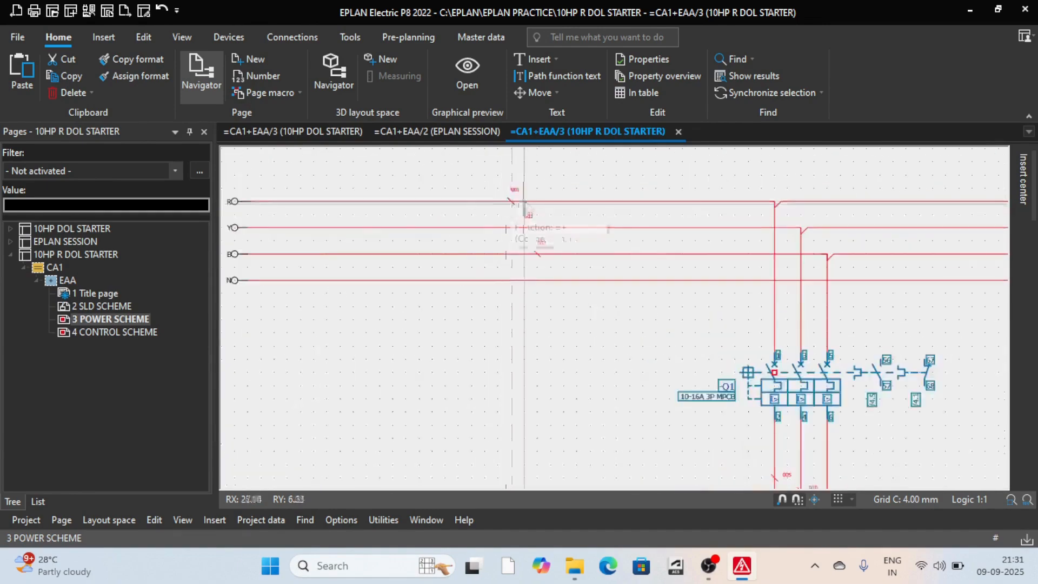
{"action": "scroll", "coordinate": [519, 230], "scroll_direction": "down", "scroll_amount": 3}
{"action": "scroll", "coordinate": [510, 225], "scroll_direction": "up", "scroll_amount": 3}
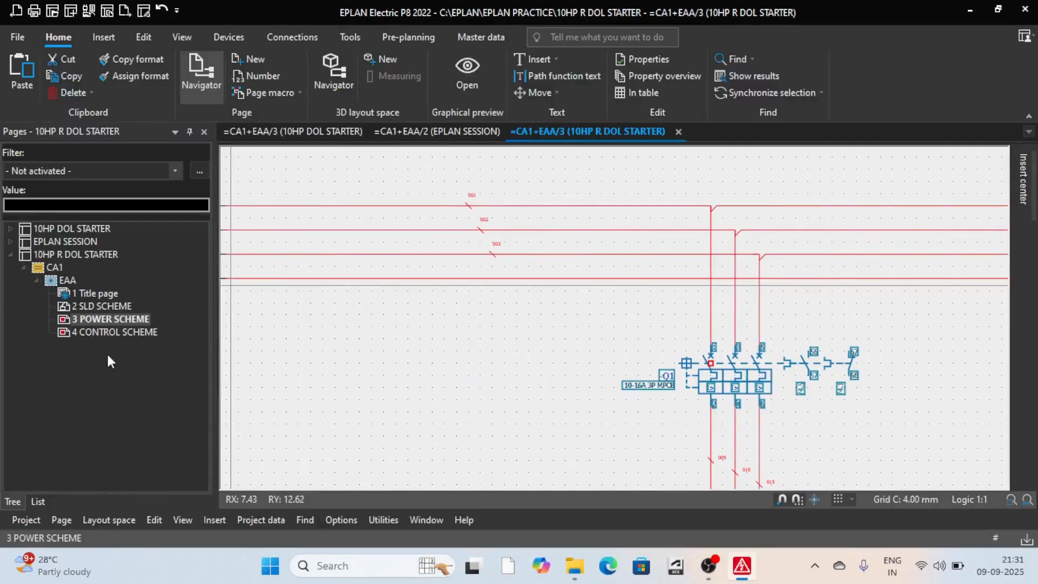
{"action": "scroll", "coordinate": [327, 333], "scroll_direction": "down", "scroll_amount": 1}
{"action": "scroll", "coordinate": [412, 298], "scroll_direction": "down", "scroll_amount": 2}
{"action": "scroll", "coordinate": [480, 341], "scroll_direction": "up", "scroll_amount": 2}
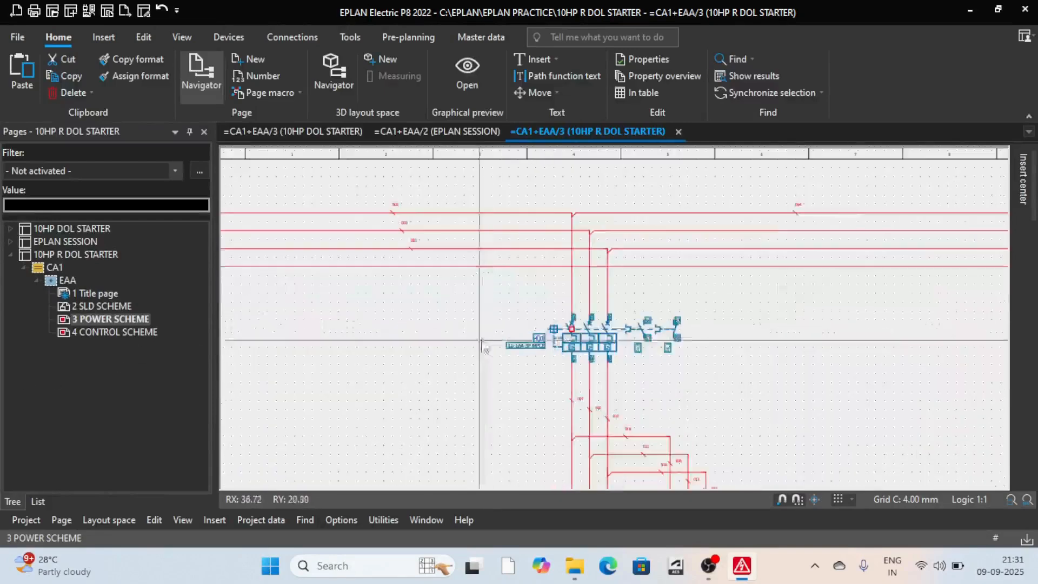
{"action": "scroll", "coordinate": [508, 266], "scroll_direction": "down", "scroll_amount": 2}
{"action": "scroll", "coordinate": [539, 323], "scroll_direction": "up", "scroll_amount": 2}
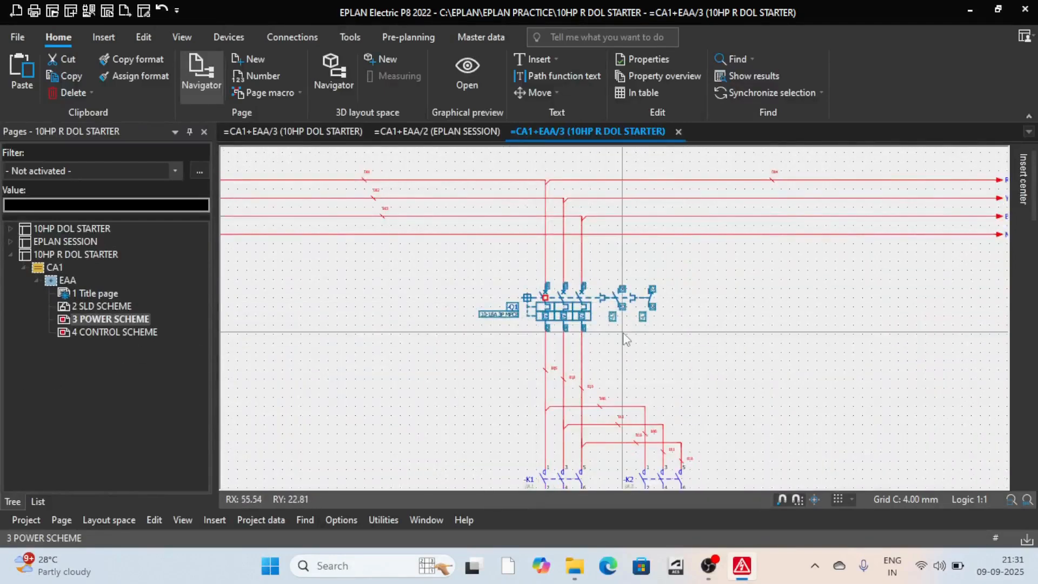
- Delete the connection designations and empty connection definition points across the entire project, using the Default settings
{"action": "left_click", "coordinate": [264, 522]}
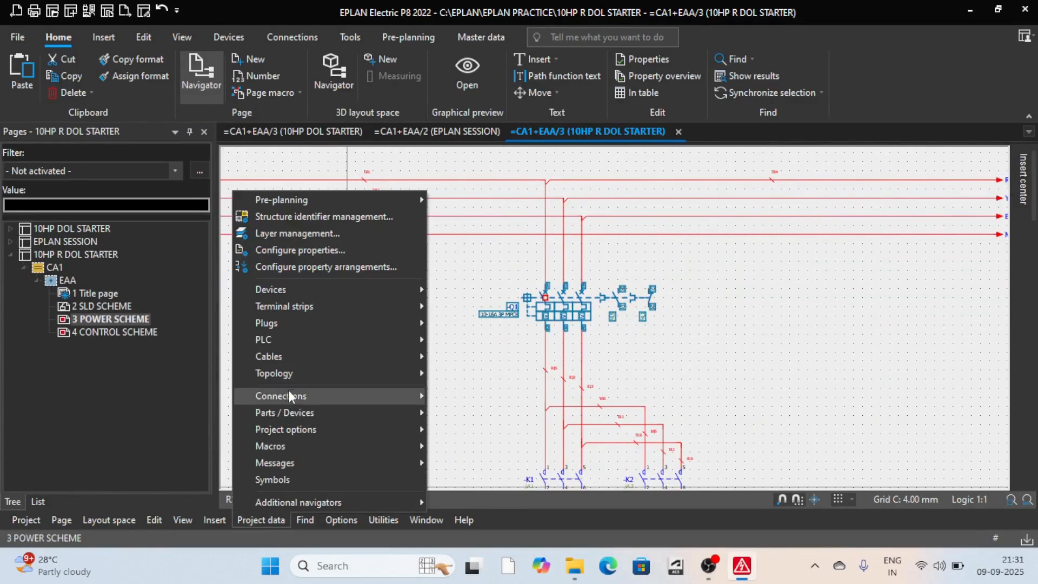
{"action": "mouse_move", "coordinate": [306, 404]}
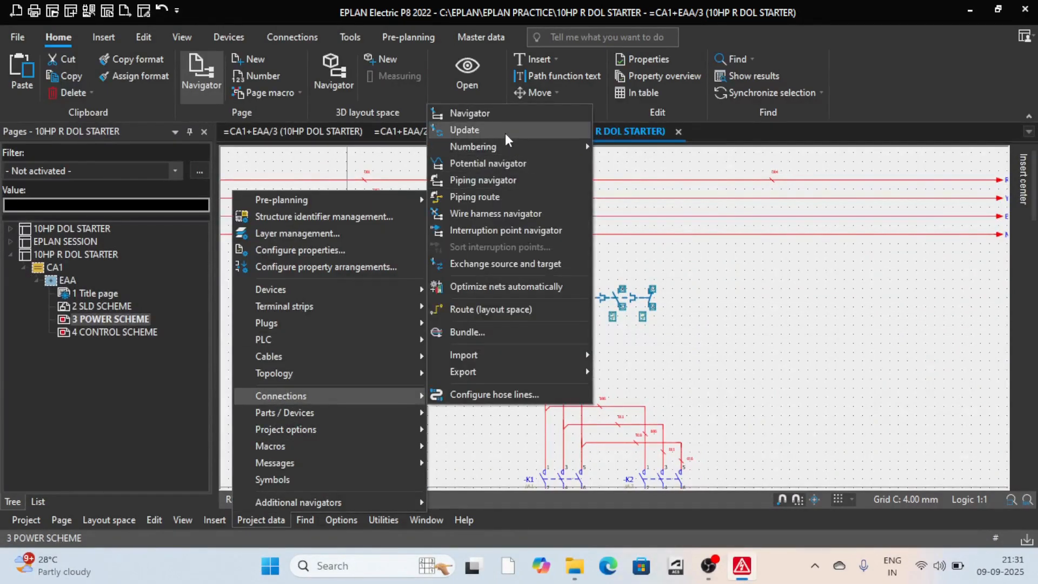
{"action": "mouse_move", "coordinate": [509, 153]}
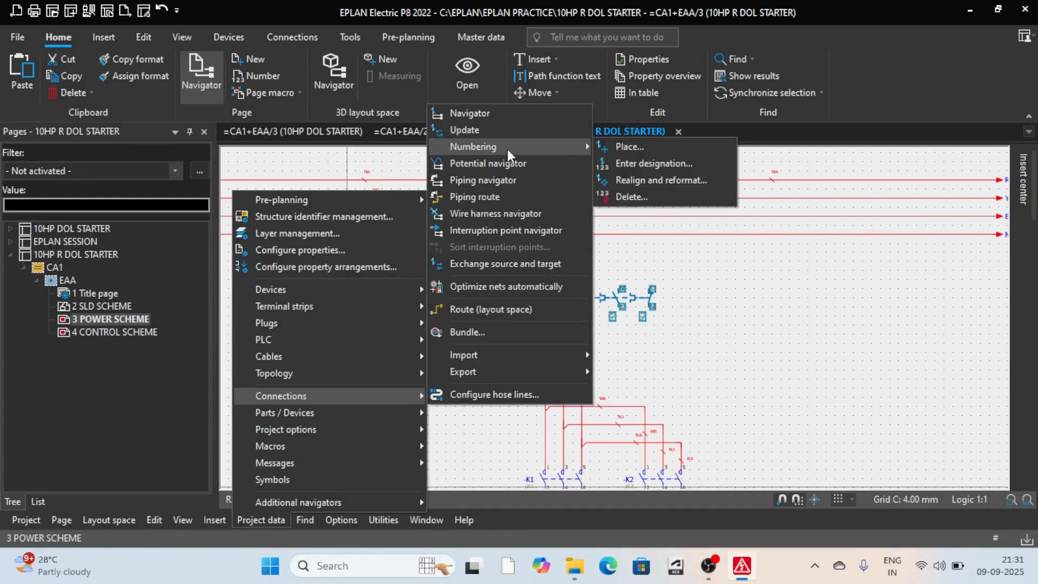
{"action": "left_click", "coordinate": [646, 198]}
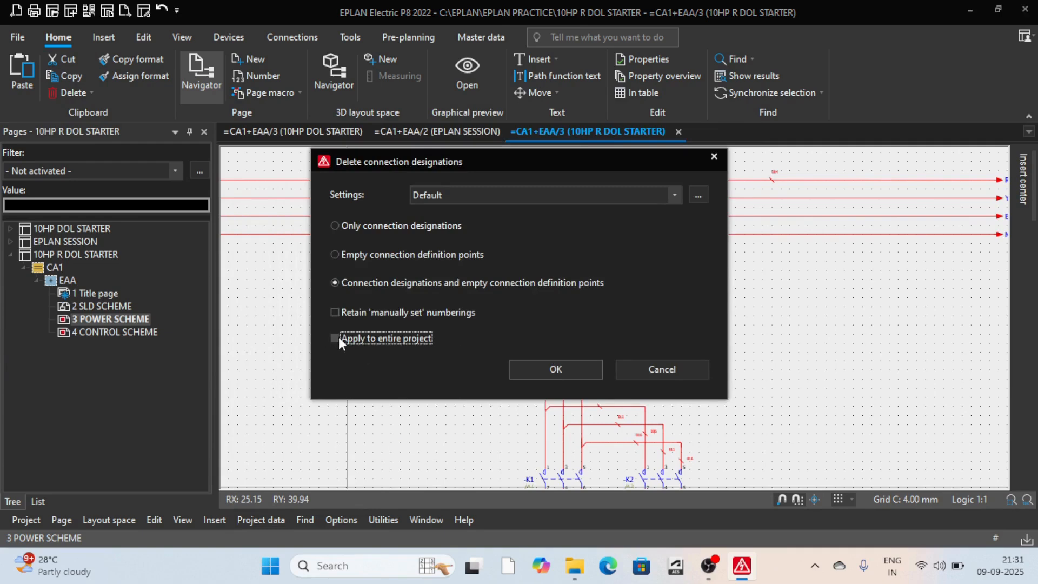
{"action": "left_click", "coordinate": [552, 368]}
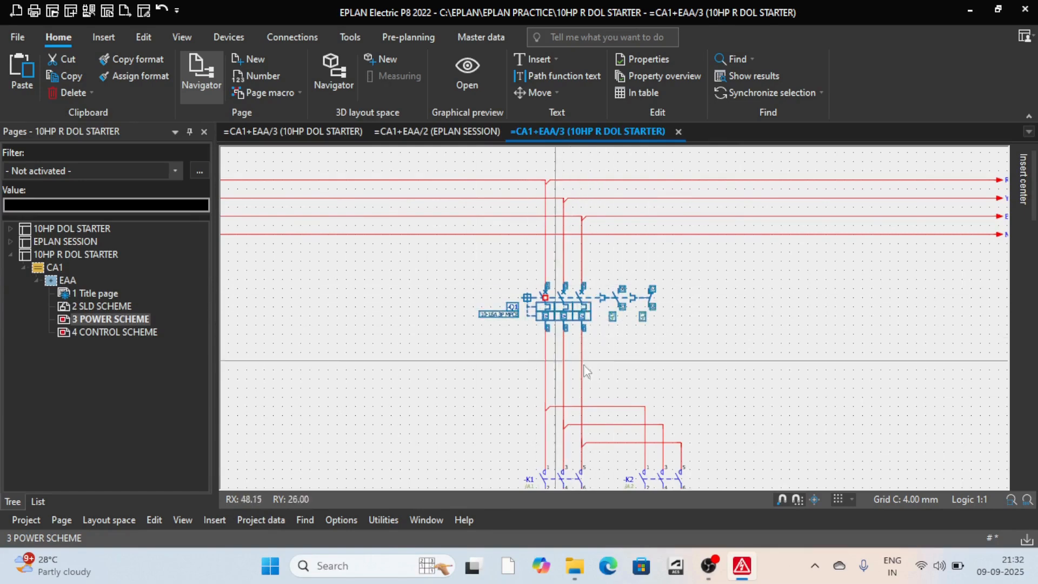
- Place connection definition points across the entire project using the Signal-based numbering settings
{"action": "left_click", "coordinate": [260, 520]}
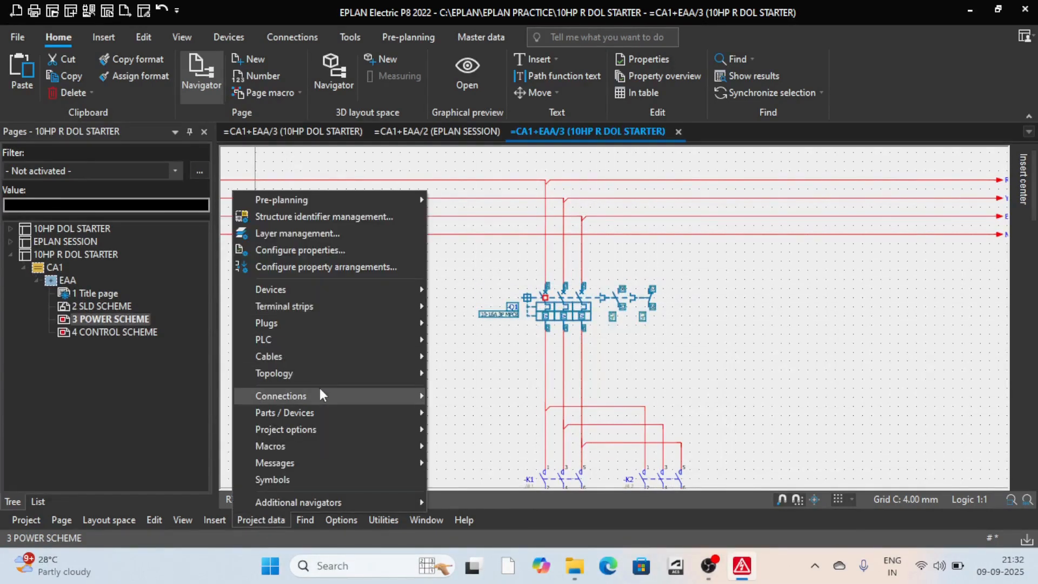
{"action": "mouse_move", "coordinate": [321, 396]}
{"action": "mouse_move", "coordinate": [508, 147]}
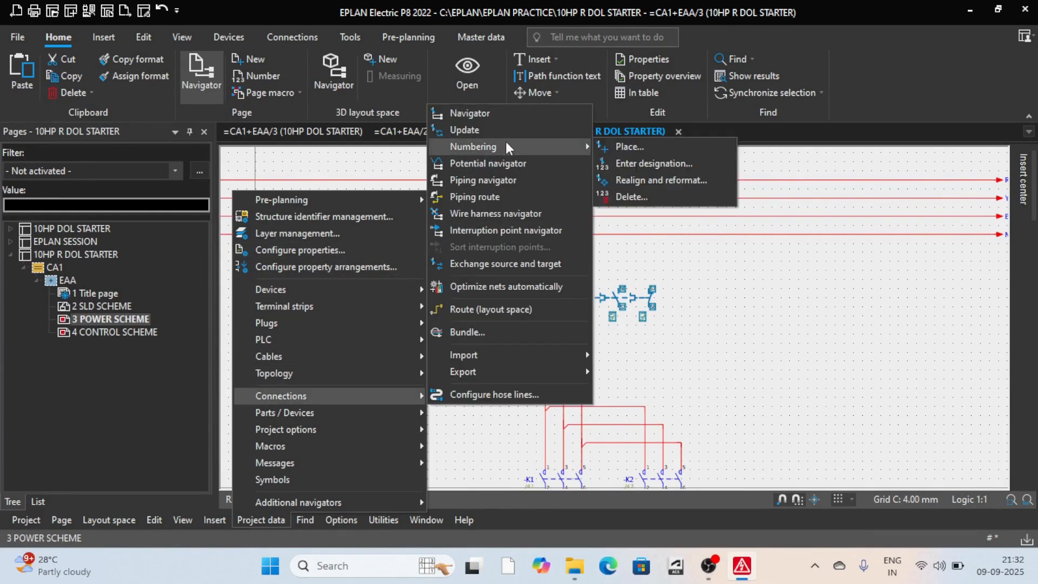
{"action": "left_click", "coordinate": [651, 150]}
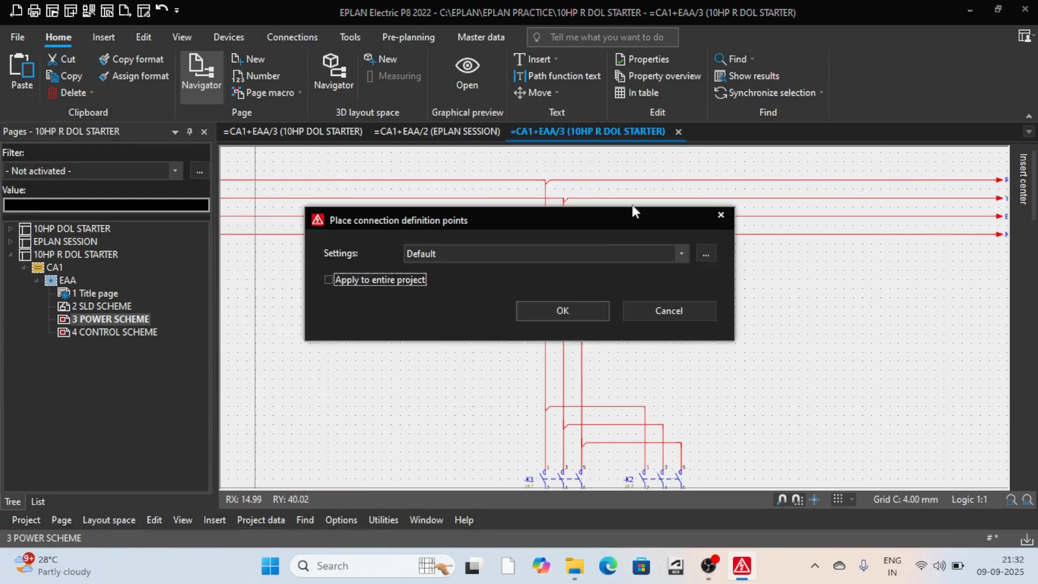
{"action": "left_click", "coordinate": [681, 254]}
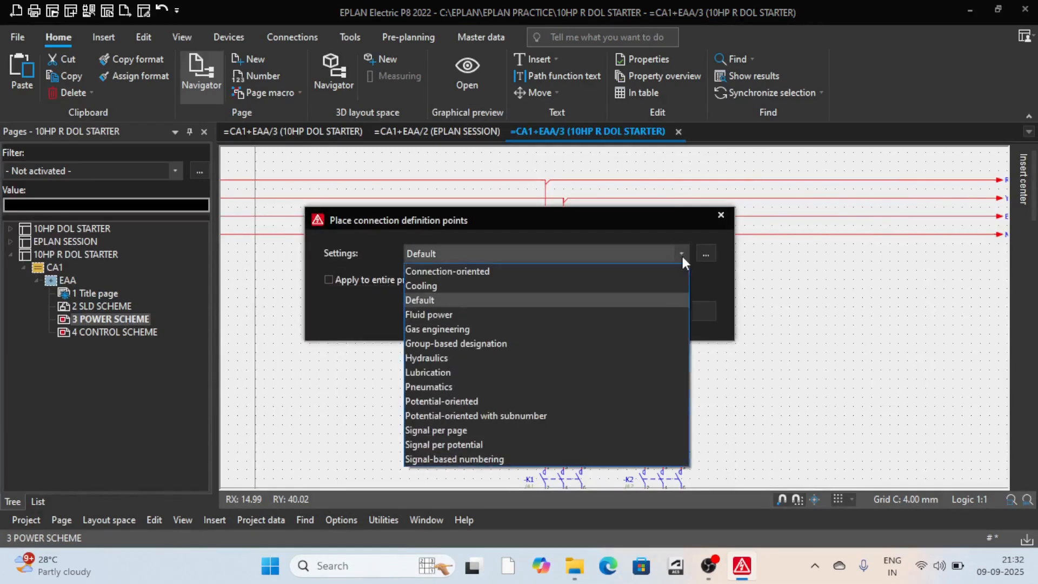
{"action": "left_click", "coordinate": [432, 460]}
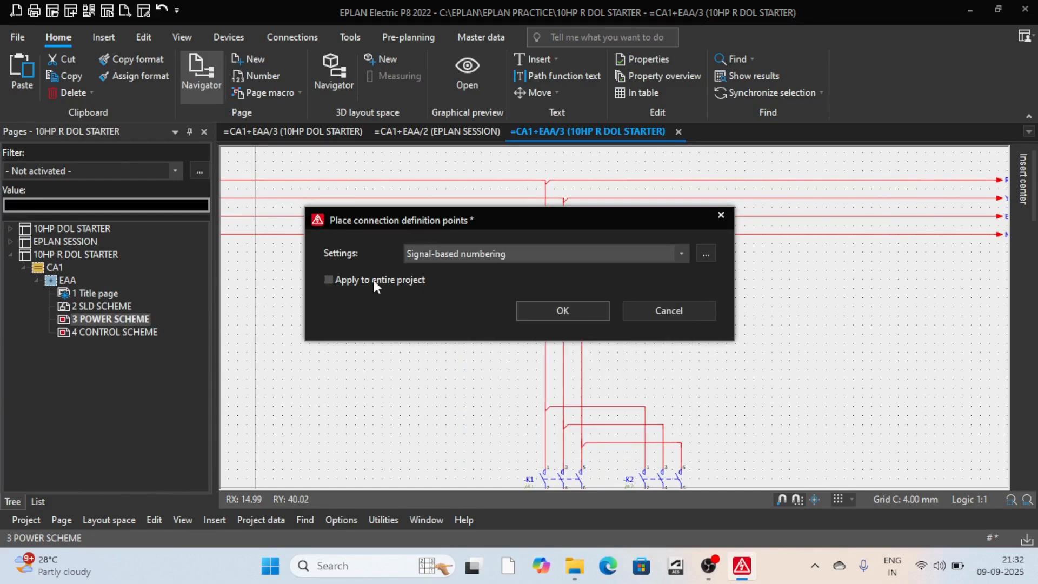
{"action": "left_click", "coordinate": [329, 280]}
{"action": "left_click", "coordinate": [564, 310]}
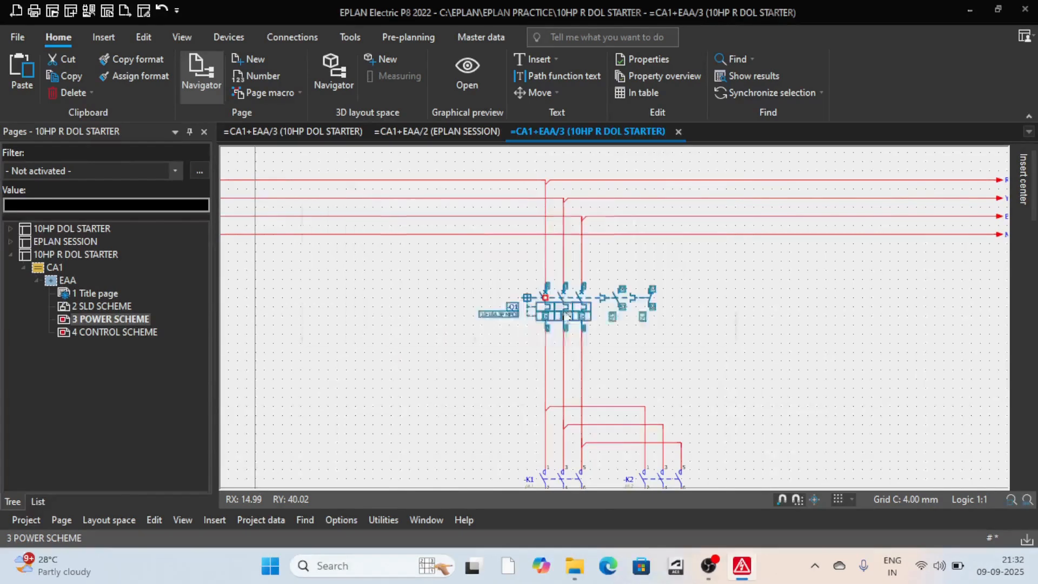
- Designate the connections across the entire project with Signal-based numbering, start value 1 and increment 1, accepting the previewed designations
{"action": "scroll", "coordinate": [398, 287], "scroll_direction": "up", "scroll_amount": 3}
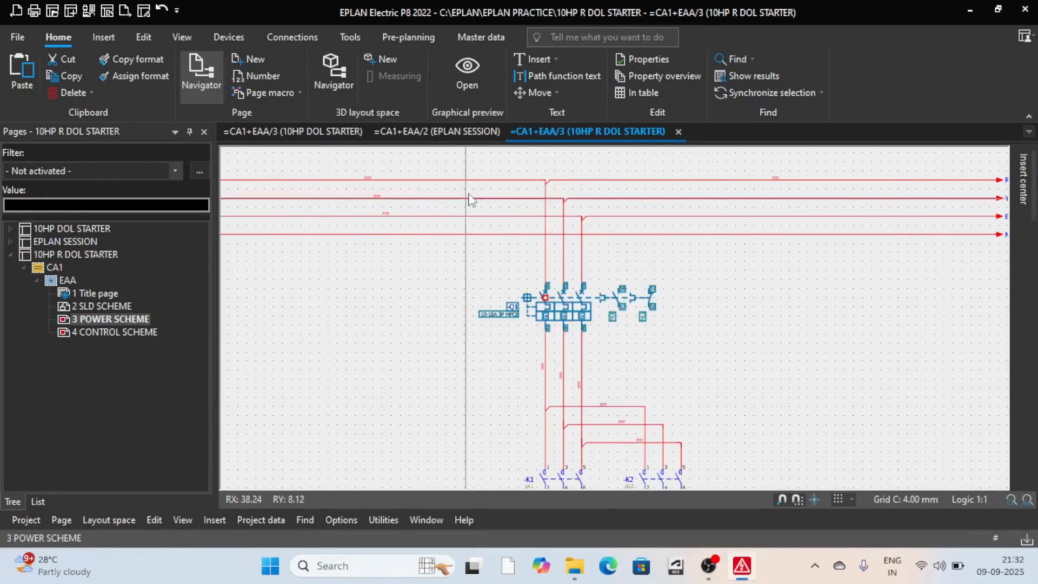
{"action": "left_click", "coordinate": [255, 518]}
{"action": "mouse_move", "coordinate": [303, 396]}
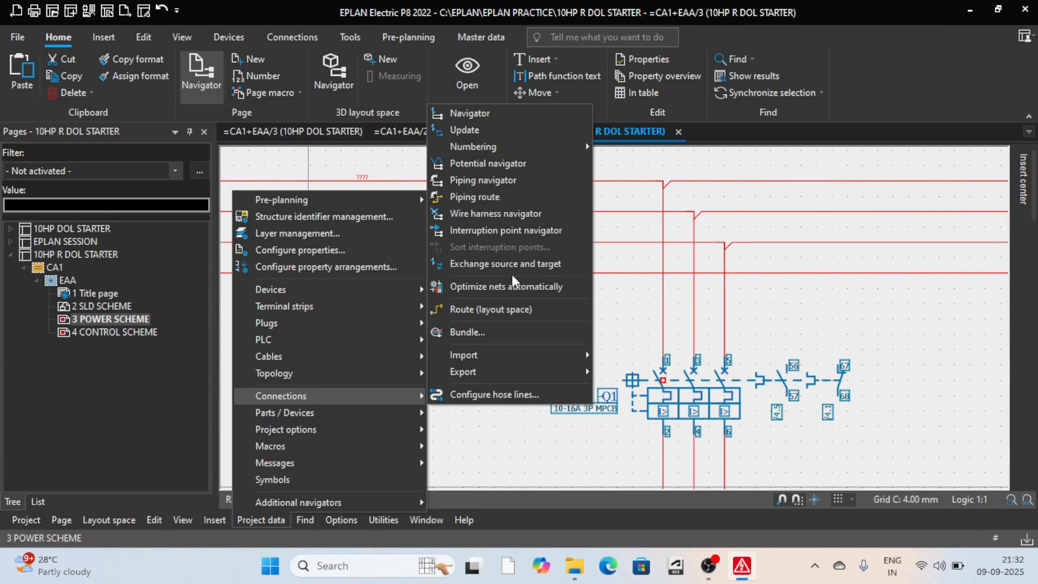
{"action": "mouse_move", "coordinate": [502, 151]}
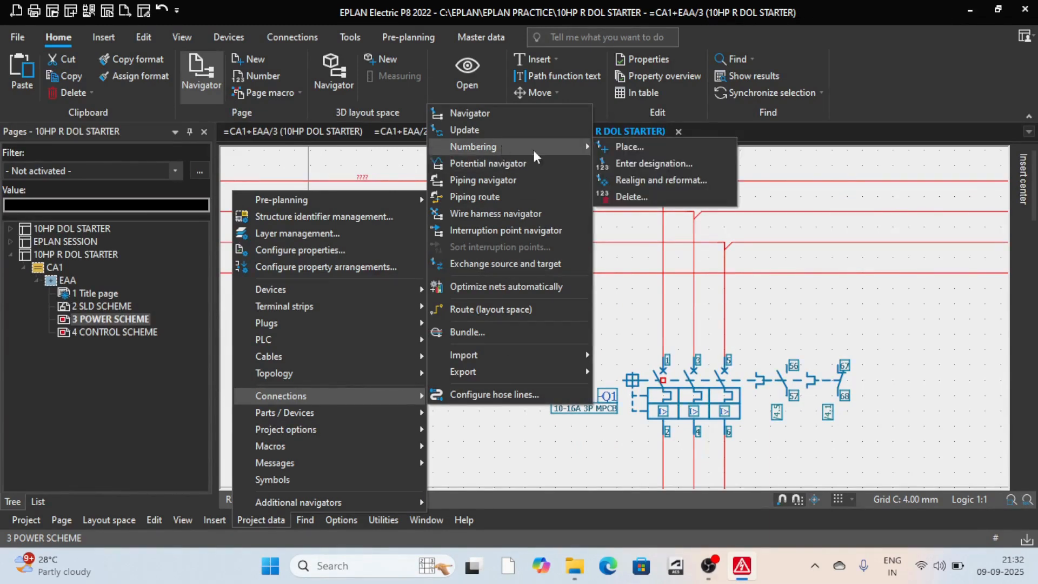
{"action": "left_click", "coordinate": [646, 162]}
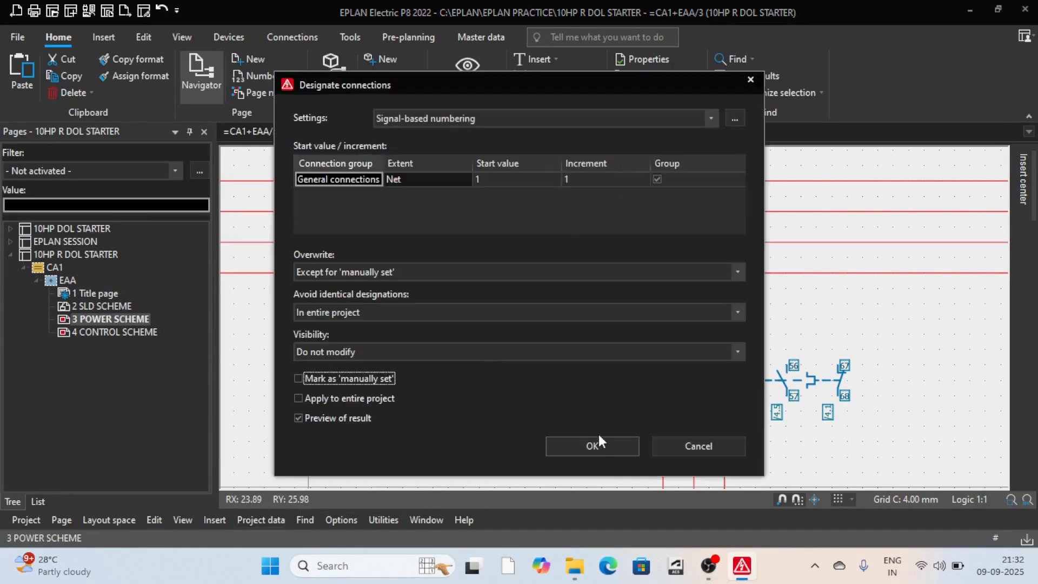
{"action": "left_click", "coordinate": [296, 400]}
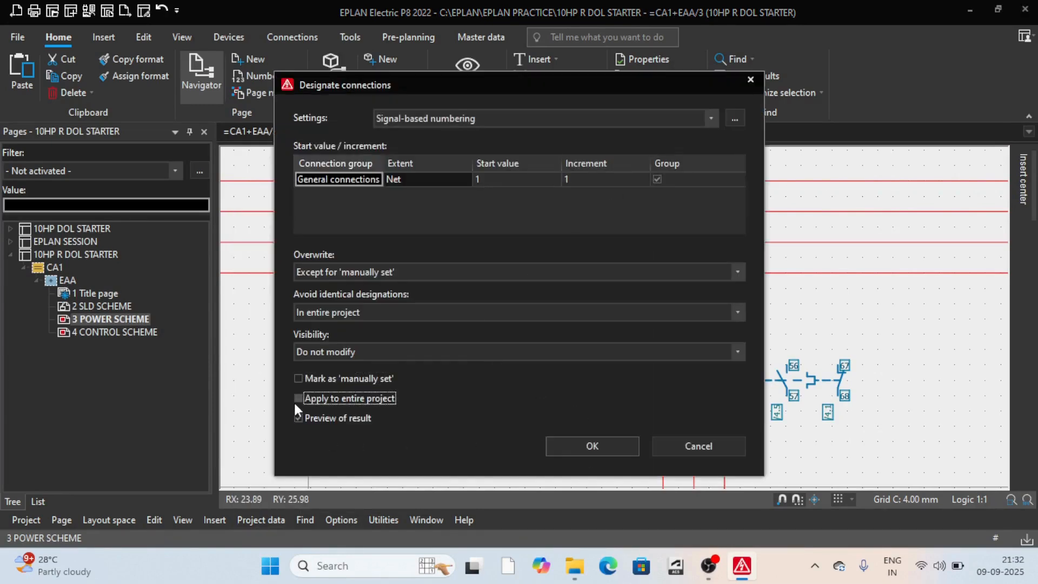
{"action": "left_click", "coordinate": [586, 442]}
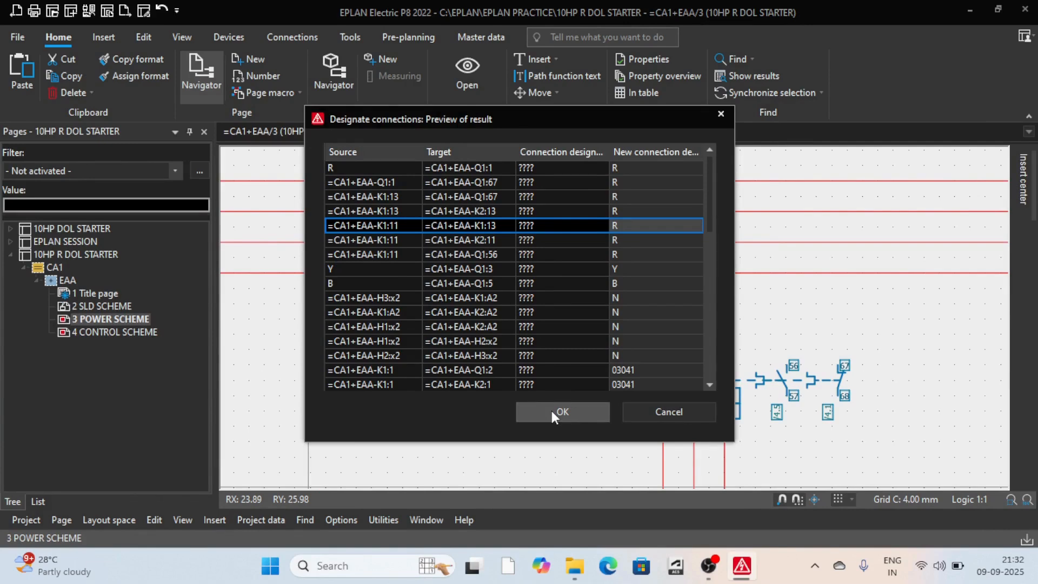
{"action": "left_click", "coordinate": [552, 411]}
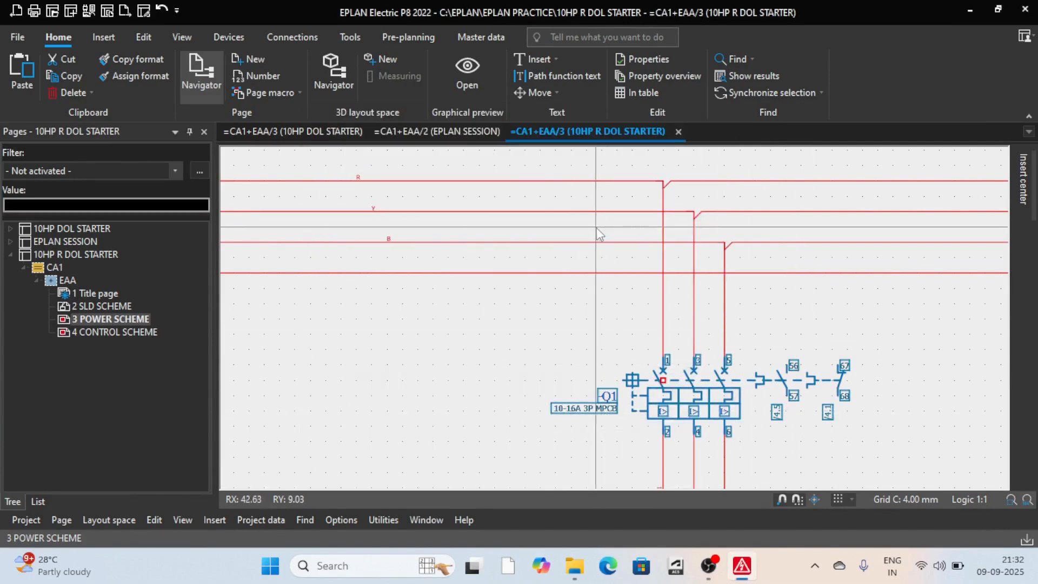
- Examine the signal-based designations on the incoming R, Y and B supply lines of the power scheme
{"action": "scroll", "coordinate": [597, 234], "scroll_direction": "down", "scroll_amount": 3}
{"action": "scroll", "coordinate": [514, 227], "scroll_direction": "up", "scroll_amount": 2}
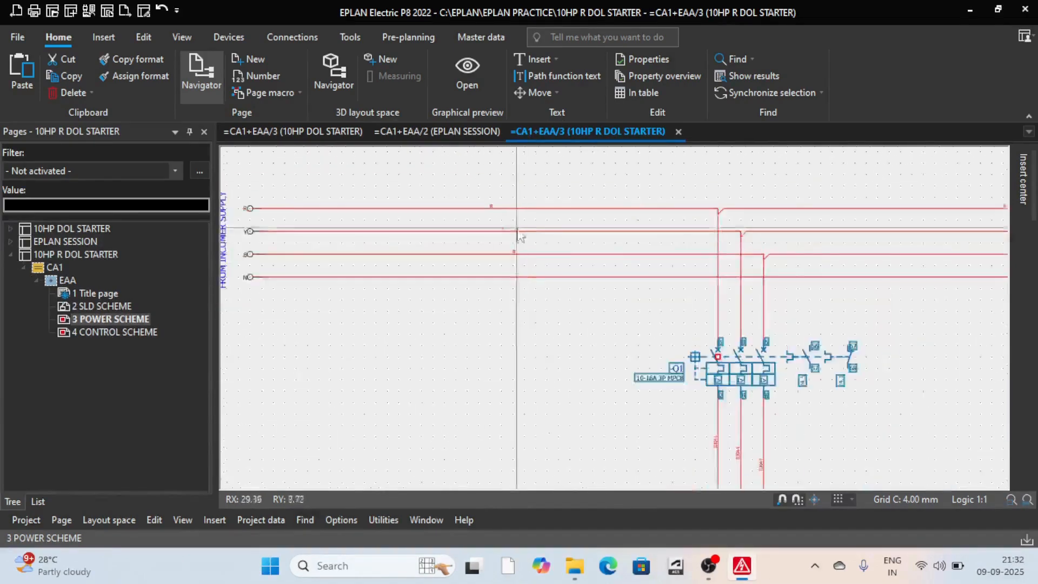
{"action": "scroll", "coordinate": [518, 237], "scroll_direction": "up", "scroll_amount": 2}
{"action": "scroll", "coordinate": [503, 236], "scroll_direction": "down", "scroll_amount": 2}
{"action": "scroll", "coordinate": [489, 238], "scroll_direction": "up", "scroll_amount": 4}
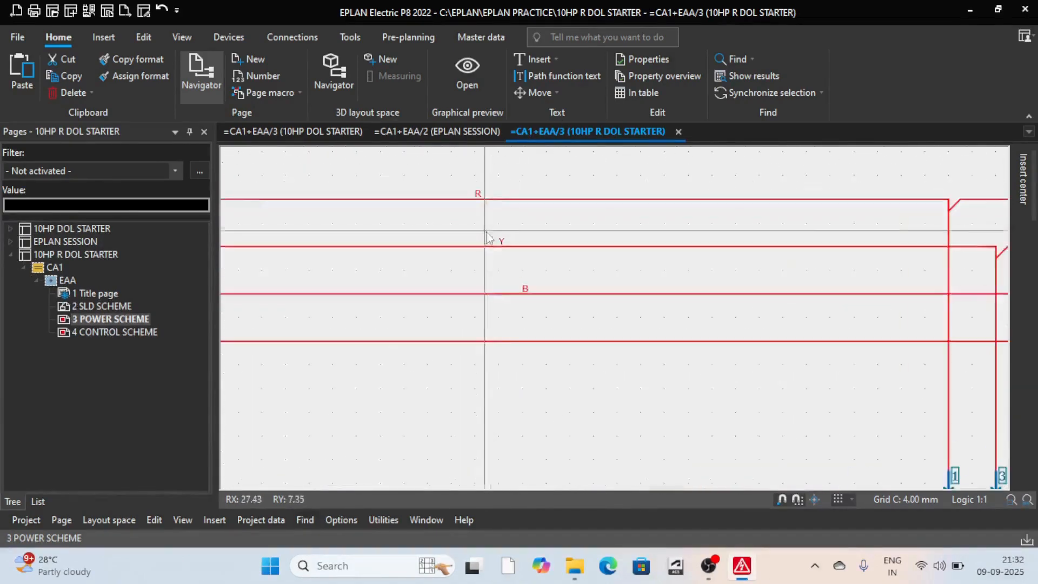
{"action": "scroll", "coordinate": [489, 234], "scroll_direction": "down", "scroll_amount": 2}
{"action": "scroll", "coordinate": [500, 227], "scroll_direction": "up", "scroll_amount": 2}
{"action": "scroll", "coordinate": [509, 238], "scroll_direction": "down", "scroll_amount": 2}
{"action": "scroll", "coordinate": [500, 210], "scroll_direction": "up", "scroll_amount": 1}
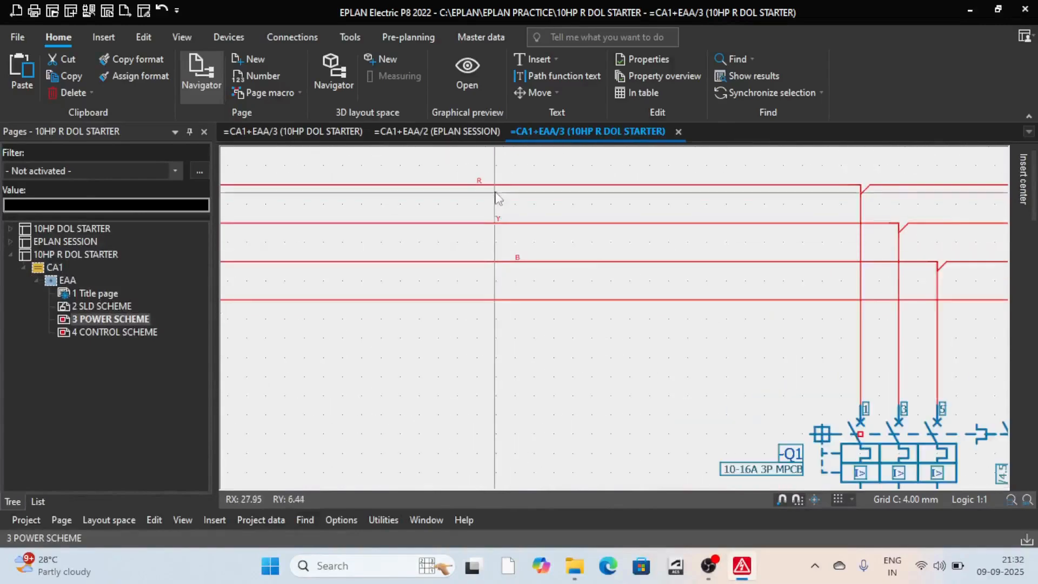
{"action": "scroll", "coordinate": [476, 225], "scroll_direction": "down", "scroll_amount": 3}
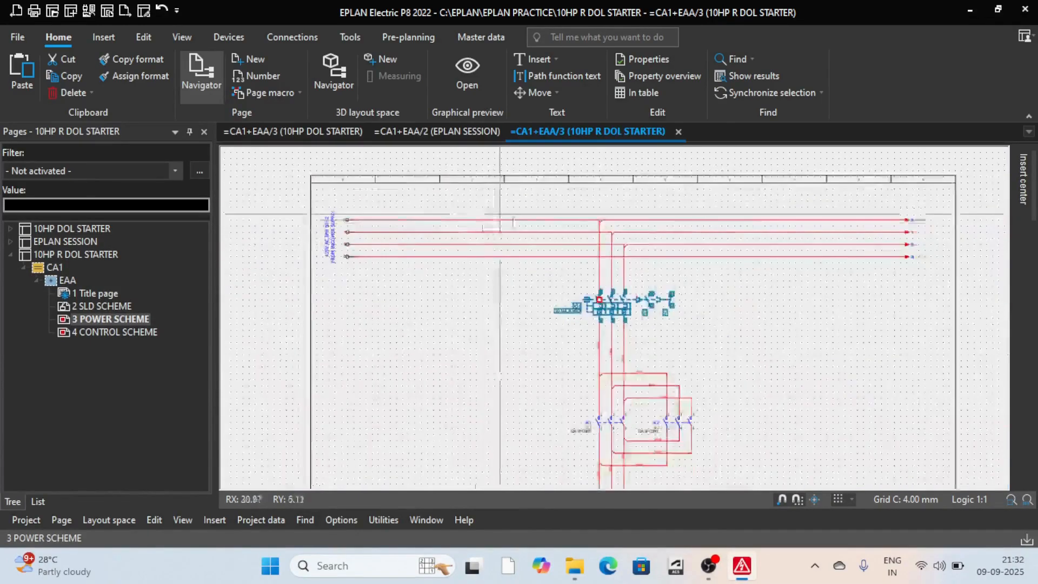
{"action": "scroll", "coordinate": [719, 222], "scroll_direction": "up", "scroll_amount": 2}
{"action": "scroll", "coordinate": [649, 270], "scroll_direction": "down", "scroll_amount": 2}
- Examine the wire numbers on the three lines below breaker Q1, focusing on the first line's designation
{"action": "scroll", "coordinate": [606, 346], "scroll_direction": "up", "scroll_amount": 3}
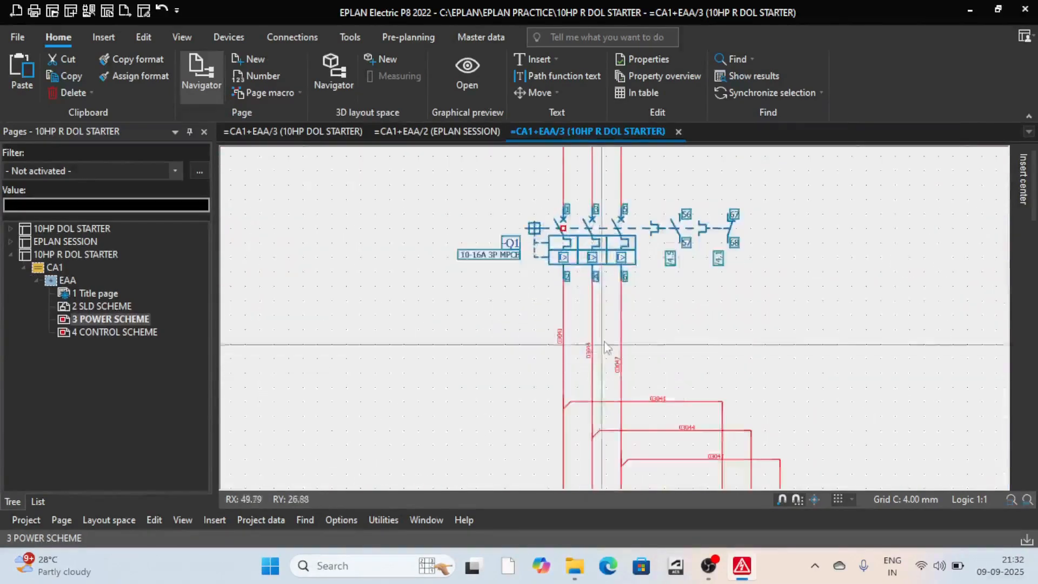
{"action": "scroll", "coordinate": [595, 341], "scroll_direction": "up", "scroll_amount": 4}
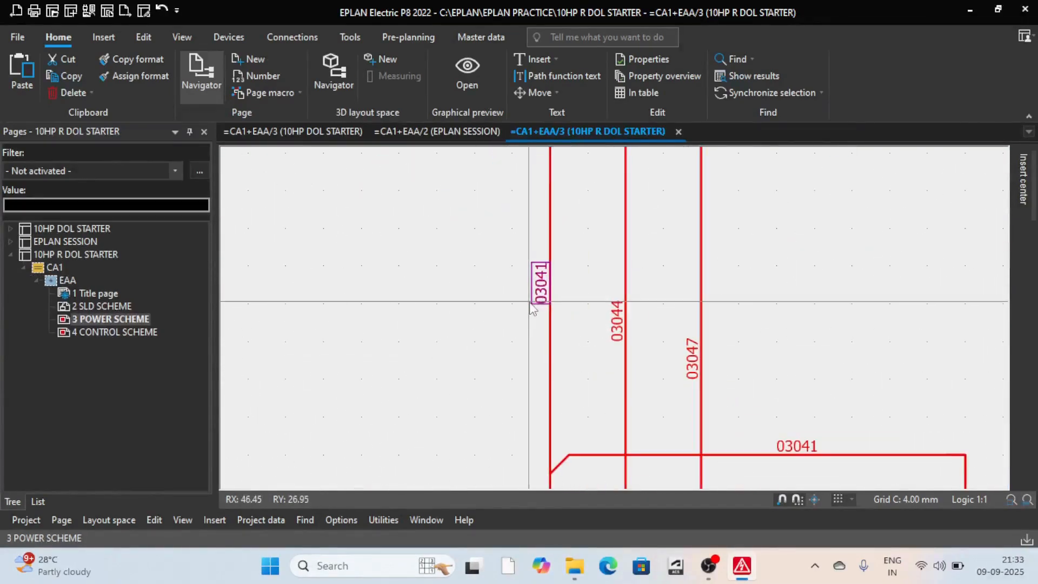
{"action": "scroll", "coordinate": [540, 298], "scroll_direction": "up", "scroll_amount": 2}
{"action": "scroll", "coordinate": [546, 294], "scroll_direction": "down", "scroll_amount": 2}
{"action": "scroll", "coordinate": [552, 283], "scroll_direction": "up", "scroll_amount": 3}
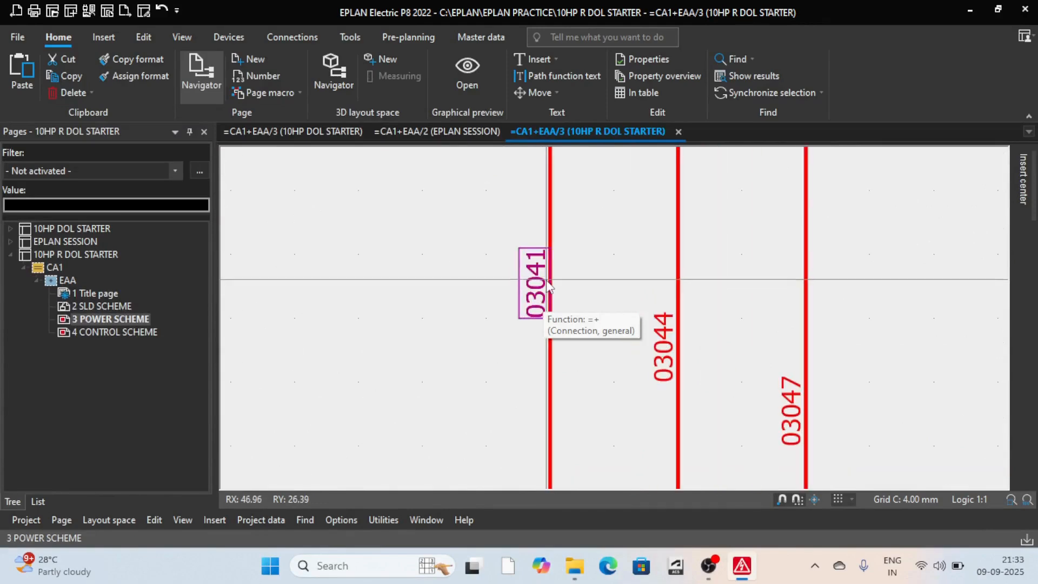
{"action": "scroll", "coordinate": [557, 280], "scroll_direction": "down", "scroll_amount": 5}
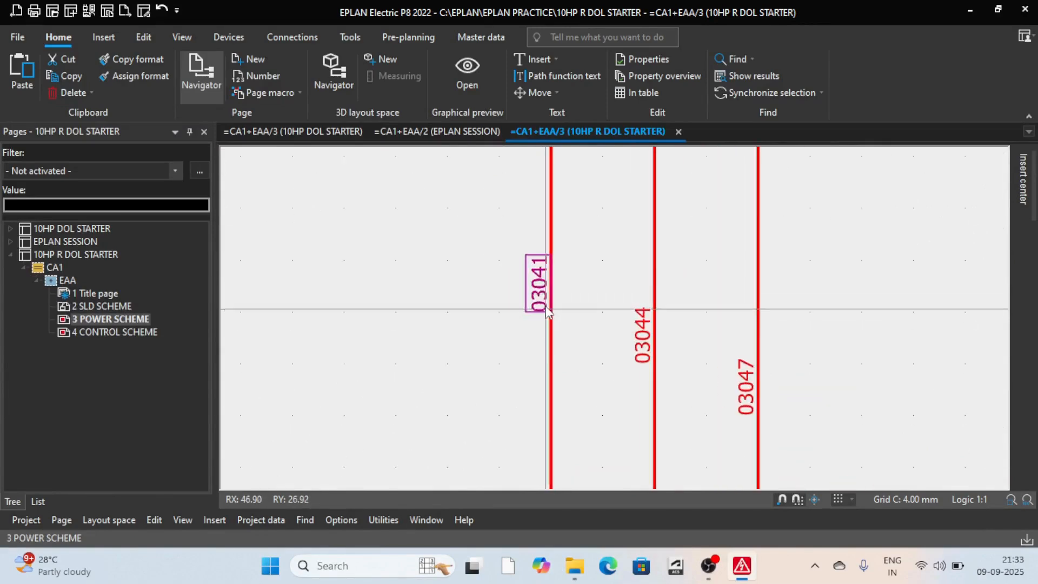
{"action": "scroll", "coordinate": [579, 263], "scroll_direction": "up", "scroll_amount": 5}
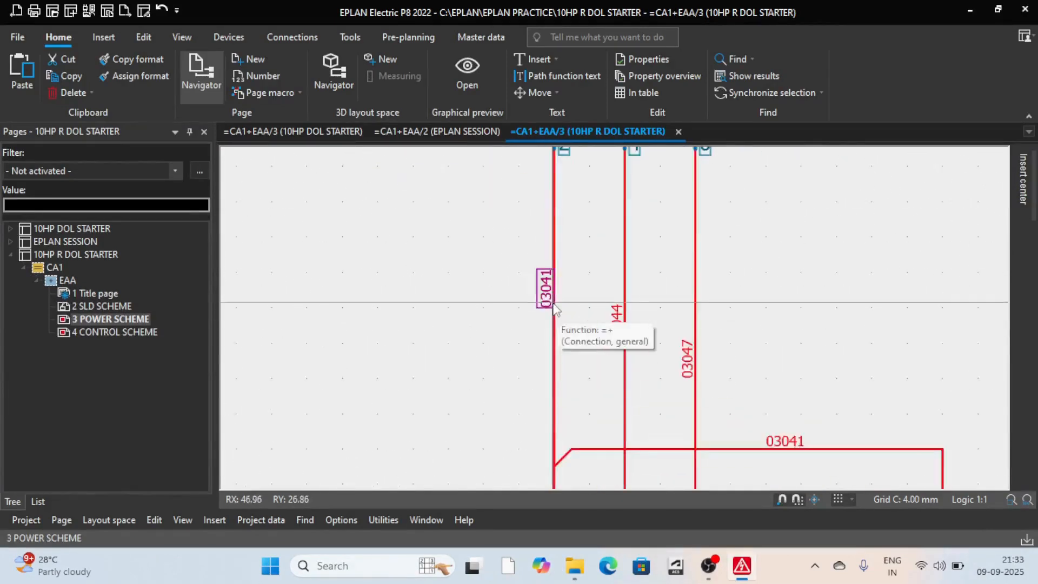
{"action": "scroll", "coordinate": [665, 311], "scroll_direction": "down", "scroll_amount": 6}
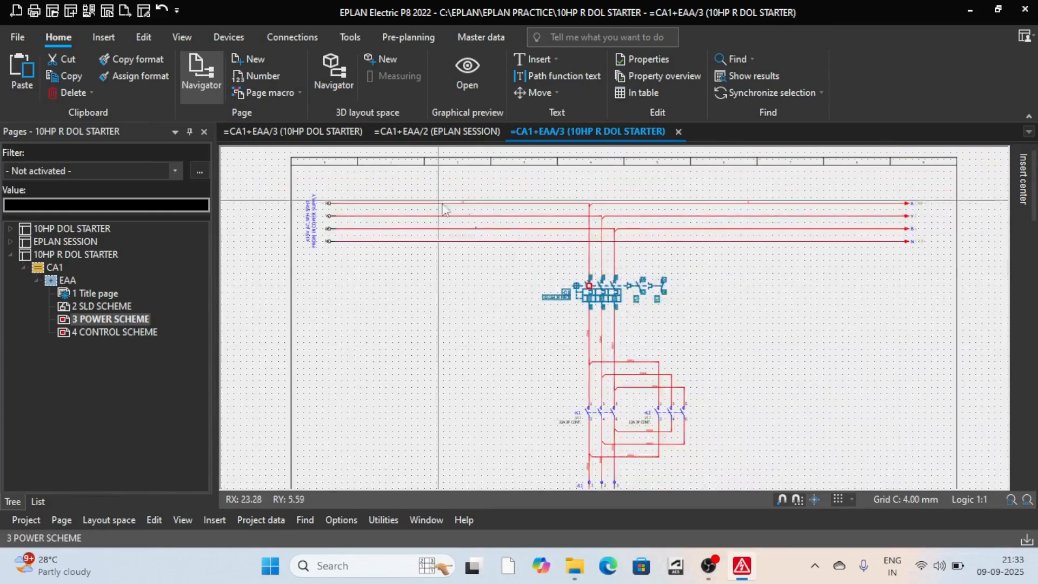
{"action": "scroll", "coordinate": [591, 352], "scroll_direction": "up", "scroll_amount": 3}
{"action": "scroll", "coordinate": [591, 355], "scroll_direction": "up", "scroll_amount": 4}
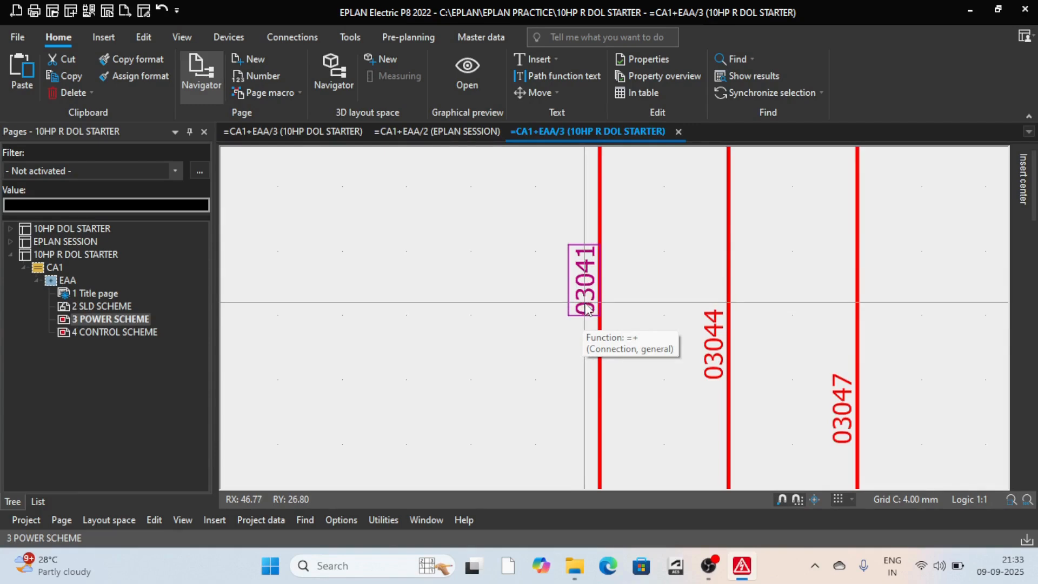
{"action": "scroll", "coordinate": [585, 307], "scroll_direction": "down", "scroll_amount": 3}
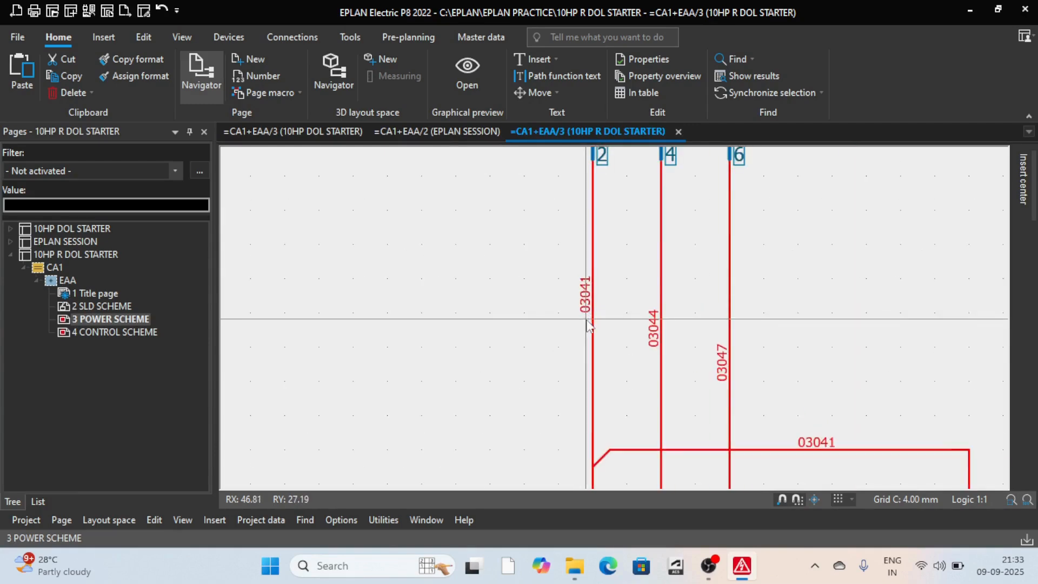
{"action": "scroll", "coordinate": [583, 317], "scroll_direction": "up", "scroll_amount": 5}
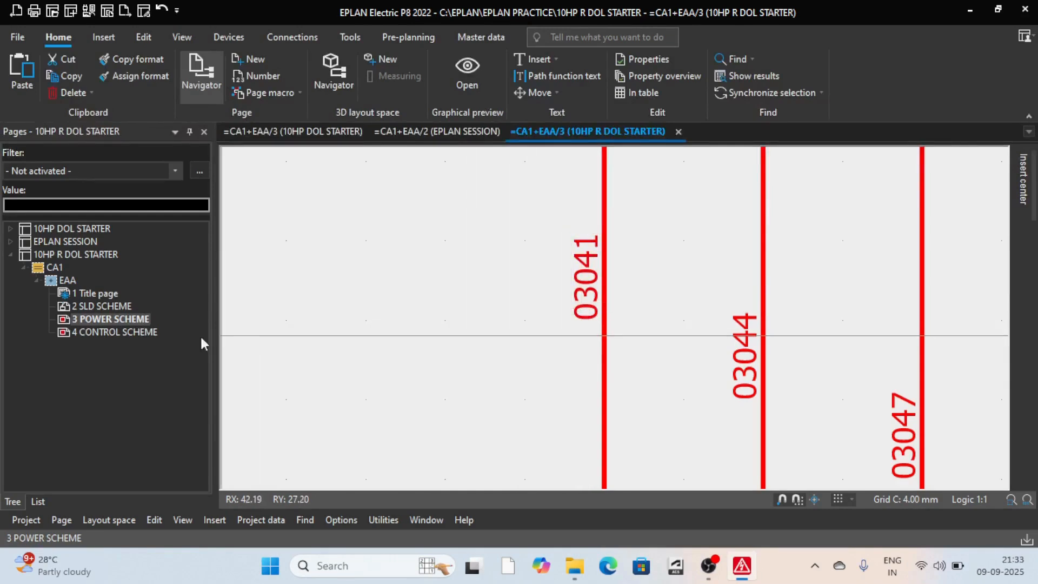
{"action": "left_click", "coordinate": [592, 301]}
{"action": "scroll", "coordinate": [585, 303], "scroll_direction": "up", "scroll_amount": 2}
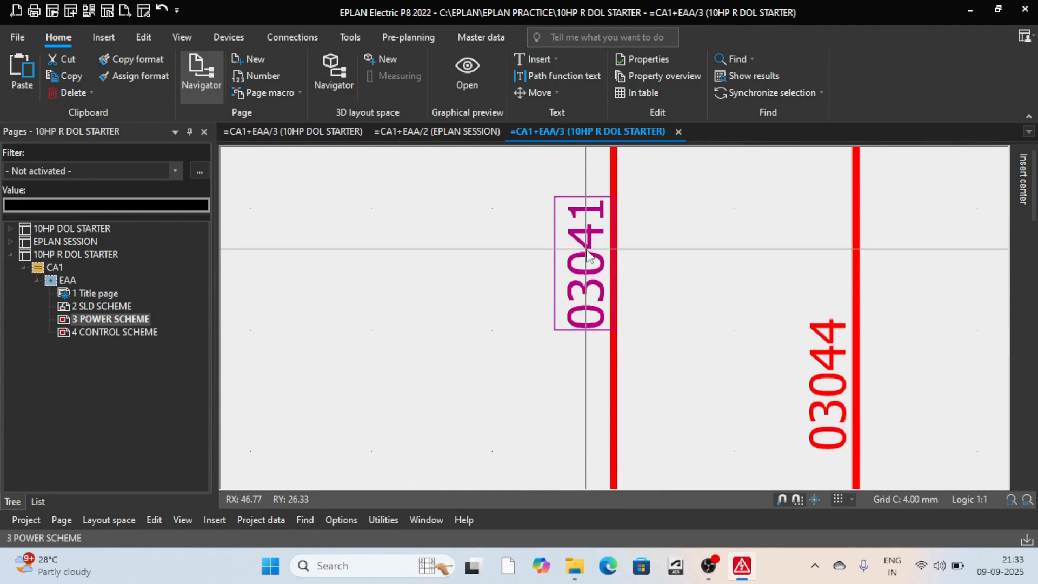
{"action": "scroll", "coordinate": [606, 324], "scroll_direction": "down", "scroll_amount": 4}
{"action": "key", "text": "Escape"}
{"action": "scroll", "coordinate": [611, 338], "scroll_direction": "down", "scroll_amount": 5}
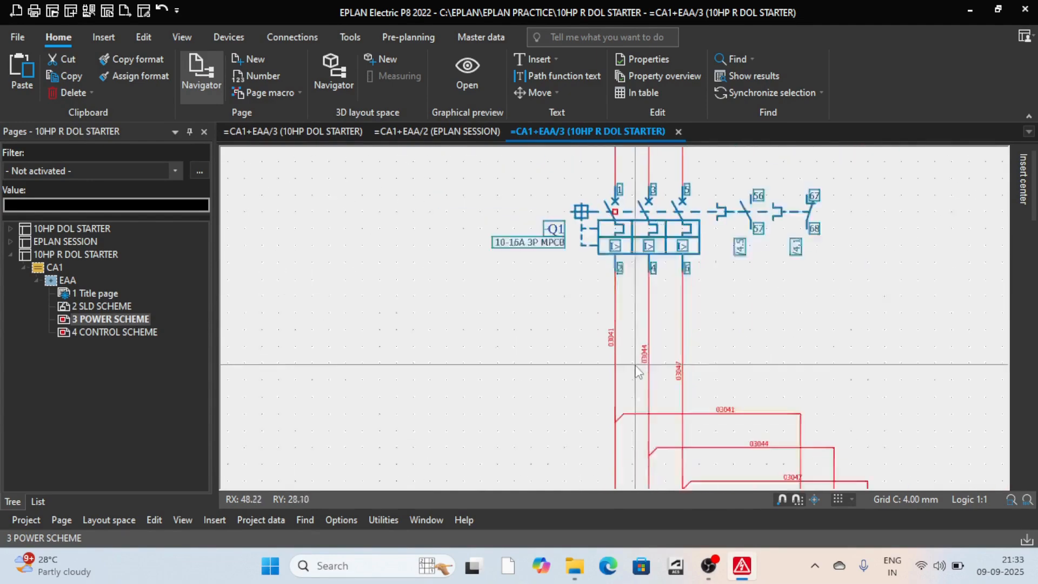
- Compare the column numbers in the page frame above Q1 with the wire numbers on its outgoing lines
{"action": "scroll", "coordinate": [627, 271], "scroll_direction": "up", "scroll_amount": 3}
{"action": "scroll", "coordinate": [637, 230], "scroll_direction": "up", "scroll_amount": 2}
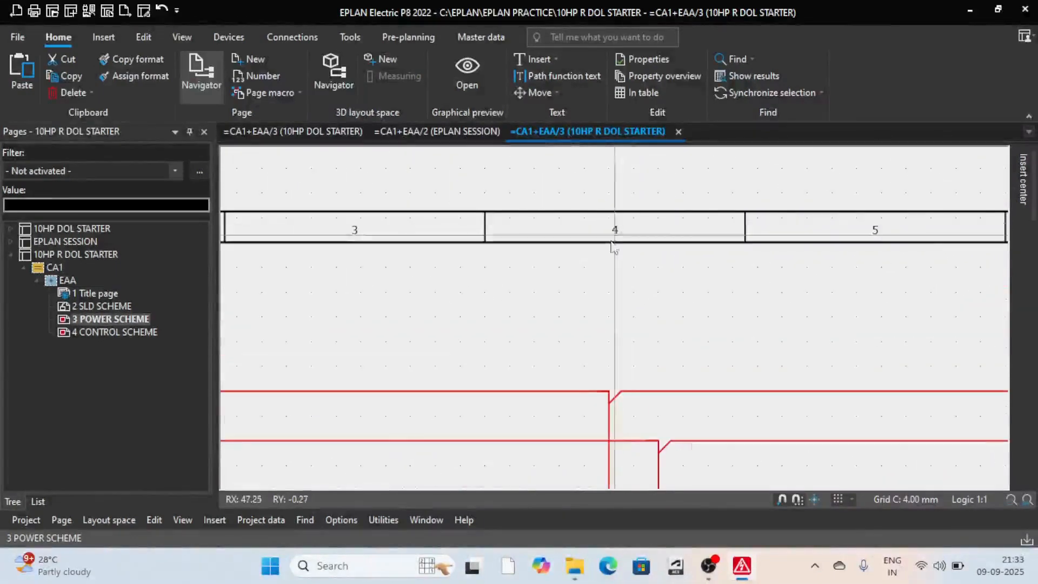
{"action": "scroll", "coordinate": [622, 240], "scroll_direction": "down", "scroll_amount": 5}
{"action": "scroll", "coordinate": [621, 246], "scroll_direction": "up", "scroll_amount": 6}
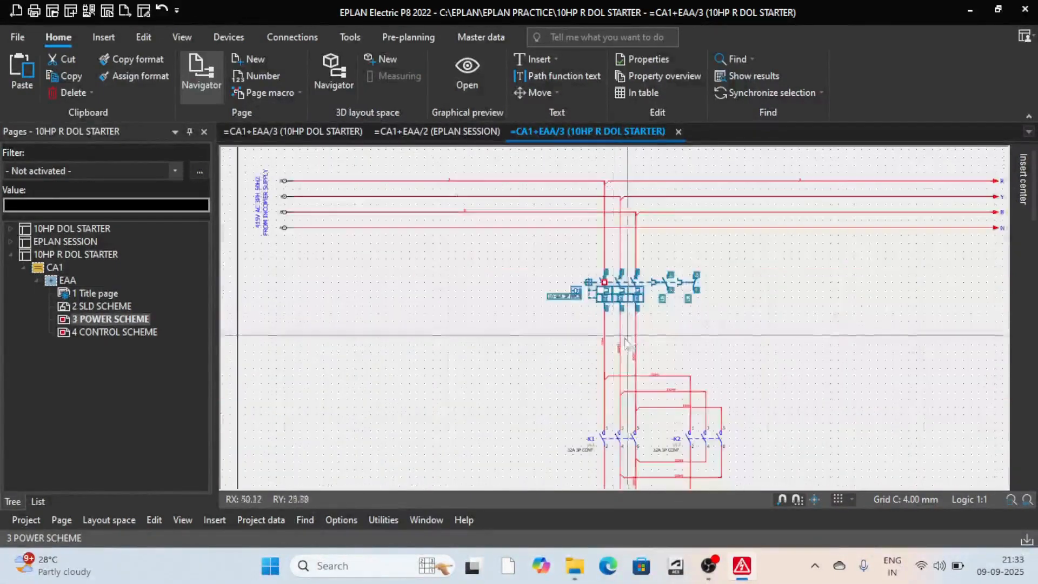
{"action": "scroll", "coordinate": [596, 342], "scroll_direction": "down", "scroll_amount": 3}
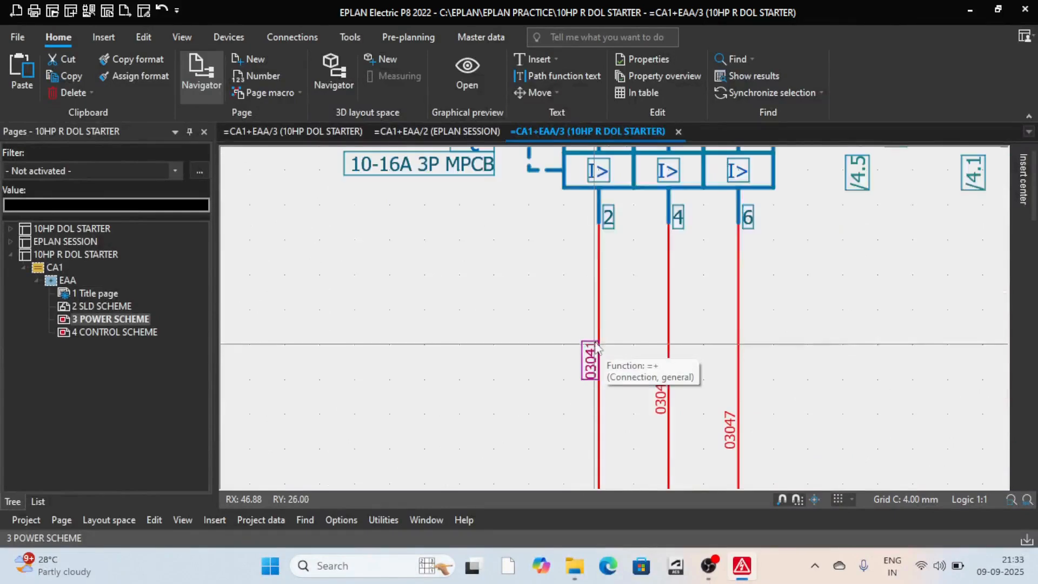
{"action": "scroll", "coordinate": [595, 338], "scroll_direction": "up", "scroll_amount": 3}
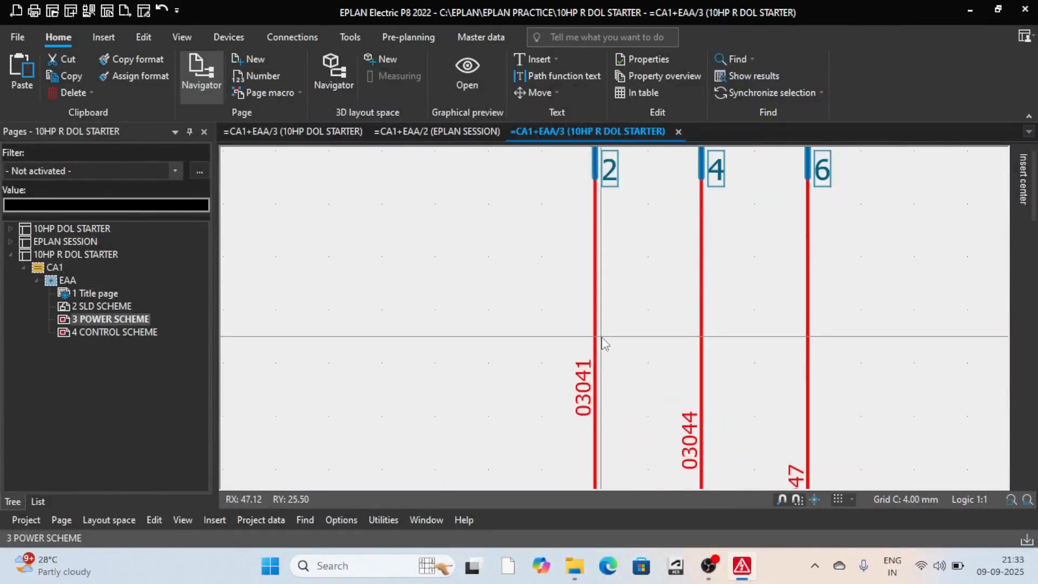
{"action": "scroll", "coordinate": [602, 340], "scroll_direction": "down", "scroll_amount": 2}
{"action": "scroll", "coordinate": [617, 371], "scroll_direction": "down", "scroll_amount": 2}
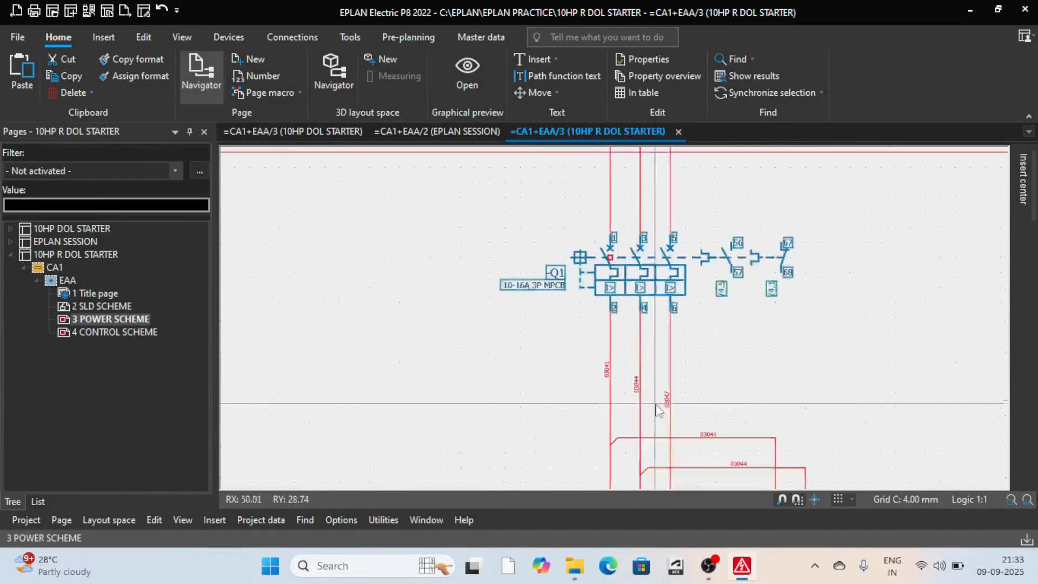
{"action": "scroll", "coordinate": [620, 373], "scroll_direction": "up", "scroll_amount": 2}
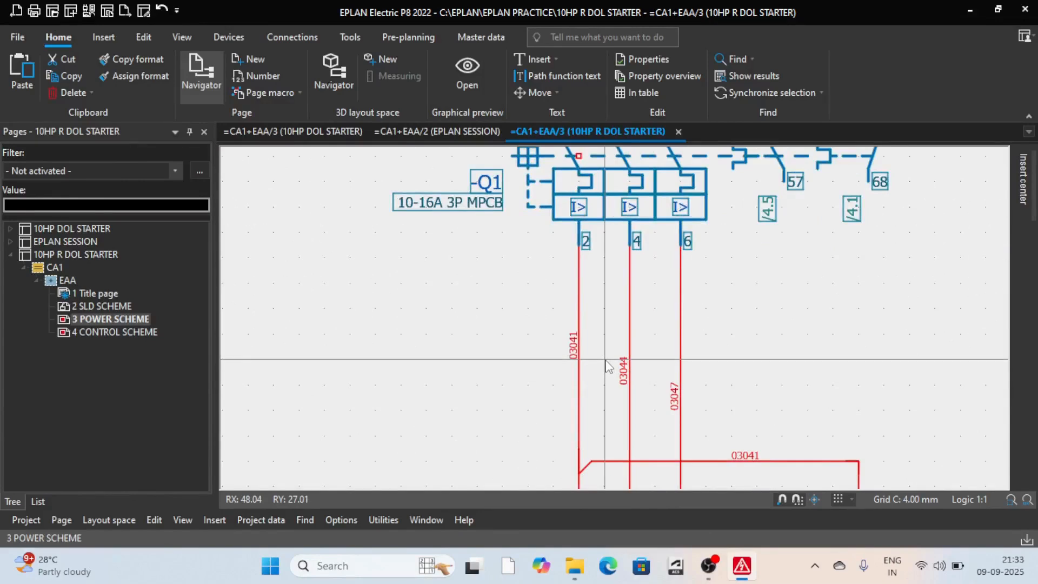
{"action": "scroll", "coordinate": [617, 362], "scroll_direction": "down", "scroll_amount": 1}
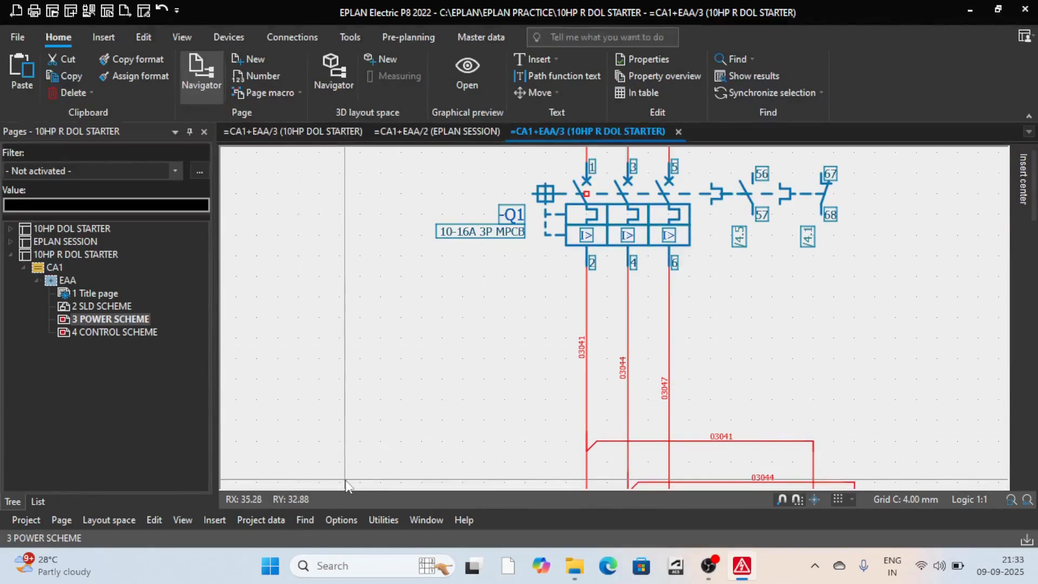
- Delete the connection designations together with the empty connection definition points, using the Signal-based numbering settings
{"action": "left_click", "coordinate": [261, 519]}
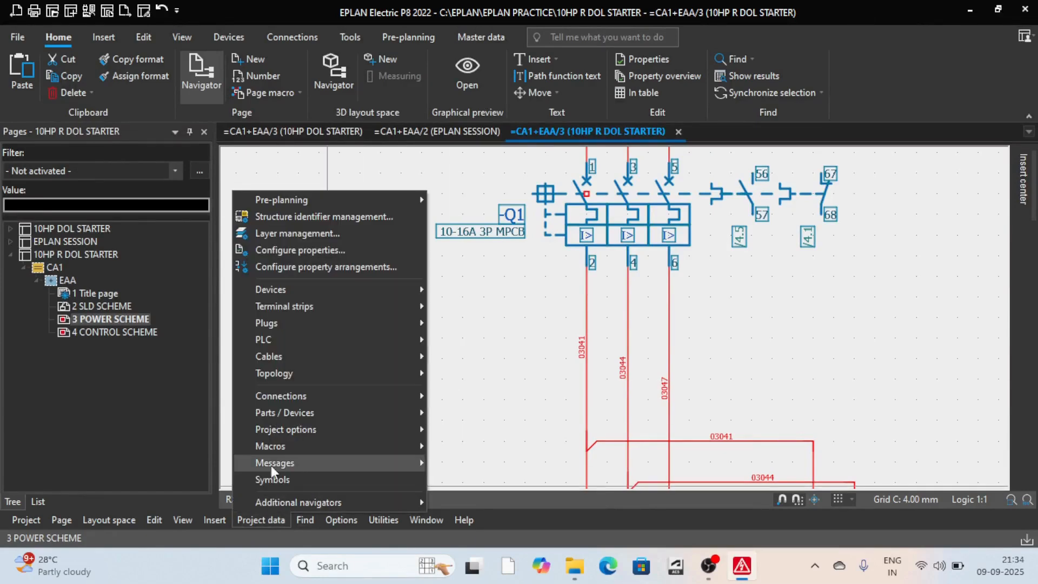
{"action": "mouse_move", "coordinate": [302, 396]}
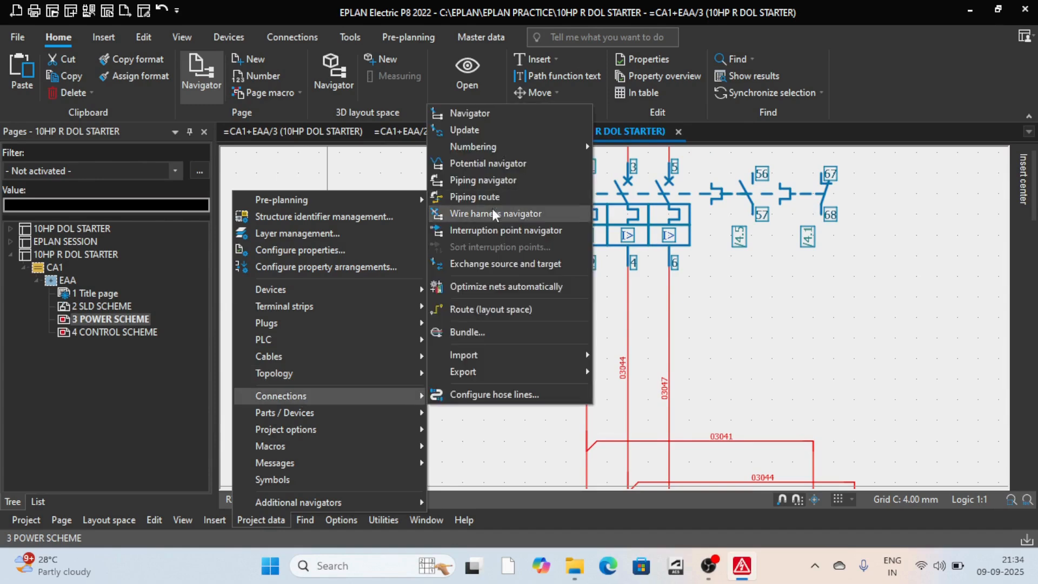
{"action": "mouse_move", "coordinate": [504, 152]}
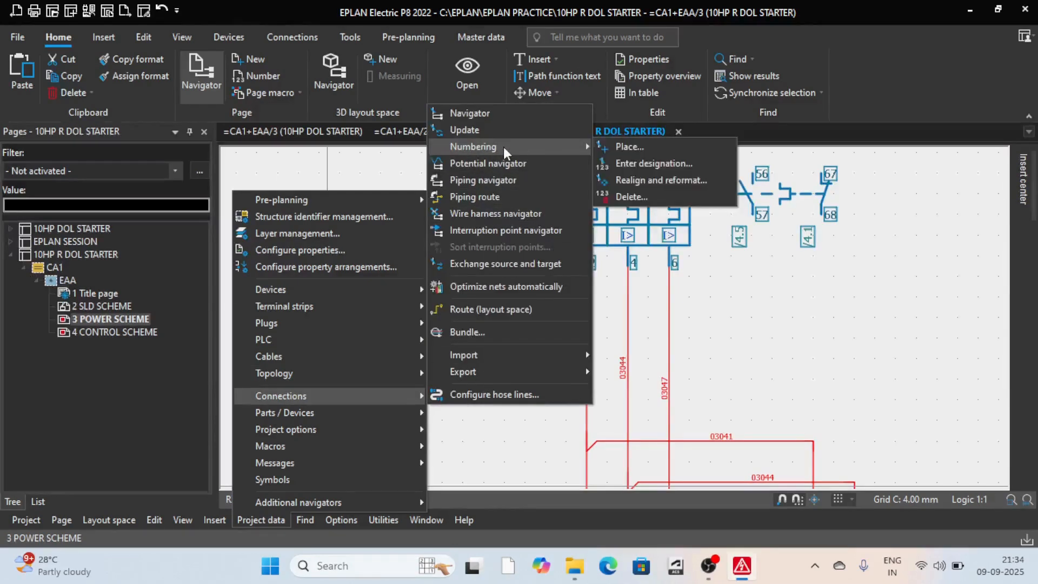
{"action": "left_click", "coordinate": [643, 197]}
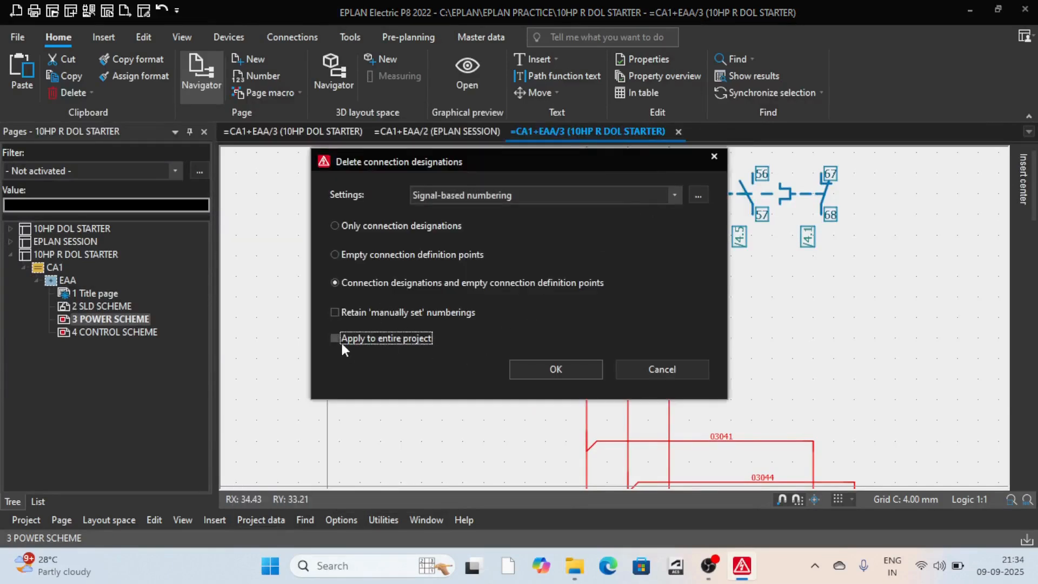
{"action": "left_click", "coordinate": [556, 373]}
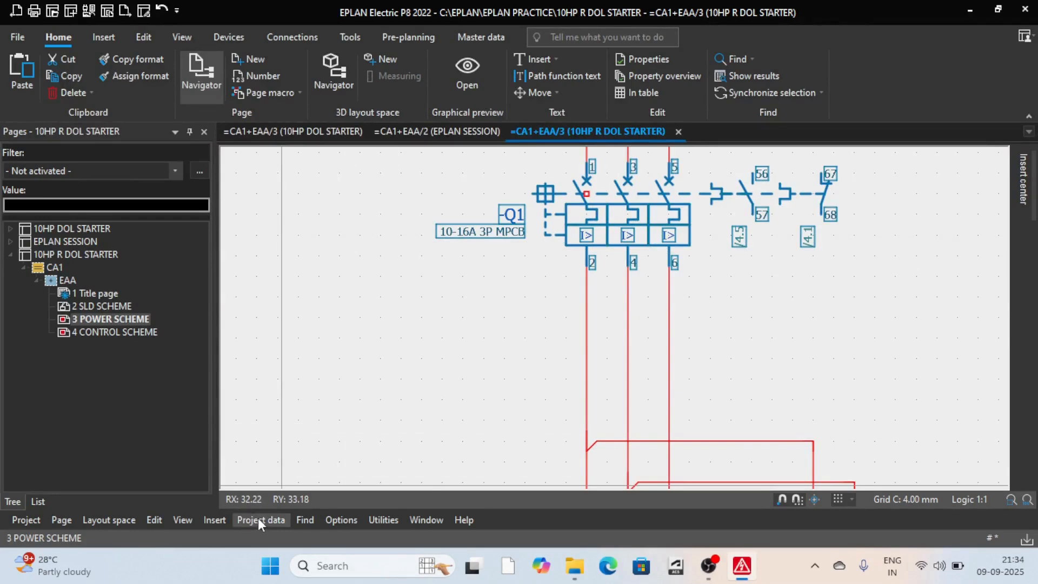
- Place connection definition points across the entire project with the Potential-oriented with subnumber settings
{"action": "left_click", "coordinate": [259, 519]}
{"action": "mouse_move", "coordinate": [295, 399]}
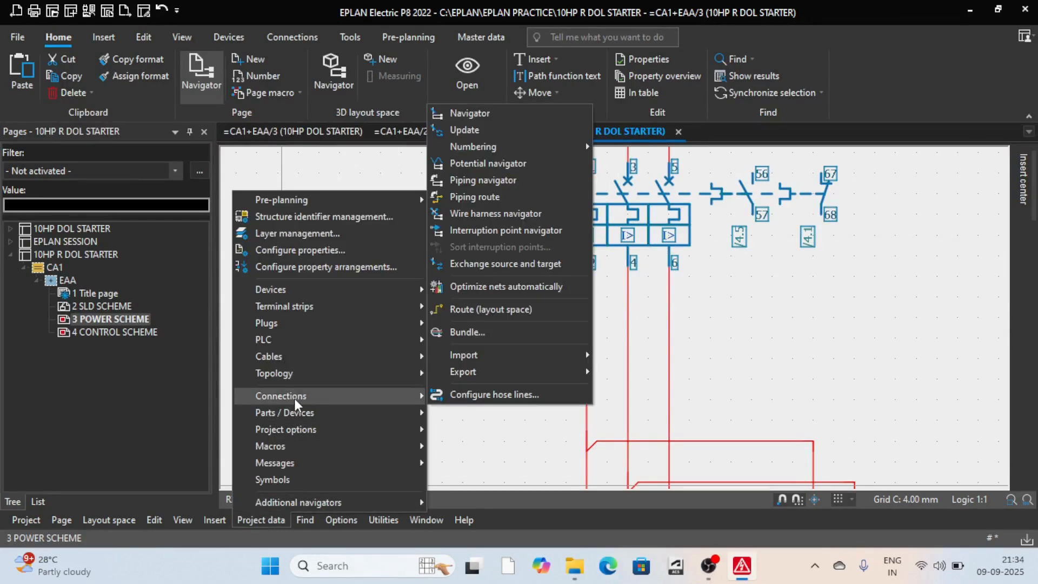
{"action": "mouse_move", "coordinate": [496, 146]}
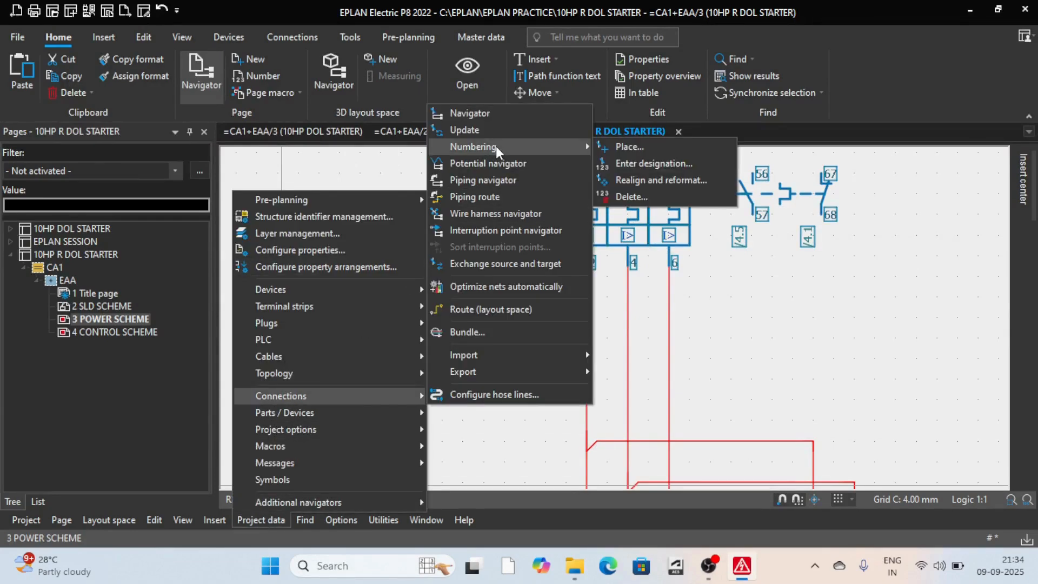
{"action": "left_click", "coordinate": [640, 150]}
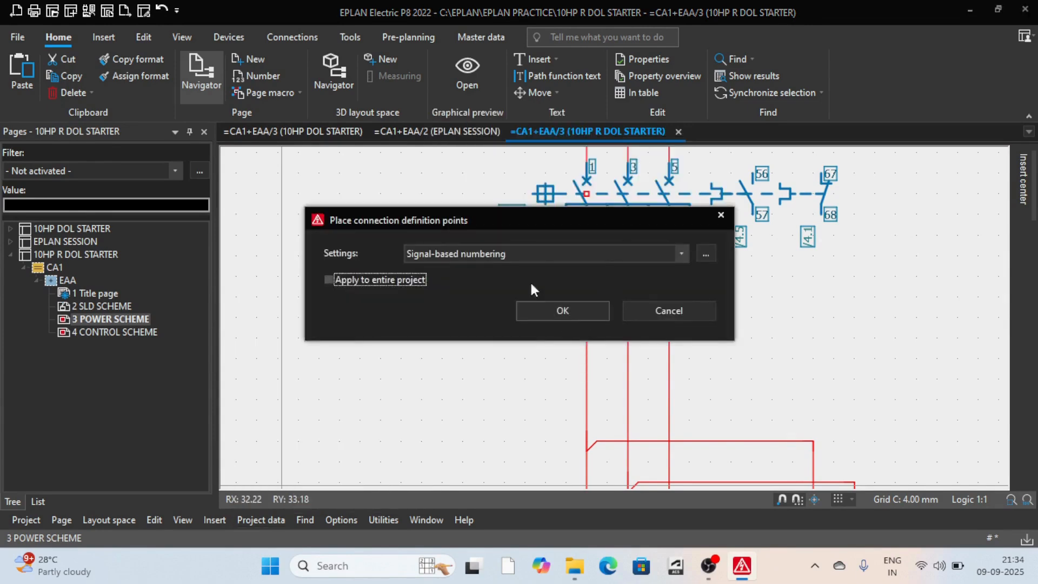
{"action": "left_click", "coordinate": [676, 255]}
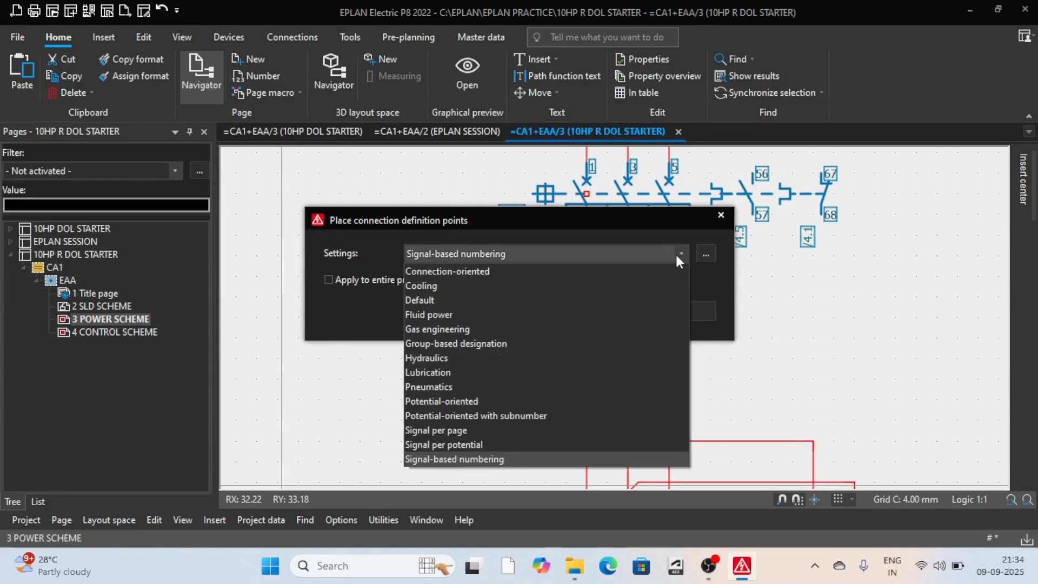
{"action": "left_click", "coordinate": [463, 416]}
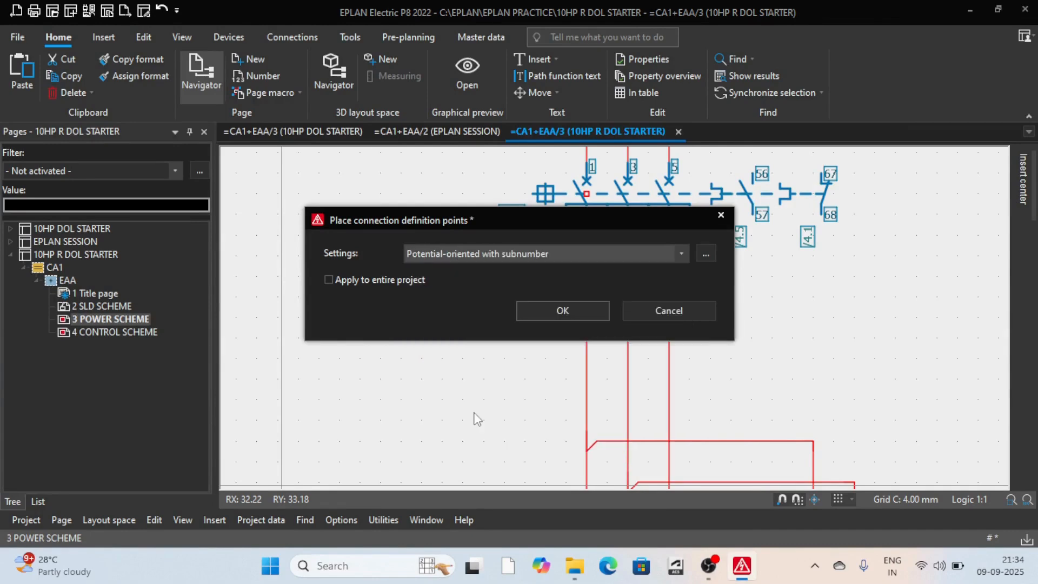
{"action": "left_click", "coordinate": [328, 281]}
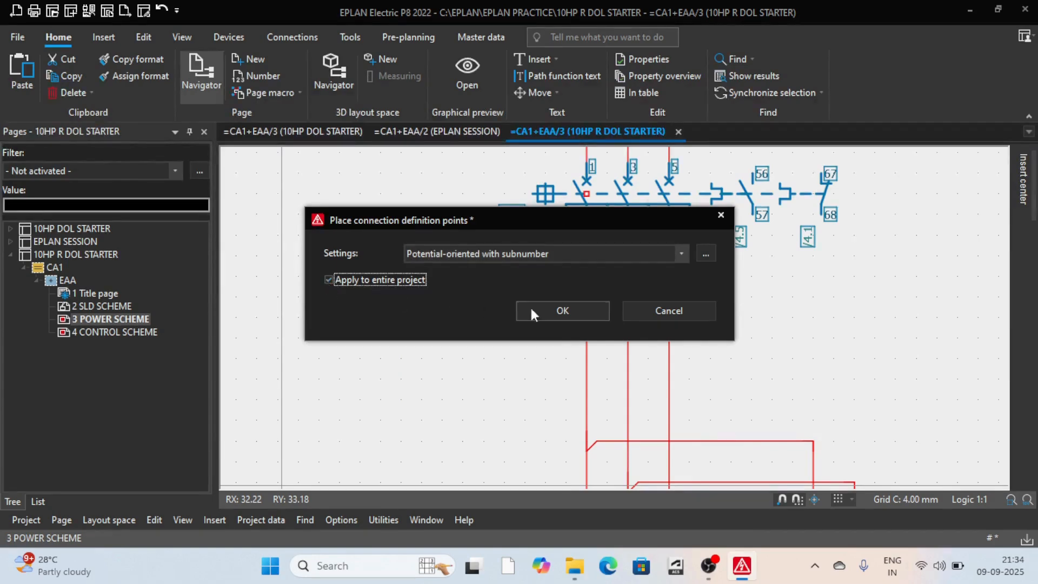
{"action": "left_click", "coordinate": [563, 311]}
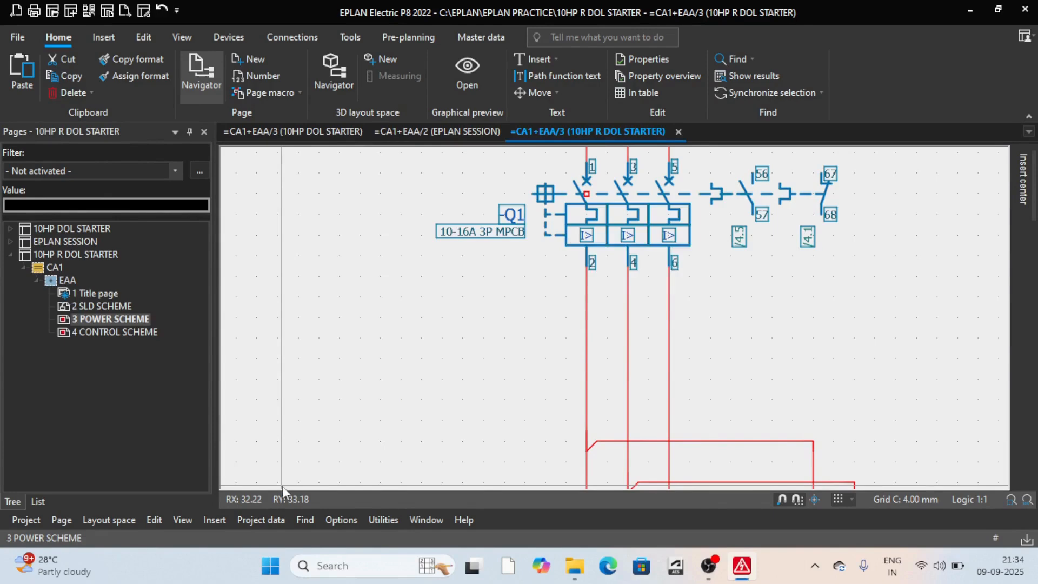
- Designate the connections with Potential-oriented with subnumber numbering, start value 1 and increment 1, accepting the previewed designations
{"action": "scroll", "coordinate": [460, 378], "scroll_direction": "down", "scroll_amount": 3}
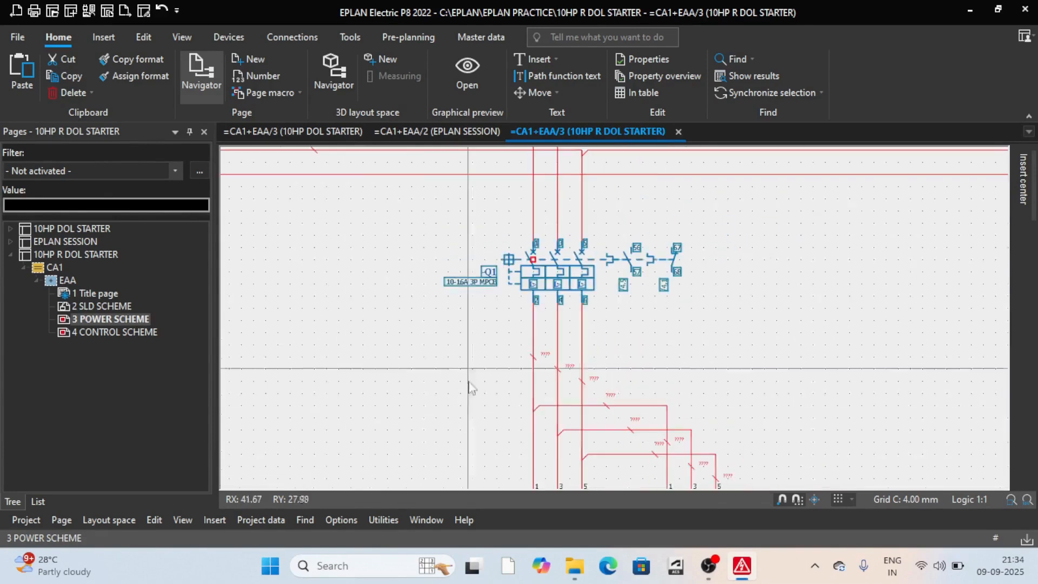
{"action": "left_click", "coordinate": [241, 522]}
{"action": "mouse_move", "coordinate": [289, 397]}
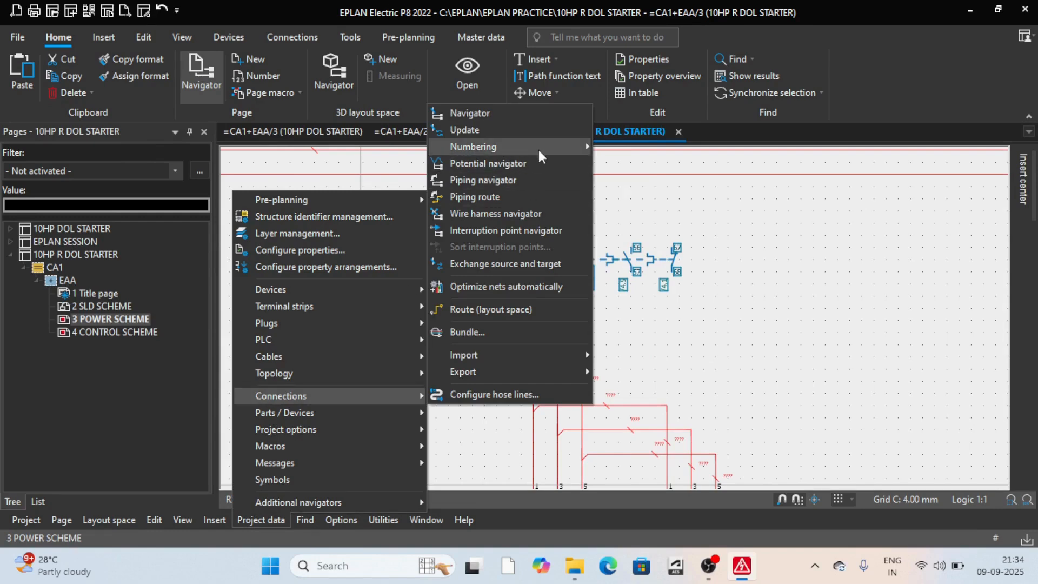
{"action": "mouse_move", "coordinate": [539, 152]}
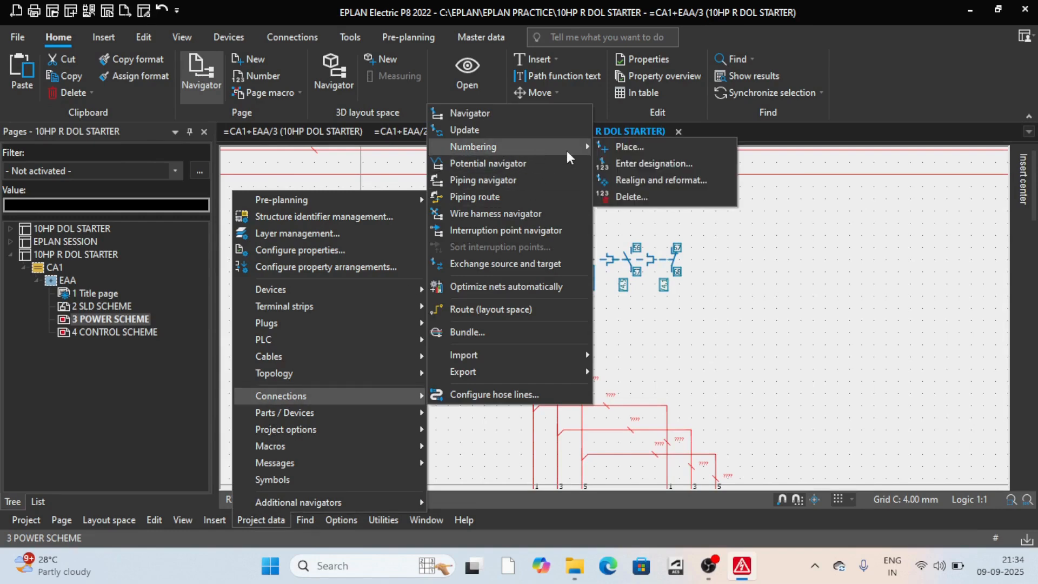
{"action": "left_click", "coordinate": [652, 164]}
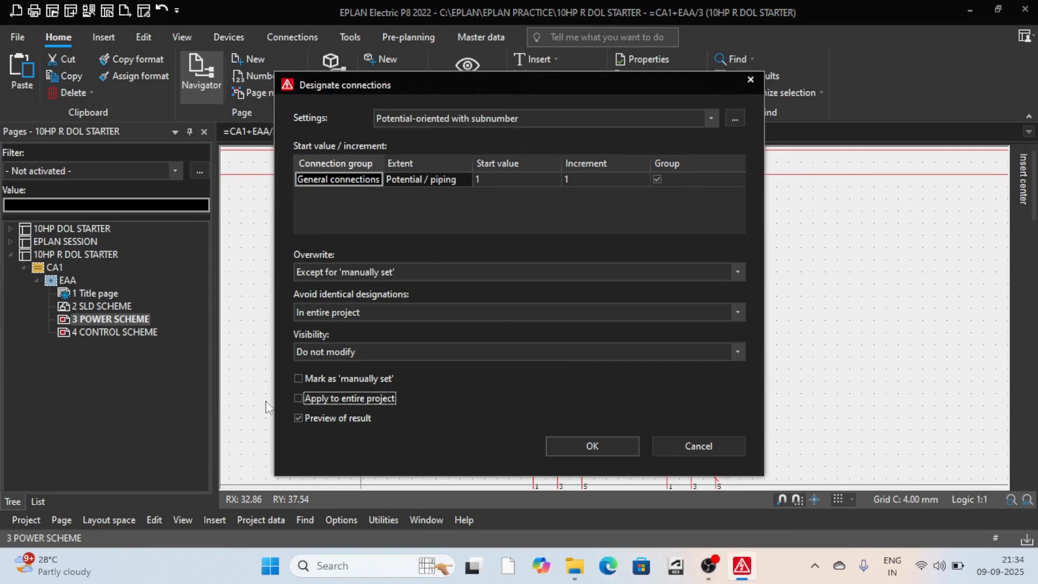
{"action": "left_click", "coordinate": [559, 444]}
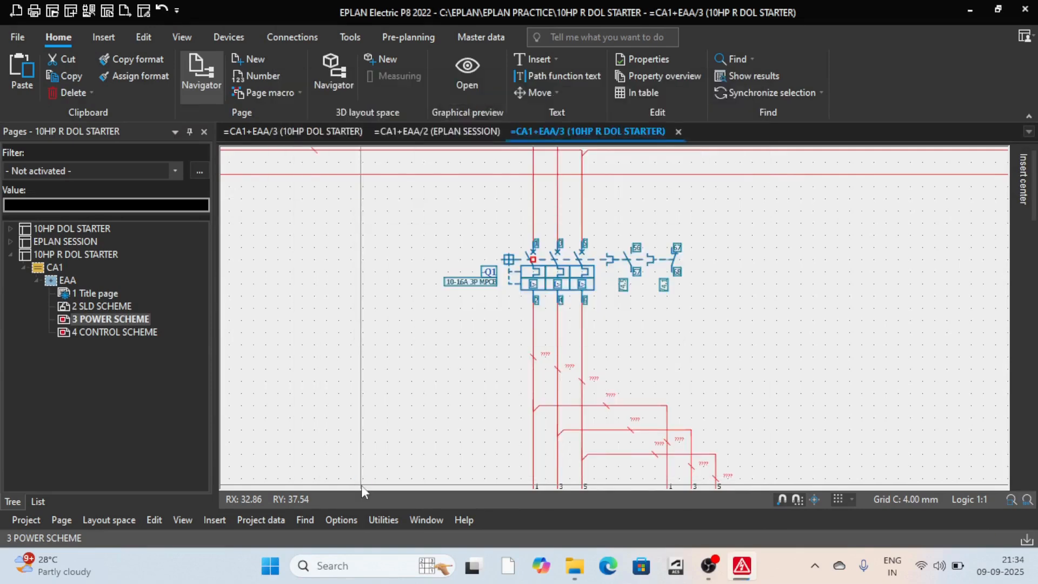
{"action": "left_click", "coordinate": [582, 412]}
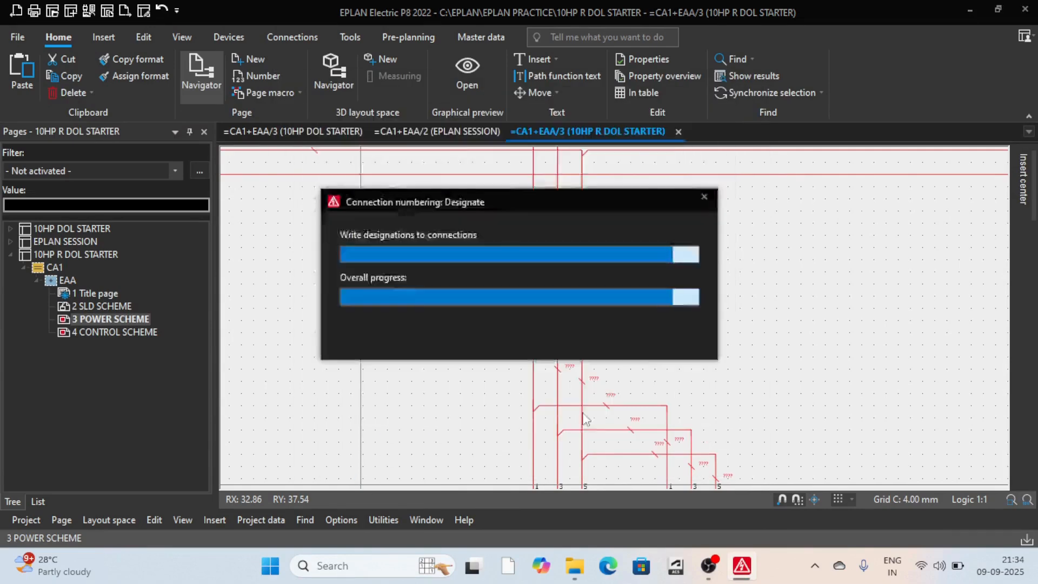
- Examine the potential-oriented designations and their subnumbers on the three incoming supply lines of the power scheme
{"action": "scroll", "coordinate": [444, 313], "scroll_direction": "up", "scroll_amount": 8}
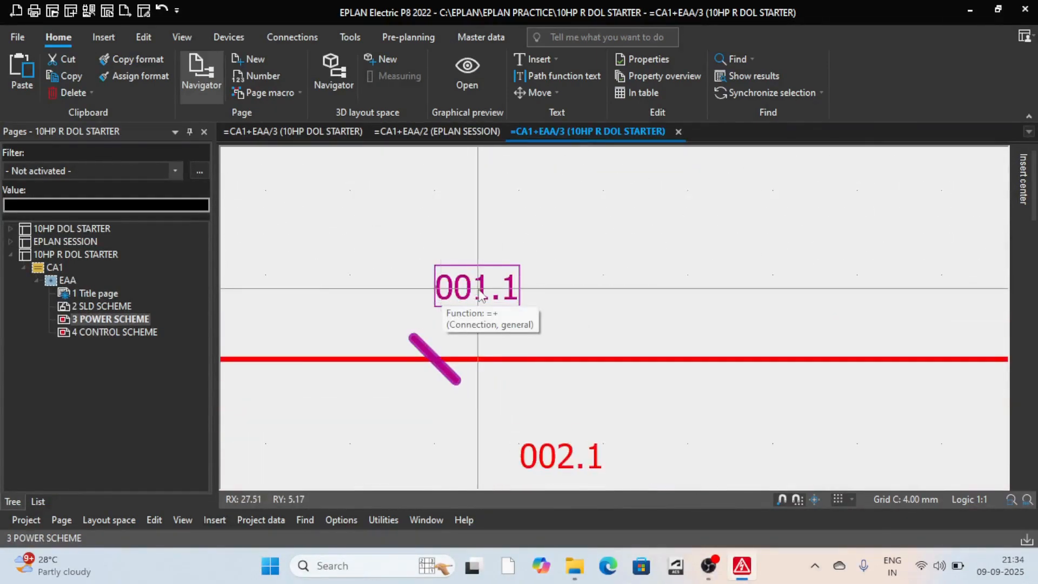
{"action": "scroll", "coordinate": [481, 310], "scroll_direction": "down", "scroll_amount": 3}
{"action": "scroll", "coordinate": [523, 378], "scroll_direction": "up", "scroll_amount": 2}
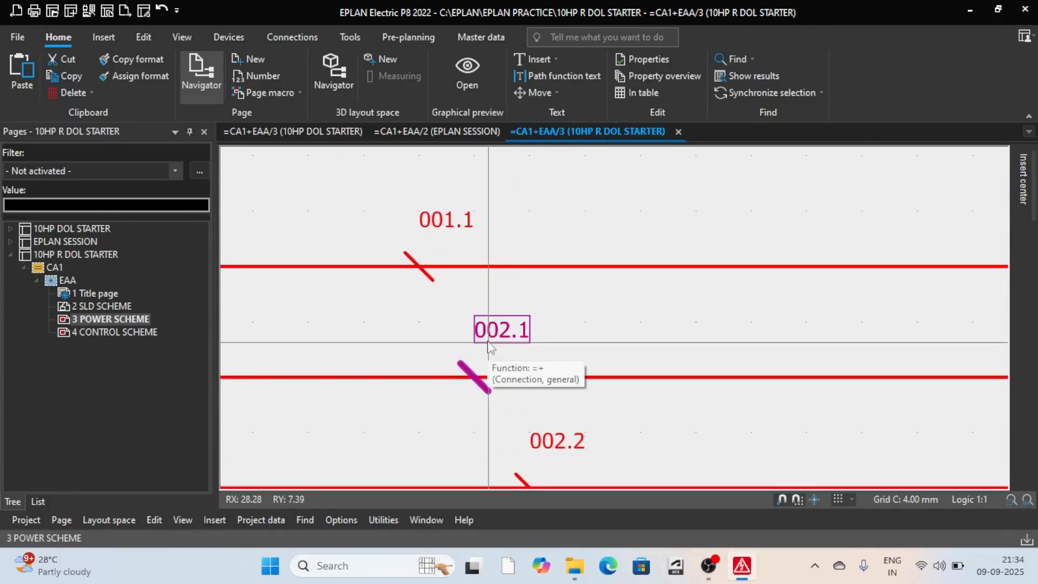
{"action": "scroll", "coordinate": [490, 346], "scroll_direction": "down", "scroll_amount": 2}
{"action": "scroll", "coordinate": [548, 403], "scroll_direction": "up", "scroll_amount": 1}
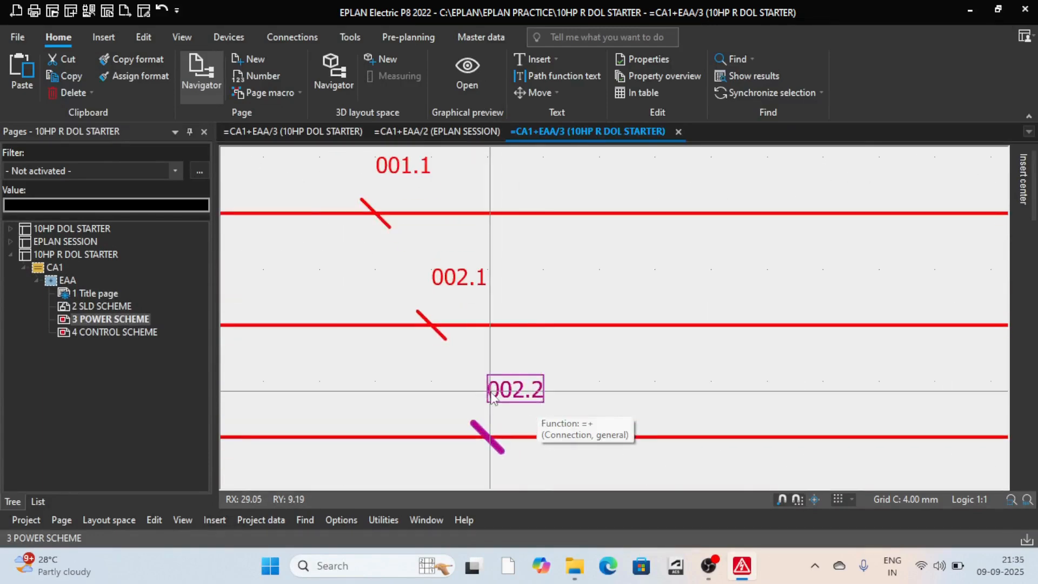
{"action": "scroll", "coordinate": [495, 406], "scroll_direction": "down", "scroll_amount": 4}
{"action": "scroll", "coordinate": [532, 348], "scroll_direction": "down", "scroll_amount": 5}
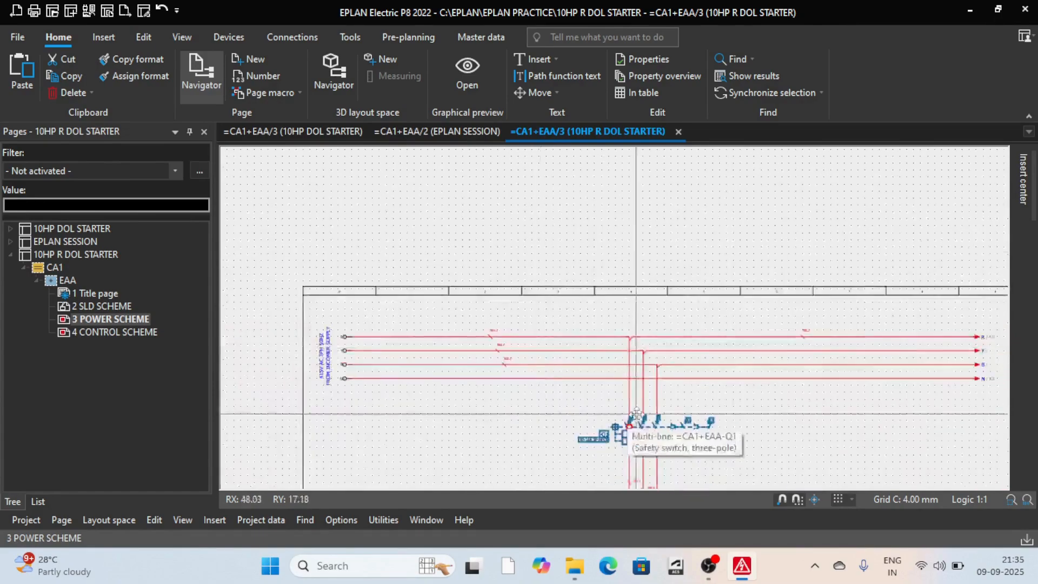
{"action": "scroll", "coordinate": [527, 350], "scroll_direction": "up", "scroll_amount": 6}
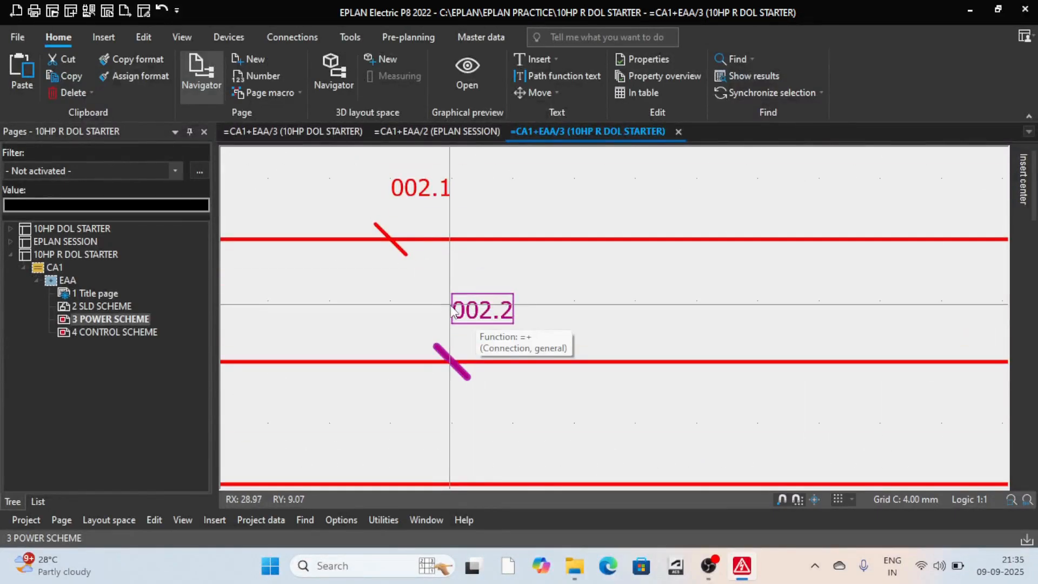
{"action": "scroll", "coordinate": [453, 312], "scroll_direction": "down", "scroll_amount": 4}
{"action": "scroll", "coordinate": [436, 265], "scroll_direction": "up", "scroll_amount": 2}
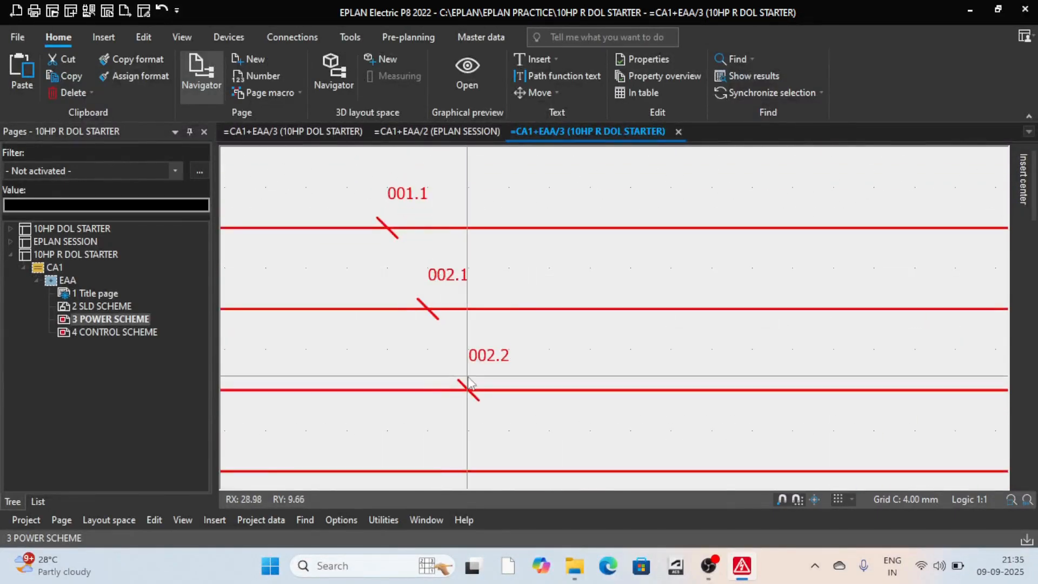
{"action": "scroll", "coordinate": [468, 381], "scroll_direction": "down", "scroll_amount": 6}
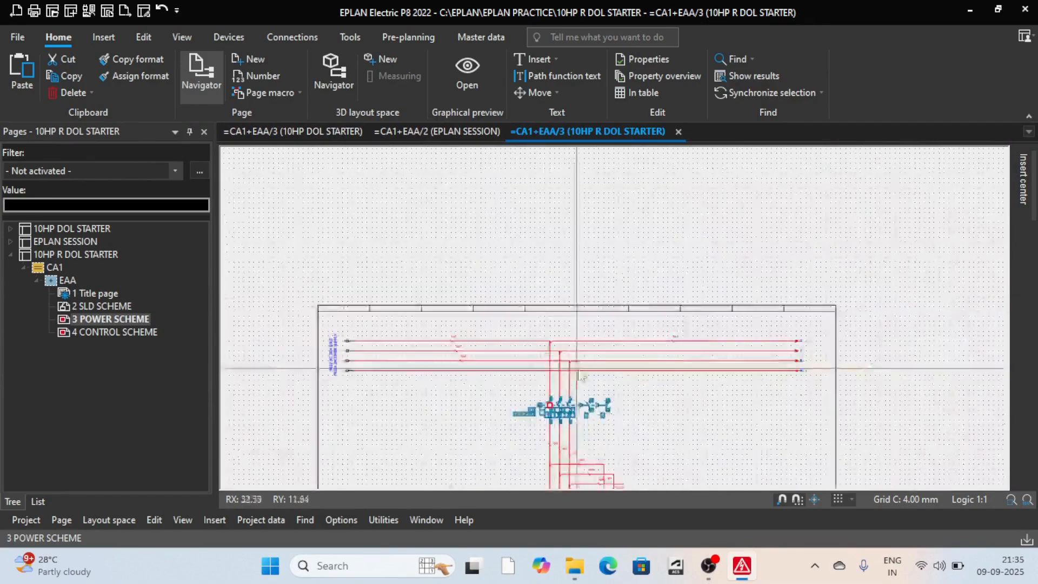
- Examine the wire numbers on the connections around contactors K1 and K2, between breaker Q1 and terminal X1
{"action": "scroll", "coordinate": [541, 389], "scroll_direction": "up", "scroll_amount": 3}
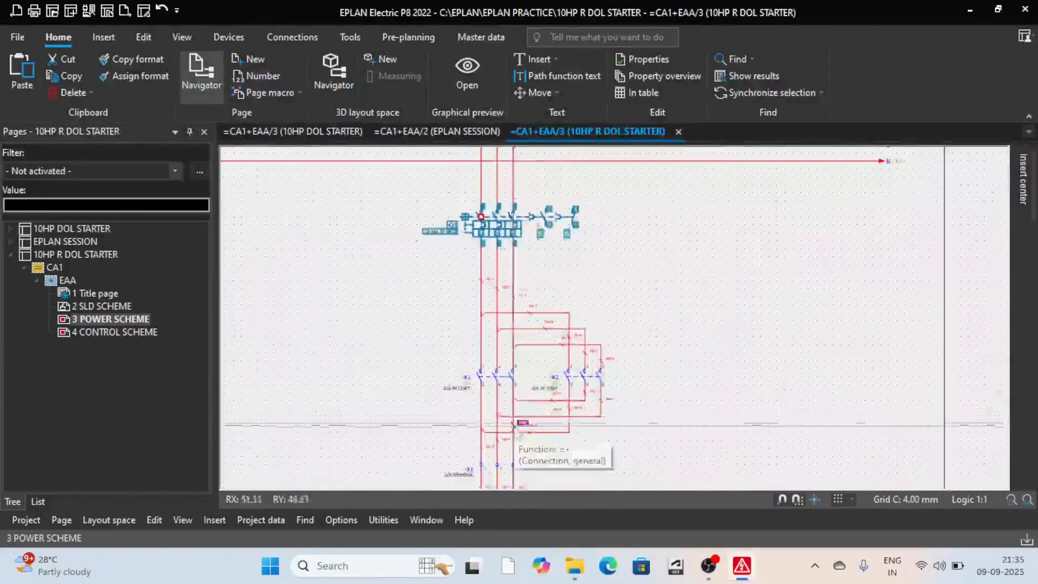
{"action": "scroll", "coordinate": [515, 427], "scroll_direction": "up", "scroll_amount": 4}
{"action": "scroll", "coordinate": [457, 305], "scroll_direction": "down", "scroll_amount": 2}
{"action": "scroll", "coordinate": [458, 307], "scroll_direction": "up", "scroll_amount": 2}
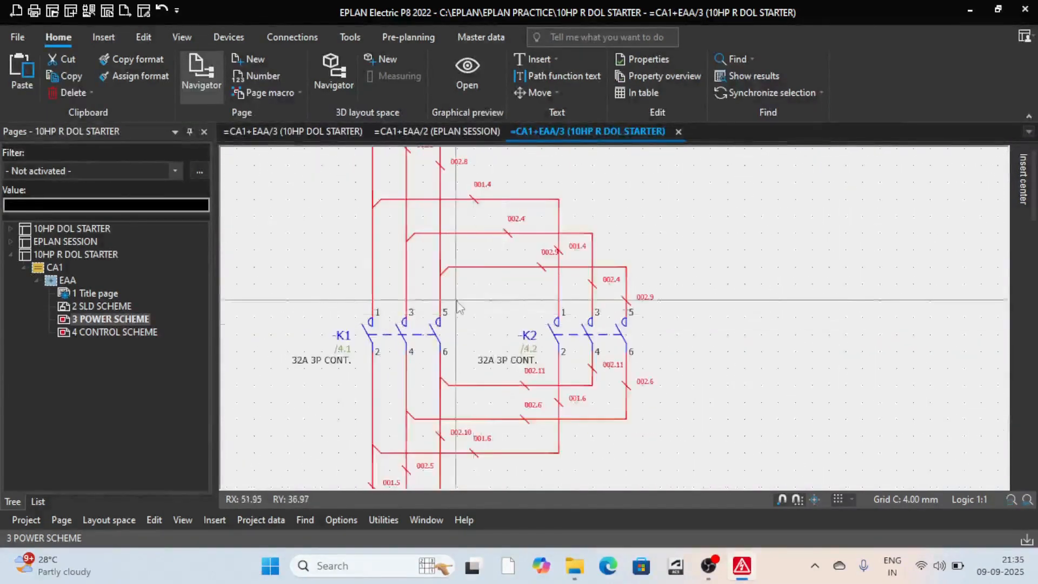
{"action": "scroll", "coordinate": [459, 307], "scroll_direction": "down", "scroll_amount": 2}
{"action": "scroll", "coordinate": [465, 308], "scroll_direction": "up", "scroll_amount": 2}
{"action": "scroll", "coordinate": [487, 311], "scroll_direction": "down", "scroll_amount": 3}
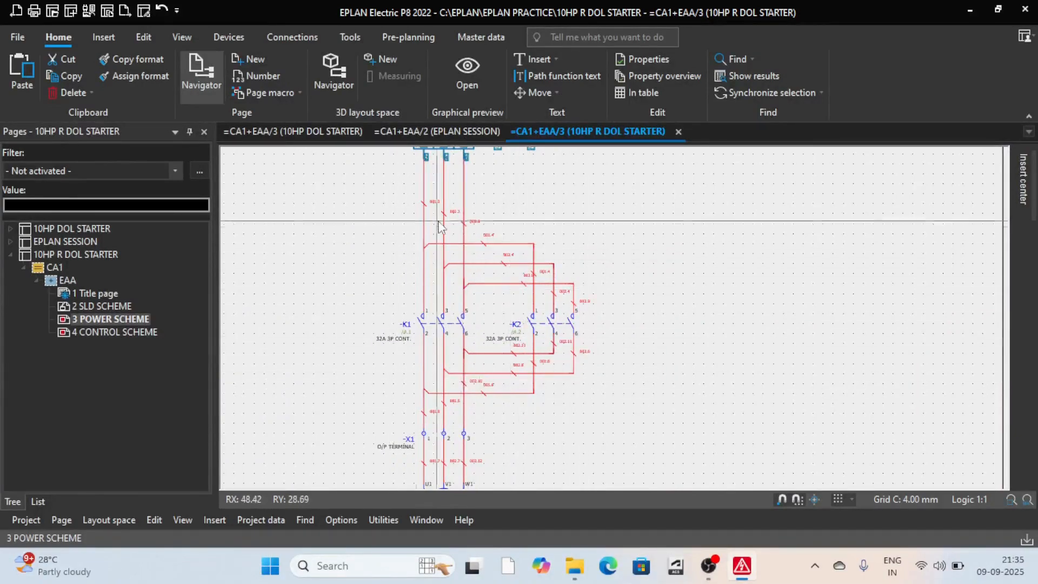
{"action": "scroll", "coordinate": [440, 227], "scroll_direction": "up", "scroll_amount": 2}
{"action": "scroll", "coordinate": [450, 234], "scroll_direction": "down", "scroll_amount": 4}
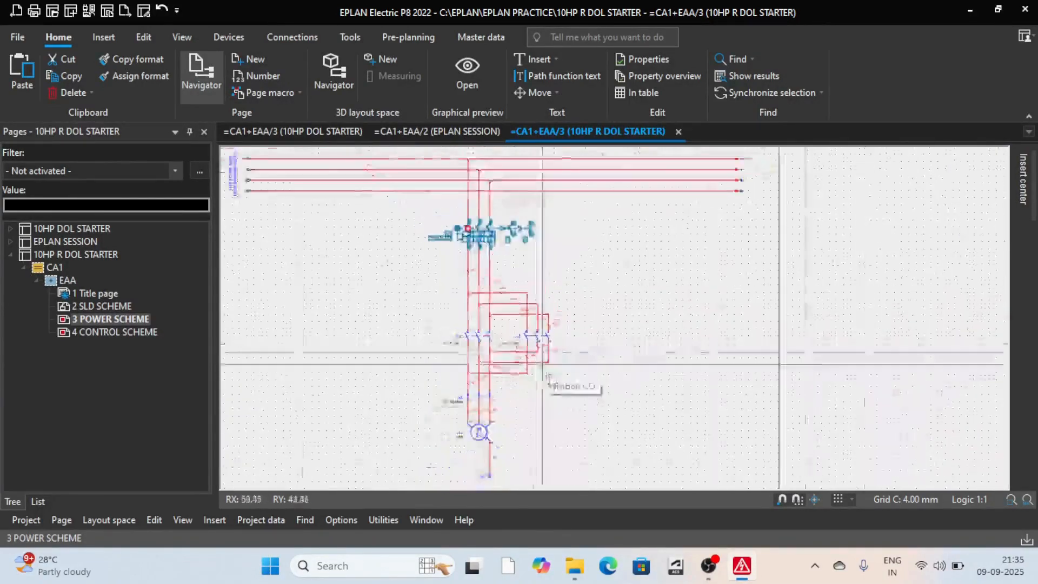
- Compare the first phase's wire numbers on the incoming line, its continuation past Q1 and the line below Q1
{"action": "scroll", "coordinate": [465, 325], "scroll_direction": "up", "scroll_amount": 1}
{"action": "scroll", "coordinate": [494, 309], "scroll_direction": "up", "scroll_amount": 4}
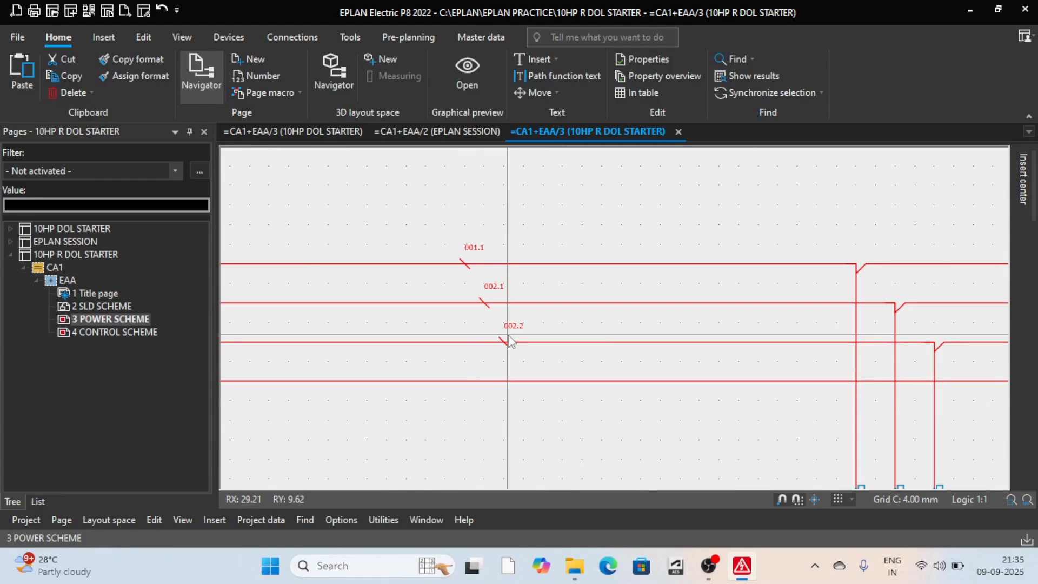
{"action": "scroll", "coordinate": [471, 260], "scroll_direction": "down", "scroll_amount": 4}
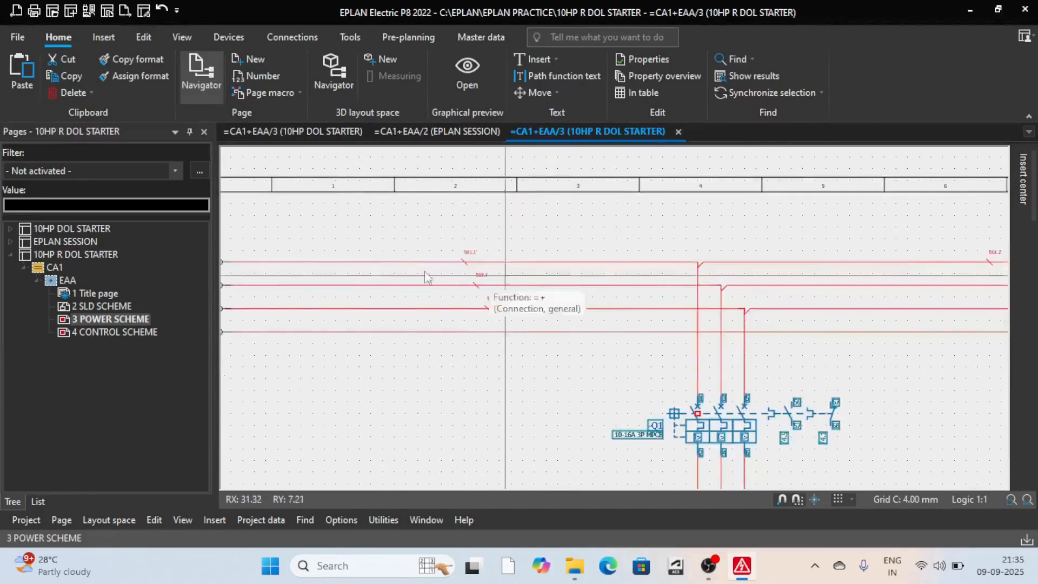
{"action": "scroll", "coordinate": [800, 227], "scroll_direction": "up", "scroll_amount": 3}
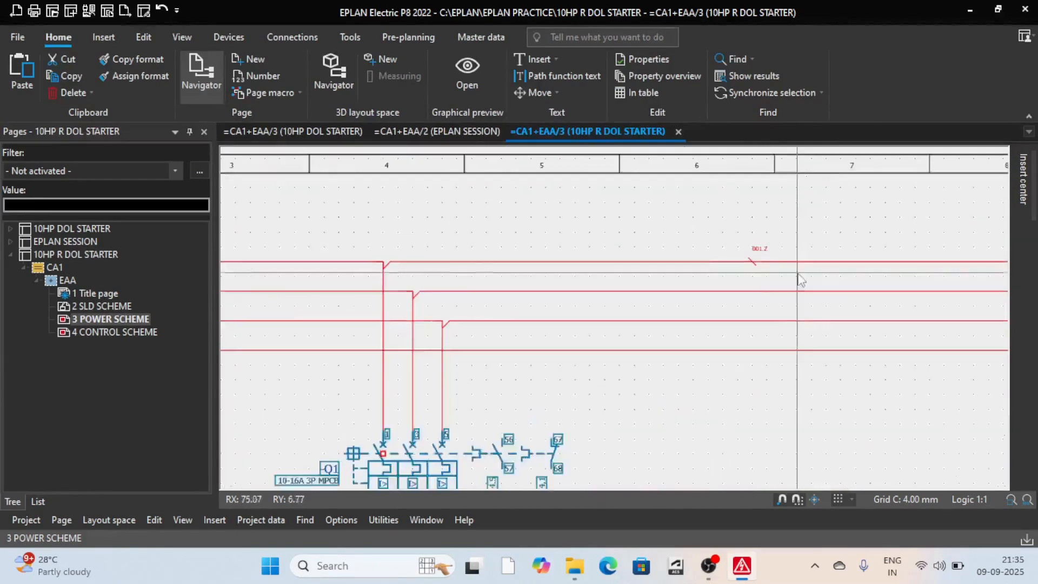
{"action": "scroll", "coordinate": [595, 324], "scroll_direction": "down", "scroll_amount": 2}
{"action": "scroll", "coordinate": [573, 368], "scroll_direction": "up", "scroll_amount": 5}
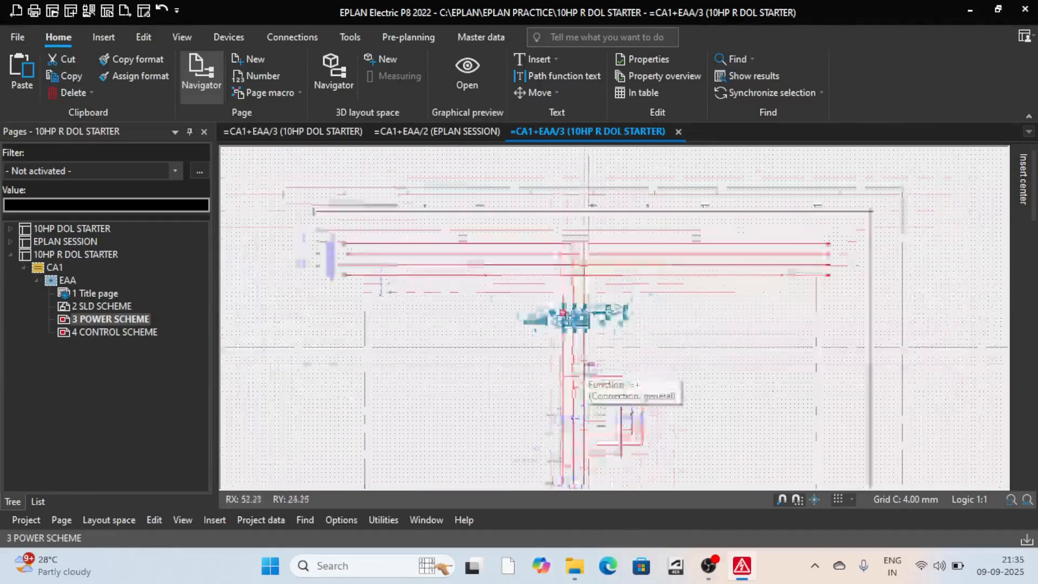
{"action": "scroll", "coordinate": [534, 351], "scroll_direction": "up", "scroll_amount": 2}
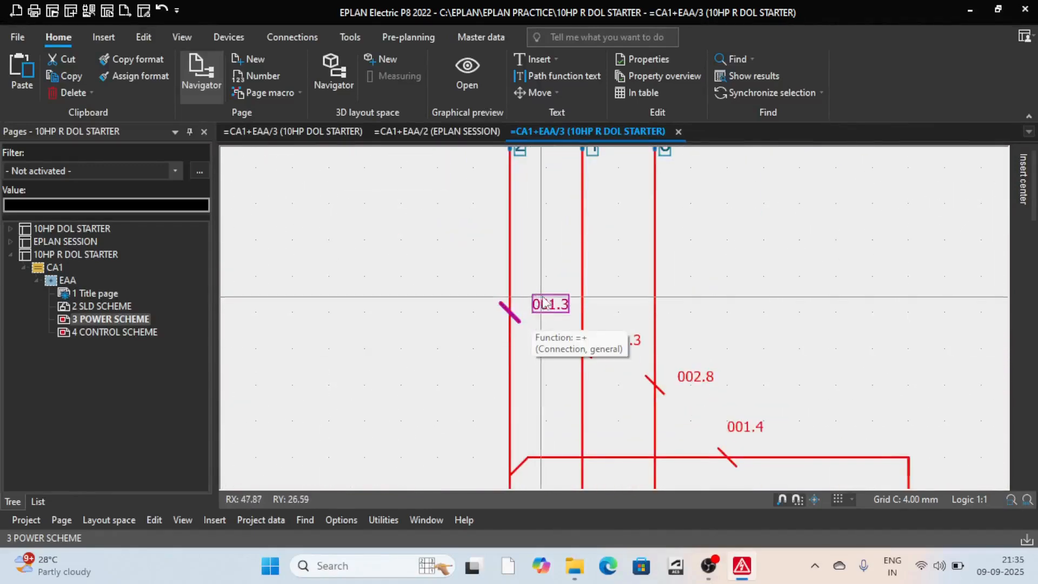
{"action": "scroll", "coordinate": [546, 311], "scroll_direction": "up", "scroll_amount": 1}
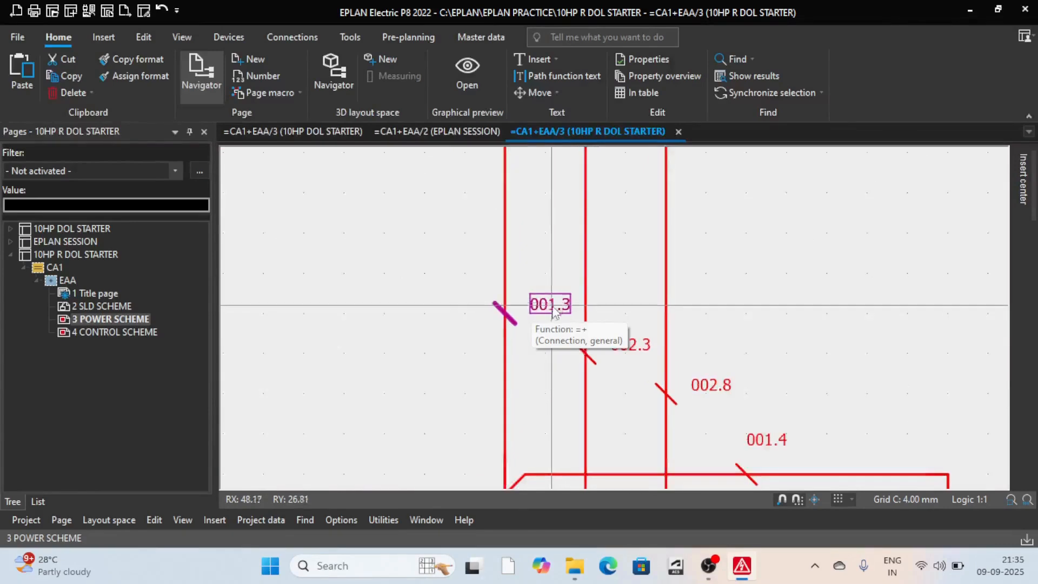
- Examine the subnumbered wire designations on the three phase lines between breaker Q1 and contactor K1
{"action": "scroll", "coordinate": [541, 311], "scroll_direction": "up", "scroll_amount": 2}
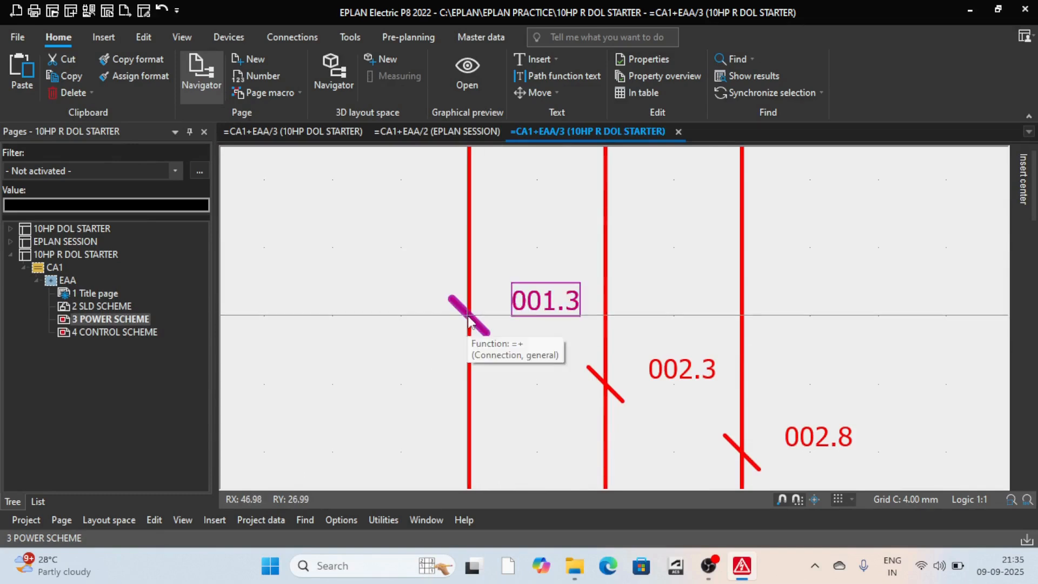
{"action": "scroll", "coordinate": [580, 308], "scroll_direction": "up", "scroll_amount": 2}
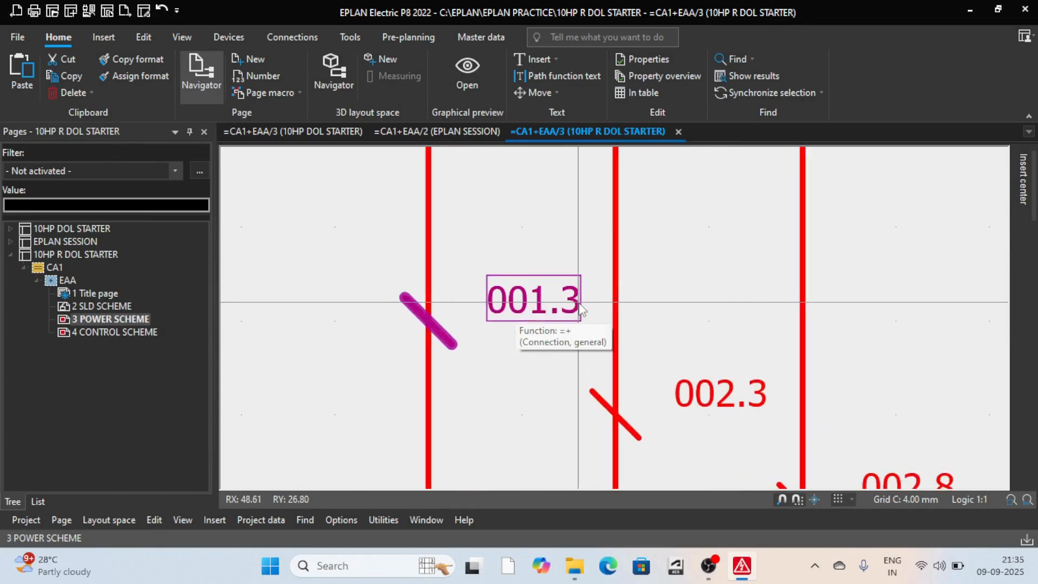
{"action": "scroll", "coordinate": [580, 308], "scroll_direction": "down", "scroll_amount": 4}
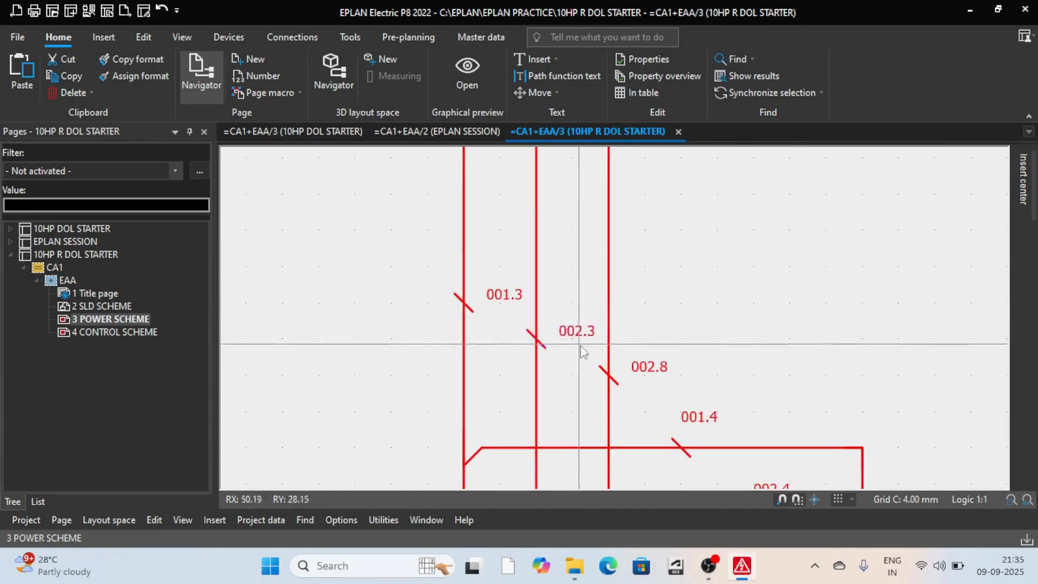
{"action": "scroll", "coordinate": [569, 353], "scroll_direction": "up", "scroll_amount": 3}
{"action": "scroll", "coordinate": [550, 327], "scroll_direction": "down", "scroll_amount": 2}
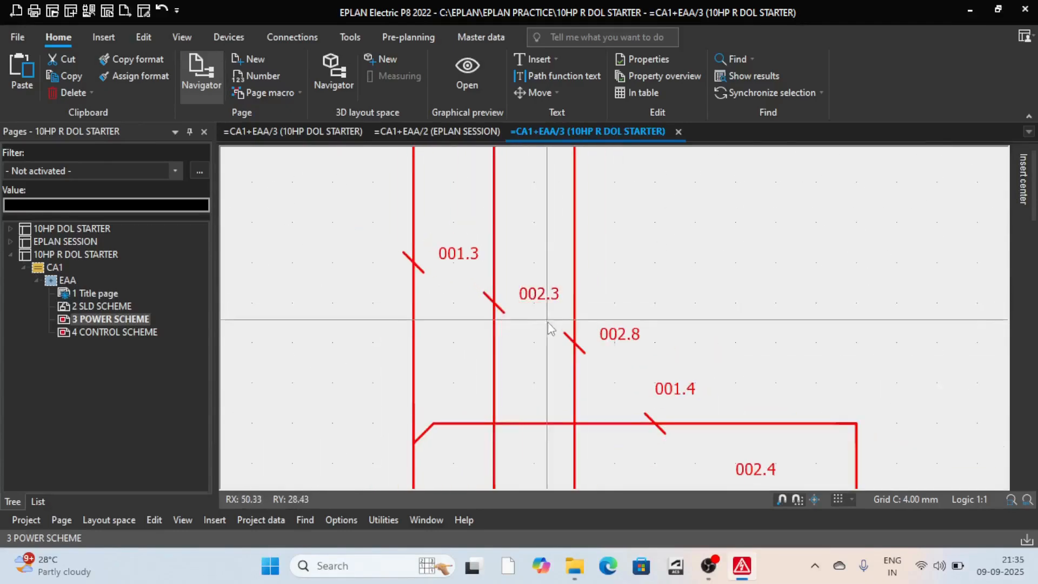
{"action": "scroll", "coordinate": [550, 327], "scroll_direction": "up", "scroll_amount": 1}
{"action": "left_click", "coordinate": [489, 309]}
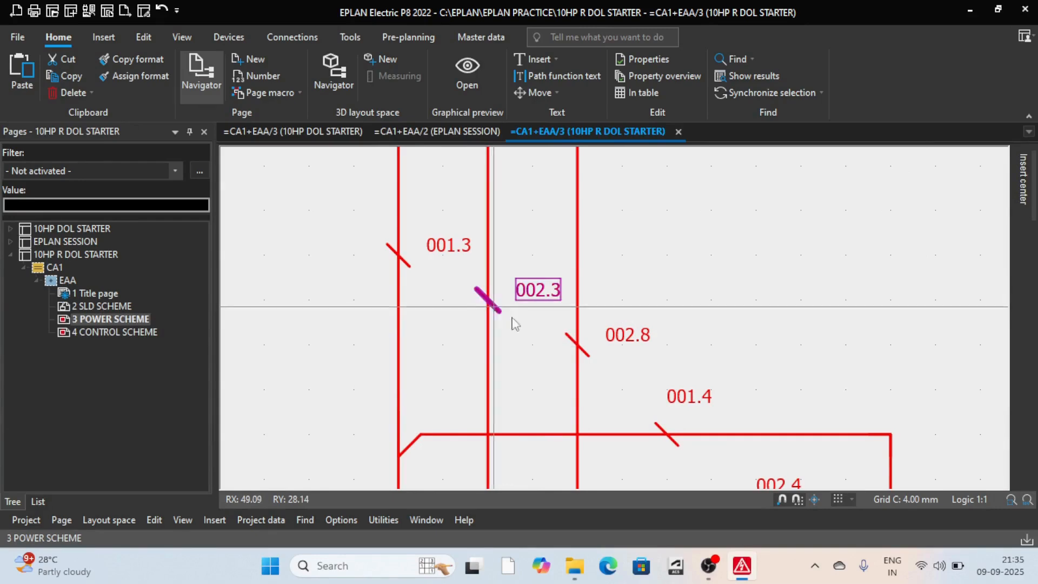
{"action": "scroll", "coordinate": [577, 348], "scroll_direction": "down", "scroll_amount": 3}
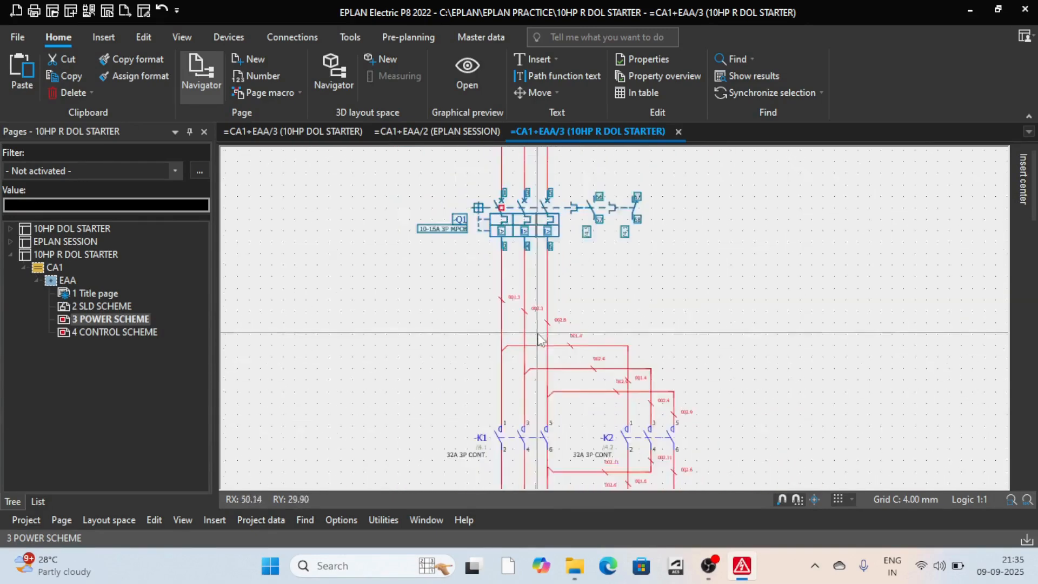
{"action": "scroll", "coordinate": [544, 331], "scroll_direction": "up", "scroll_amount": 2}
{"action": "scroll", "coordinate": [538, 303], "scroll_direction": "down", "scroll_amount": 5}
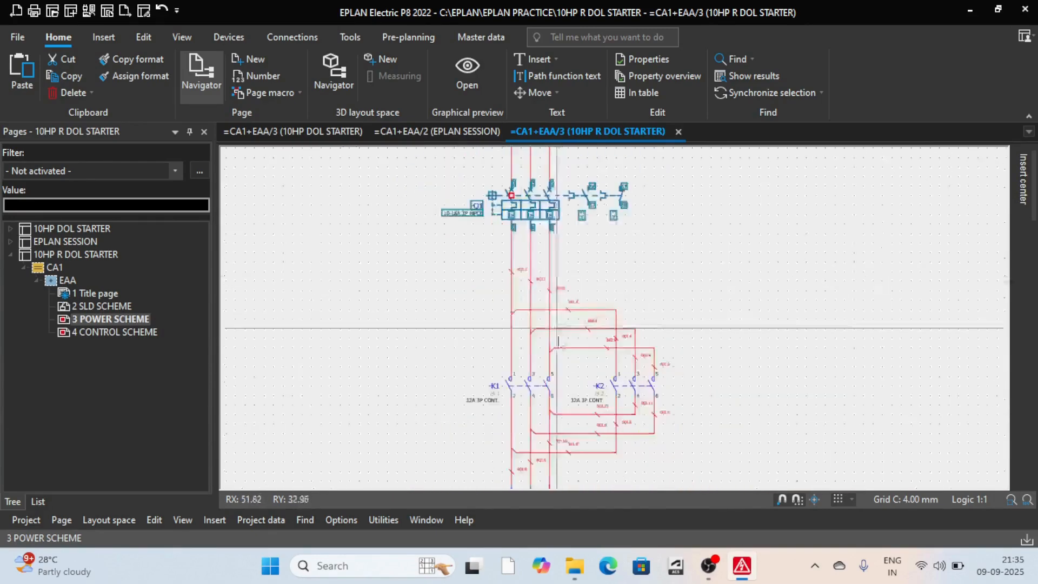
{"action": "scroll", "coordinate": [540, 313], "scroll_direction": "up", "scroll_amount": 2}
{"action": "scroll", "coordinate": [541, 313], "scroll_direction": "down", "scroll_amount": 2}
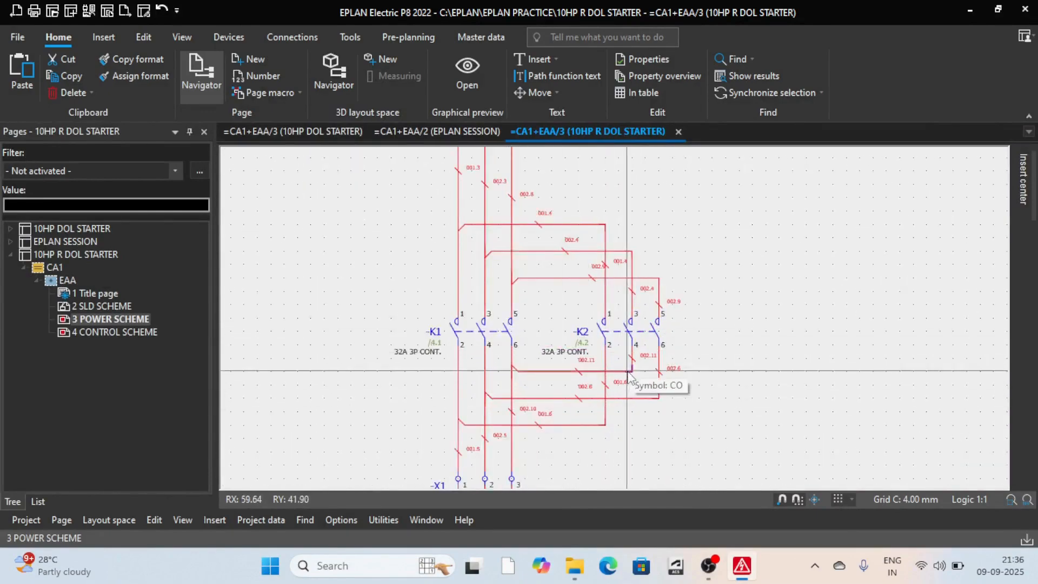
- Compare the wire numbers on the branches linking the K1 and K2 phases with those on the lines below Q1
{"action": "scroll", "coordinate": [579, 262], "scroll_direction": "up", "scroll_amount": 1}
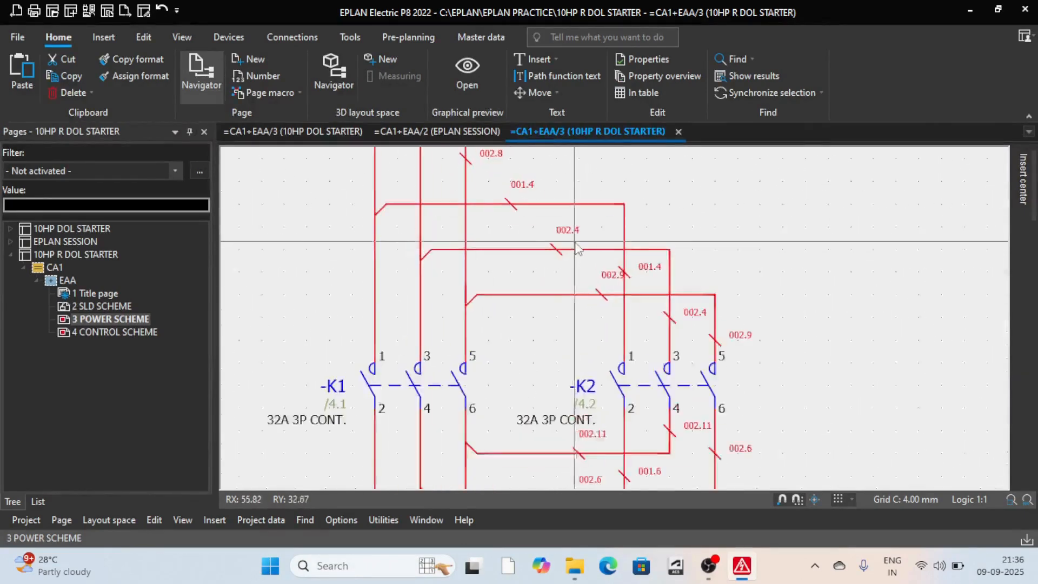
{"action": "scroll", "coordinate": [594, 281], "scroll_direction": "up", "scroll_amount": 3}
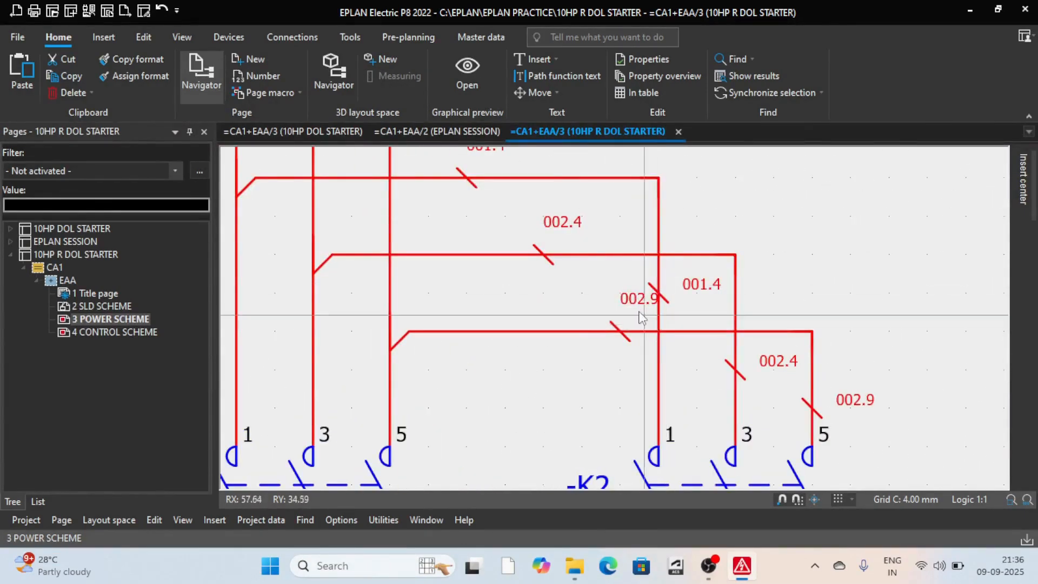
{"action": "scroll", "coordinate": [573, 254], "scroll_direction": "down", "scroll_amount": 3}
{"action": "scroll", "coordinate": [533, 199], "scroll_direction": "up", "scroll_amount": 3}
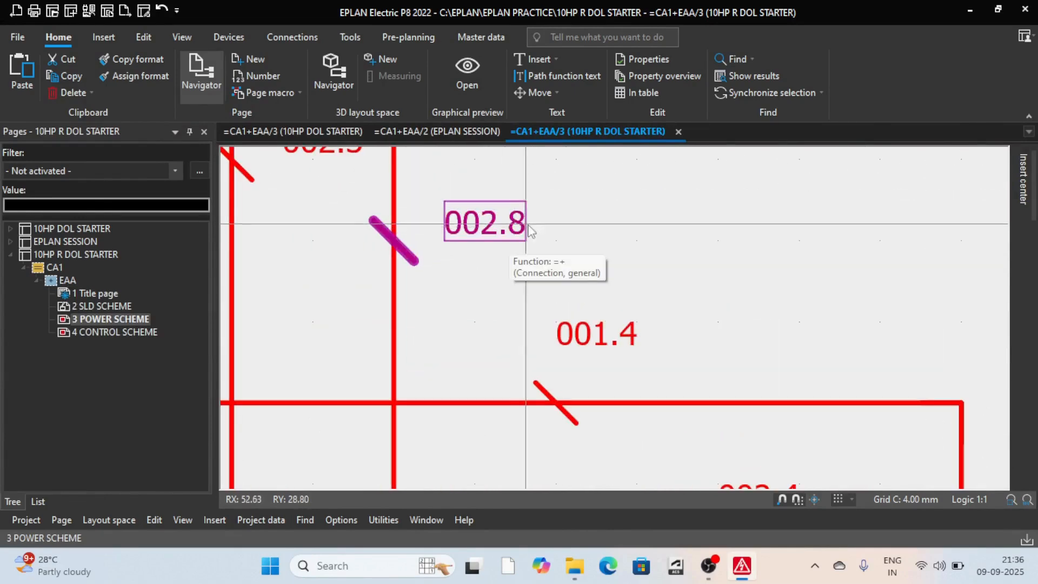
{"action": "scroll", "coordinate": [562, 346], "scroll_direction": "down", "scroll_amount": 3}
{"action": "scroll", "coordinate": [551, 296], "scroll_direction": "up", "scroll_amount": 3}
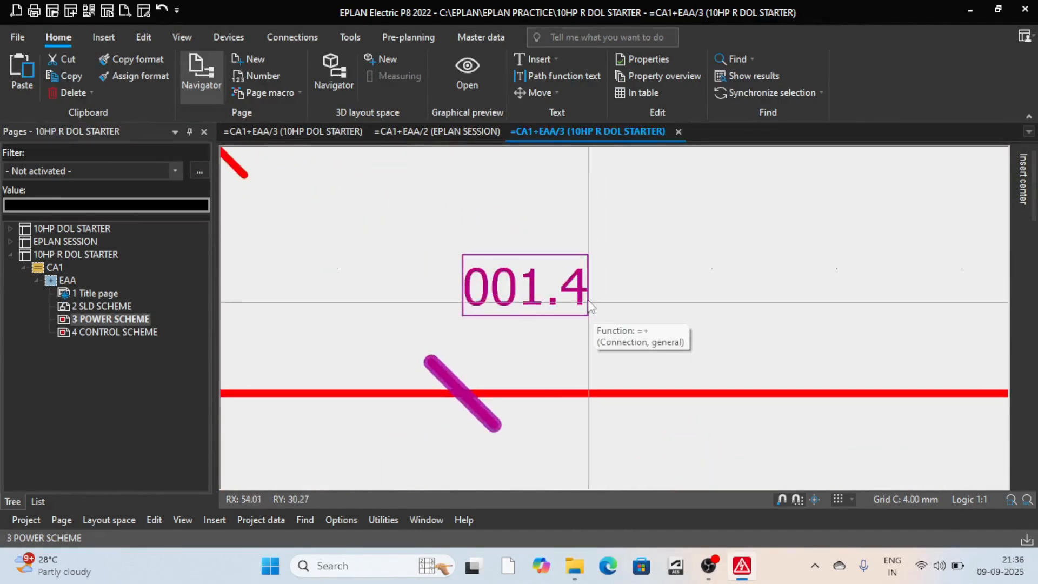
{"action": "scroll", "coordinate": [551, 296], "scroll_direction": "down", "scroll_amount": 4}
{"action": "scroll", "coordinate": [645, 362], "scroll_direction": "up", "scroll_amount": 2}
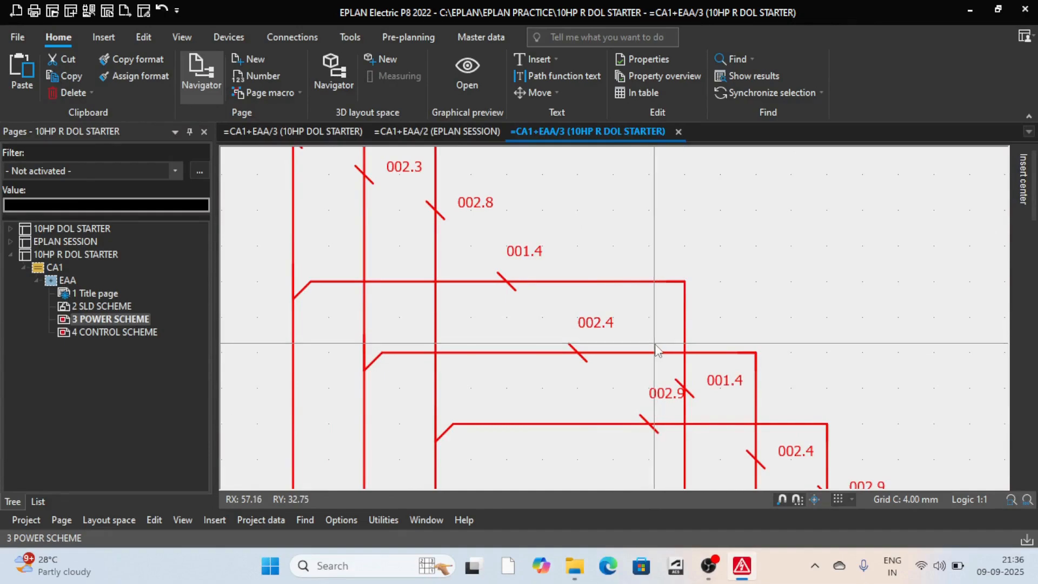
{"action": "scroll", "coordinate": [659, 351], "scroll_direction": "down", "scroll_amount": 2}
{"action": "scroll", "coordinate": [651, 358], "scroll_direction": "up", "scroll_amount": 2}
{"action": "scroll", "coordinate": [641, 365], "scroll_direction": "down", "scroll_amount": 2}
{"action": "scroll", "coordinate": [638, 368], "scroll_direction": "down", "scroll_amount": 4}
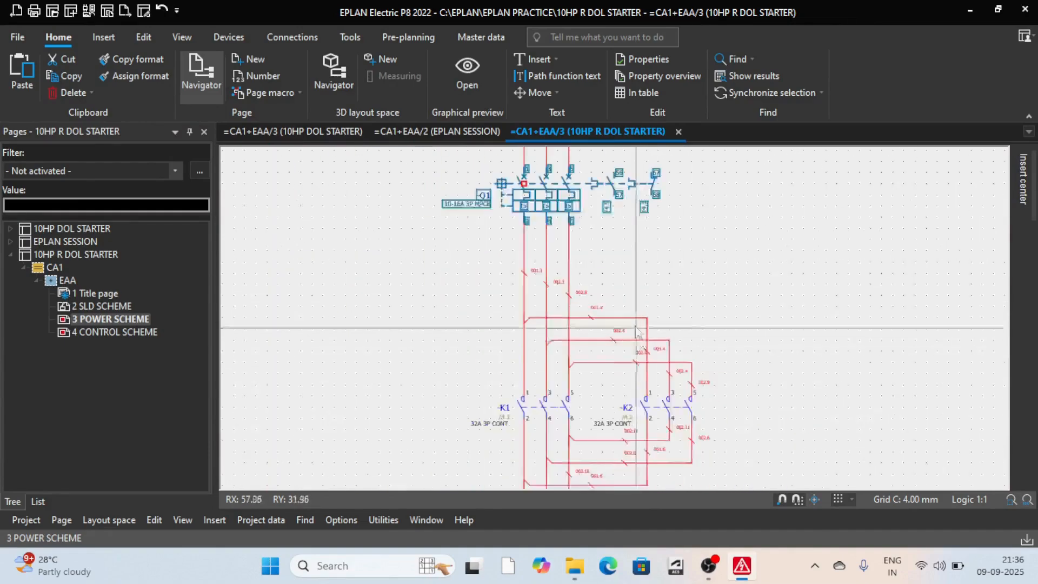
{"action": "scroll", "coordinate": [560, 351], "scroll_direction": "up", "scroll_amount": 2}
{"action": "scroll", "coordinate": [560, 351], "scroll_direction": "down", "scroll_amount": 2}
- Review the wire numbers on the incoming supply lines and across the whole power scheme page
{"action": "scroll", "coordinate": [541, 281], "scroll_direction": "down", "scroll_amount": 1}
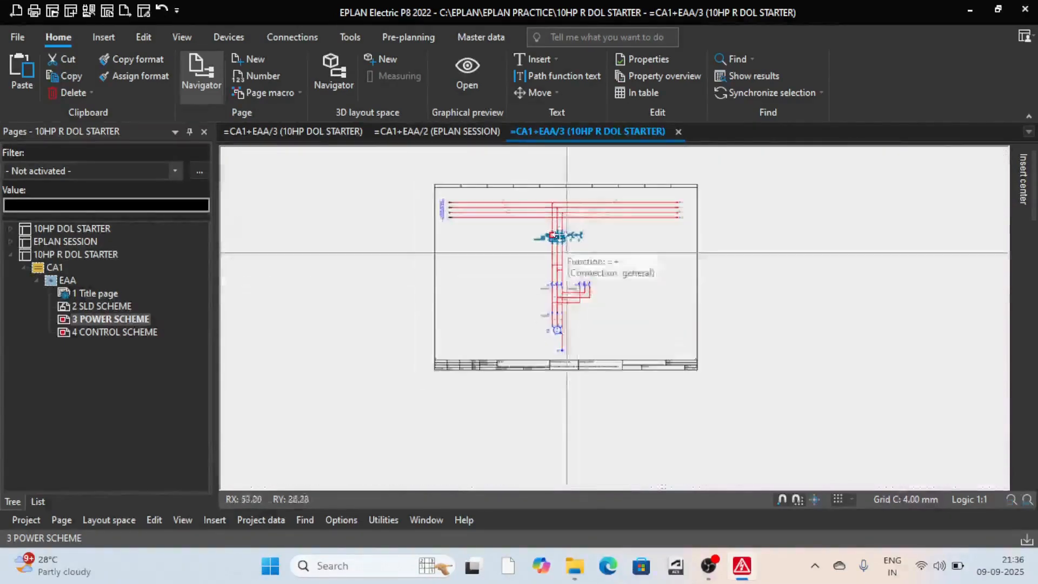
{"action": "scroll", "coordinate": [546, 208], "scroll_direction": "up", "scroll_amount": 3}
{"action": "scroll", "coordinate": [519, 243], "scroll_direction": "up", "scroll_amount": 2}
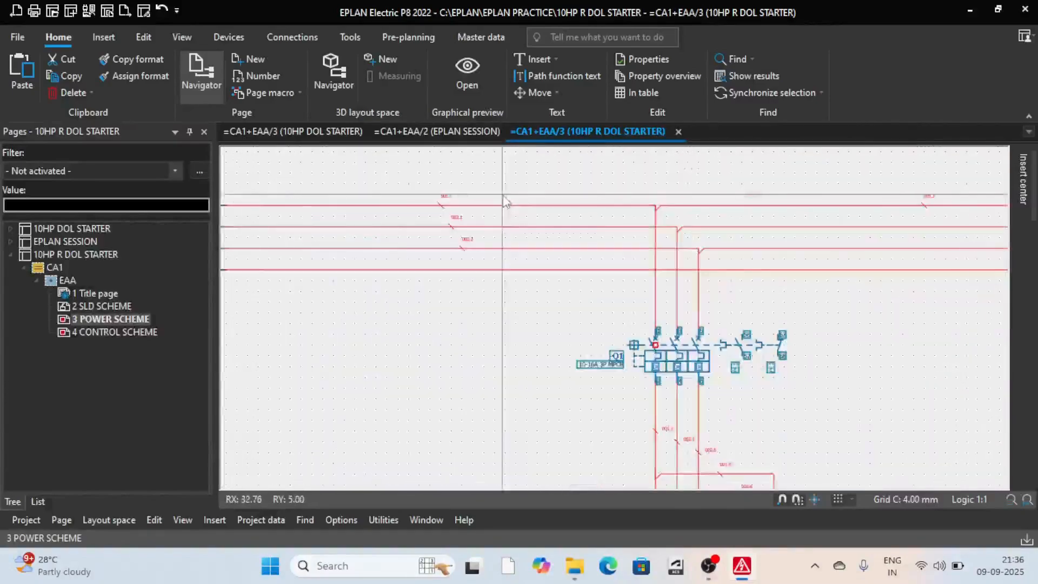
{"action": "scroll", "coordinate": [557, 352], "scroll_direction": "down", "scroll_amount": 3}
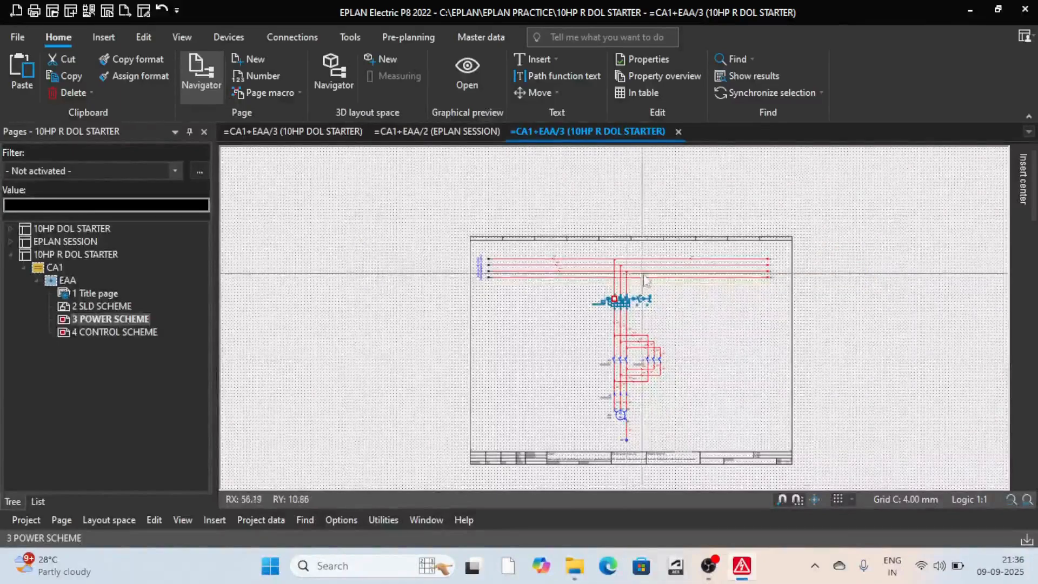
{"action": "scroll", "coordinate": [559, 302], "scroll_direction": "up", "scroll_amount": 3}
{"action": "scroll", "coordinate": [559, 299], "scroll_direction": "down", "scroll_amount": 2}
{"action": "scroll", "coordinate": [573, 333], "scroll_direction": "up", "scroll_amount": 2}
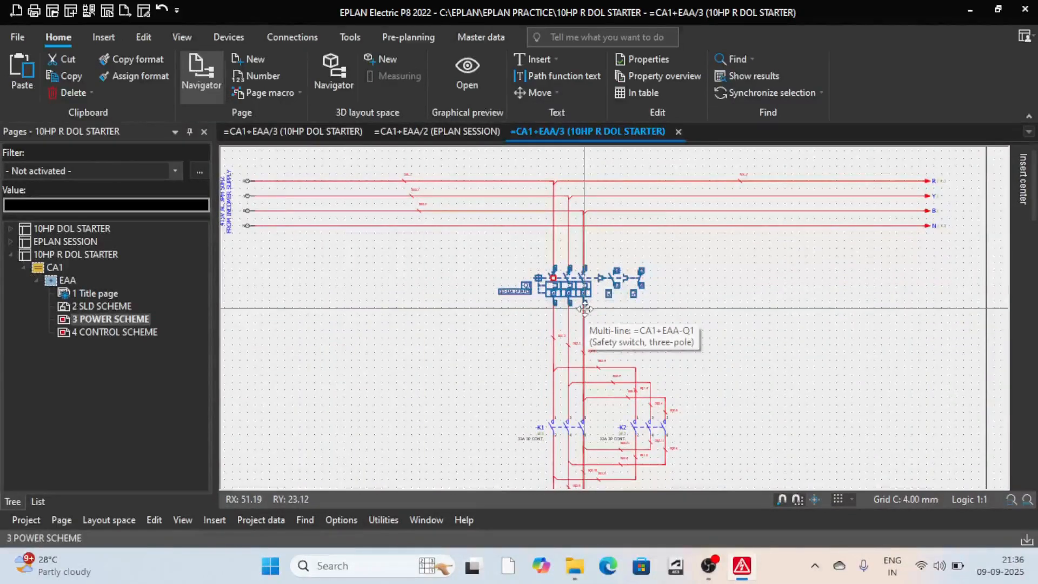
- Delete the connection designations and empty connection definition points using the Potential-oriented with subnumber settings
{"action": "left_click", "coordinate": [260, 521]}
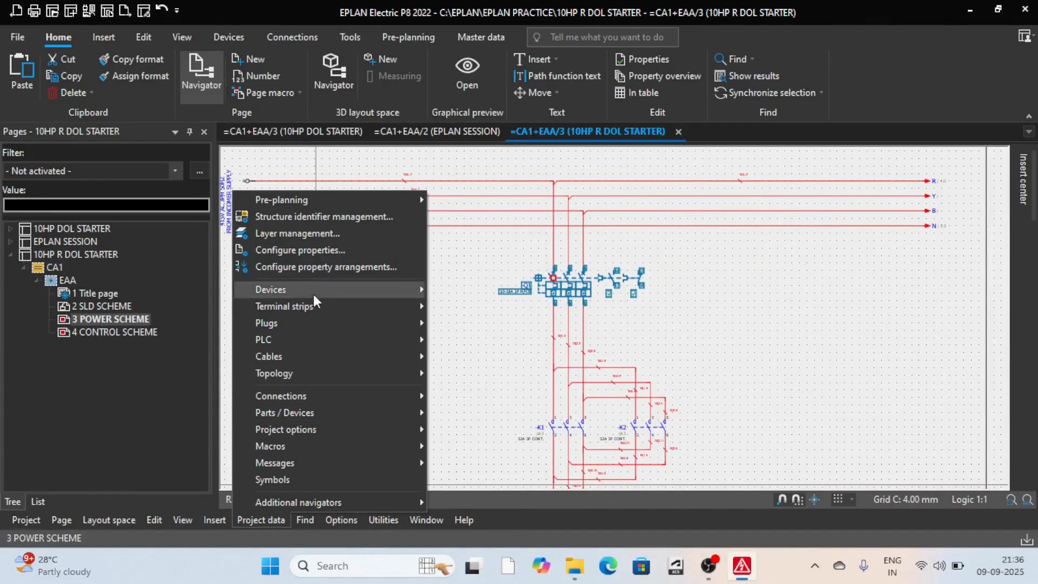
{"action": "mouse_move", "coordinate": [319, 397]}
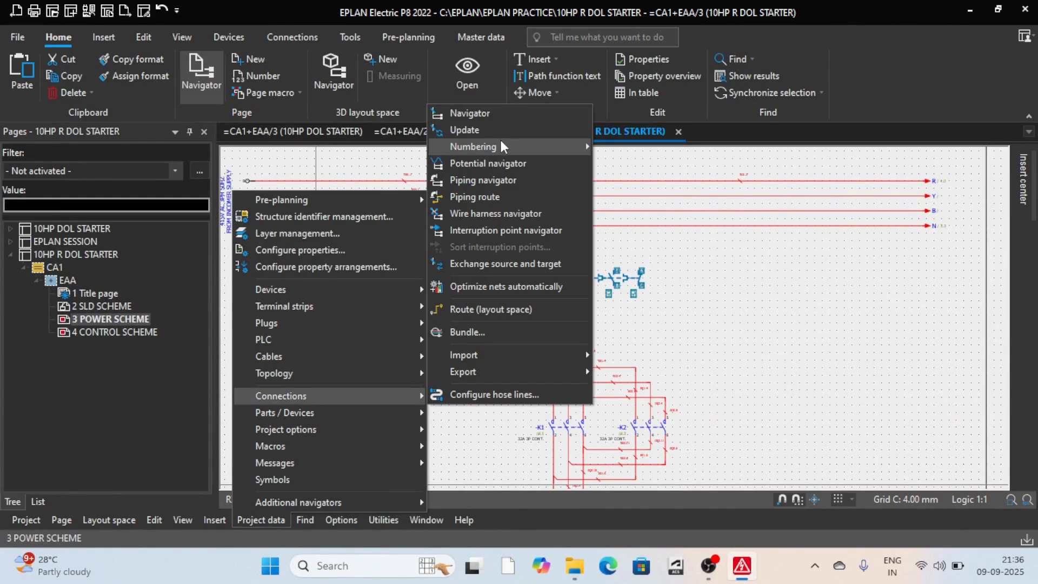
{"action": "mouse_move", "coordinate": [503, 147]}
{"action": "left_click", "coordinate": [631, 197]}
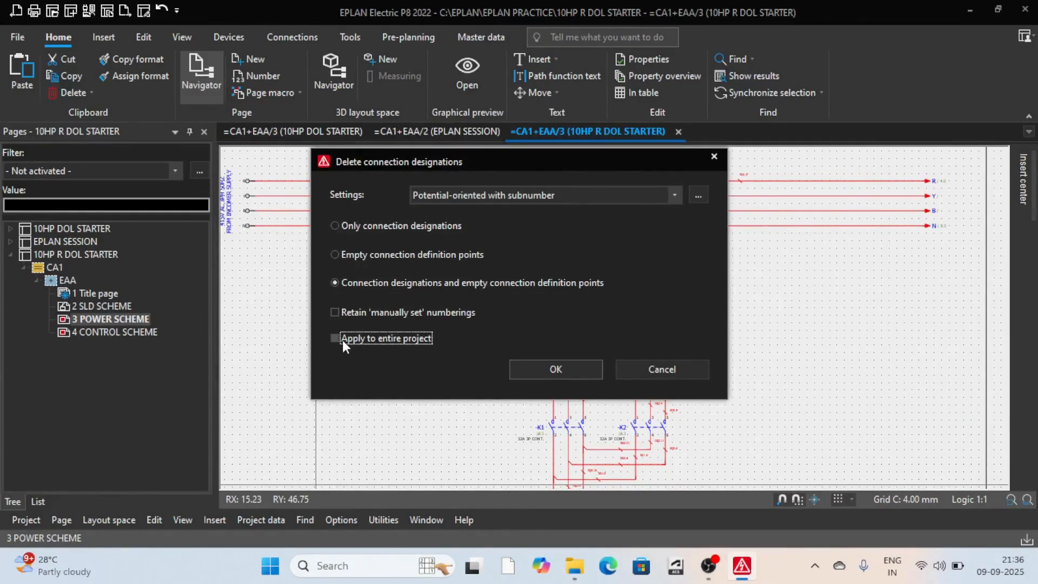
{"action": "left_click", "coordinate": [544, 372]}
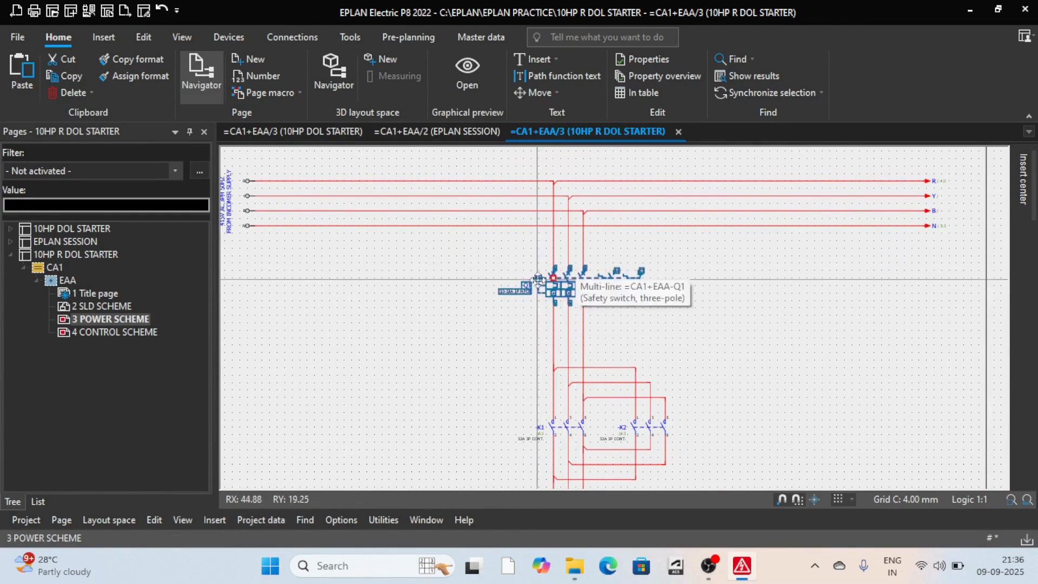
- Select breaker Q1 and open the connection numbering scheme settings for placing connection definition points
{"action": "scroll", "coordinate": [584, 275], "scroll_direction": "up", "scroll_amount": 3}
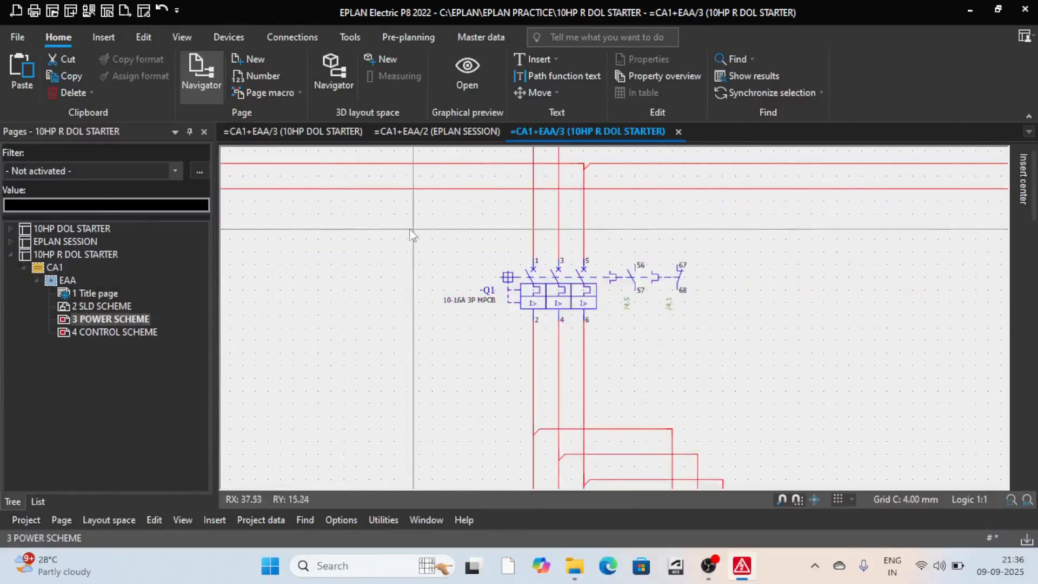
{"action": "left_click_drag", "start_coordinate": [410, 229], "coordinate": [764, 351]}
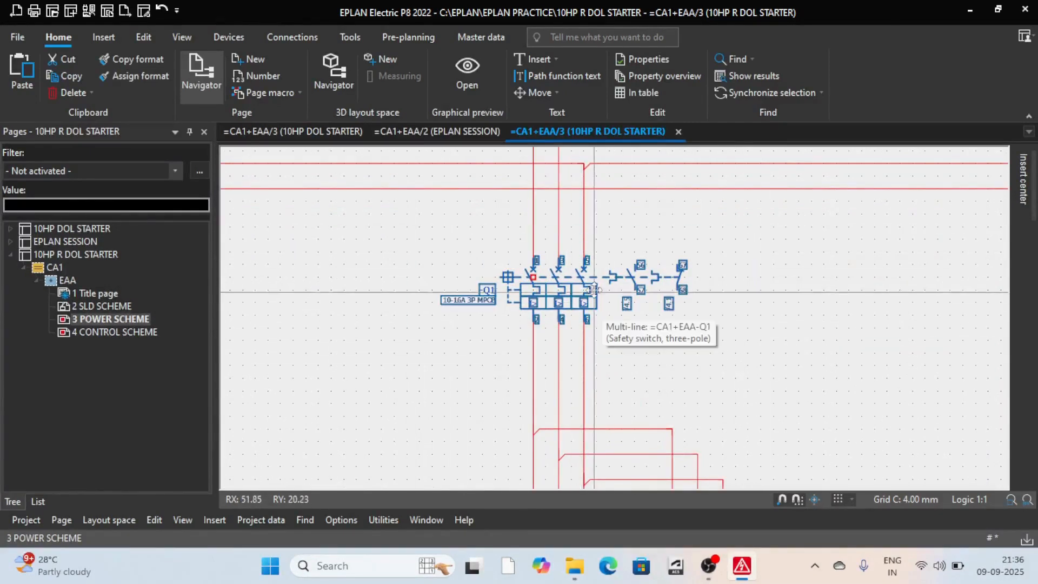
{"action": "left_click", "coordinate": [271, 521]}
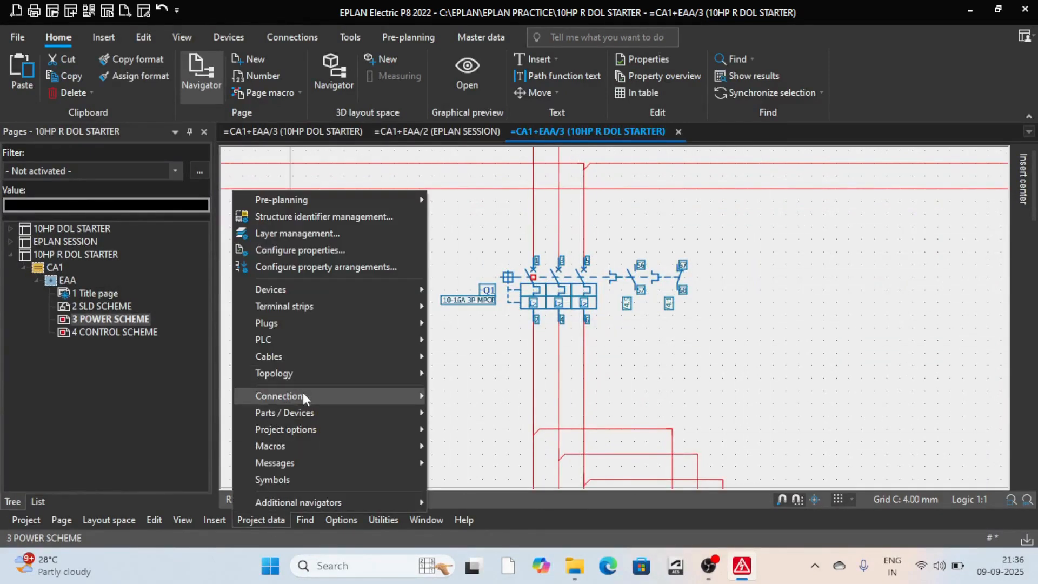
{"action": "mouse_move", "coordinate": [304, 398]}
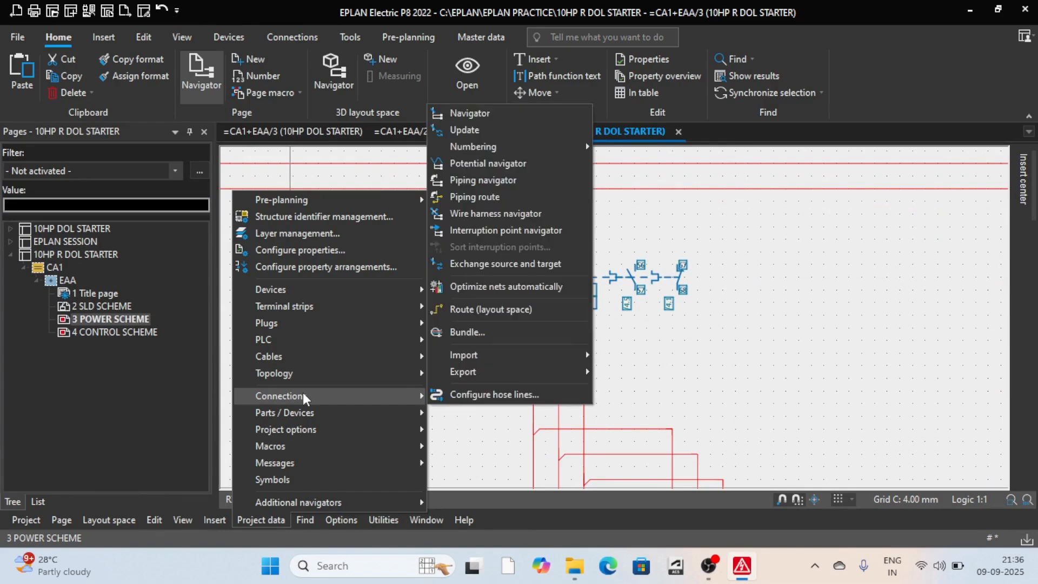
{"action": "mouse_move", "coordinate": [557, 150]}
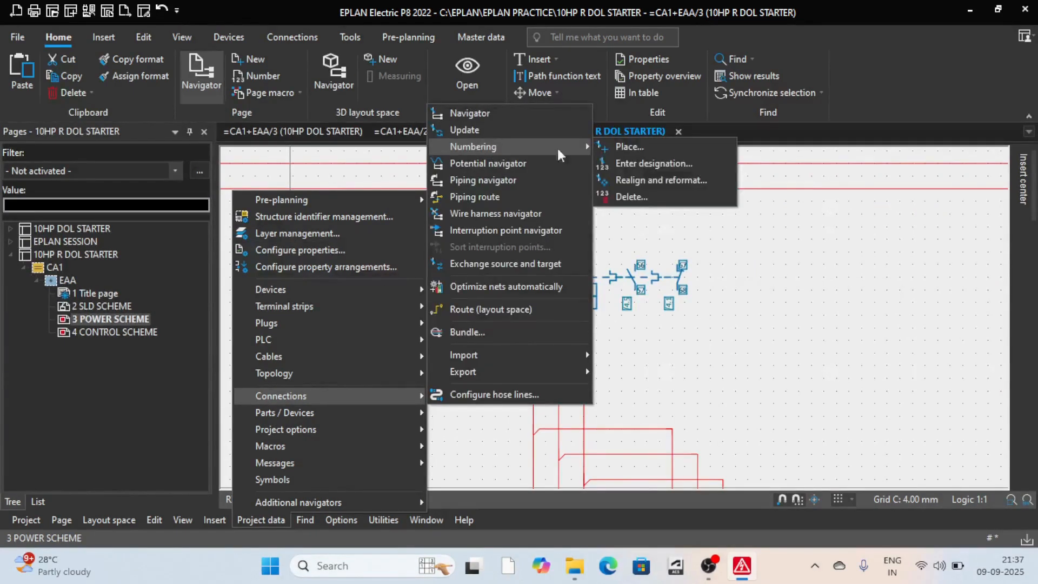
{"action": "left_click", "coordinate": [669, 152]}
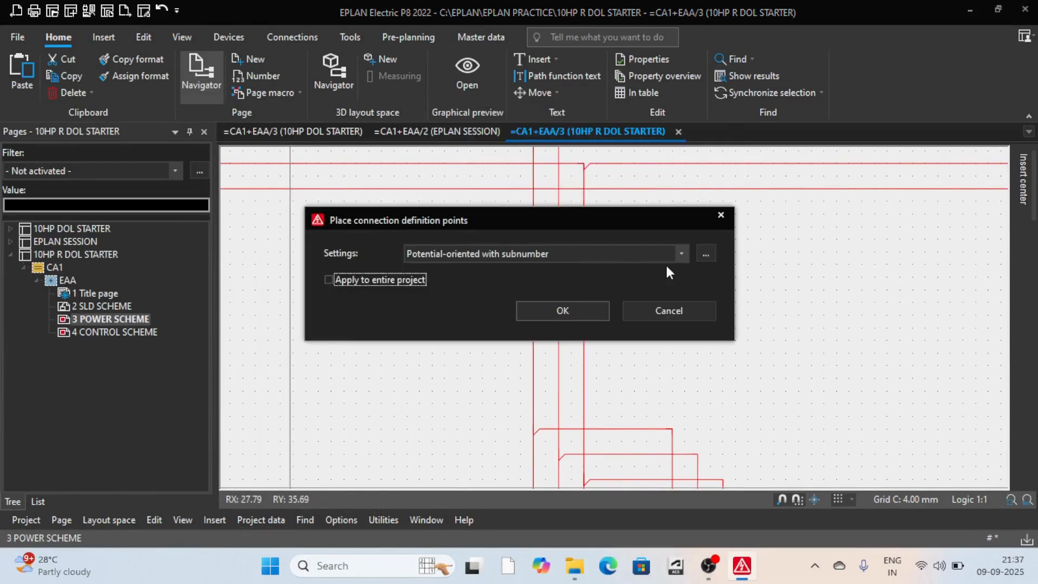
{"action": "left_click", "coordinate": [705, 255]}
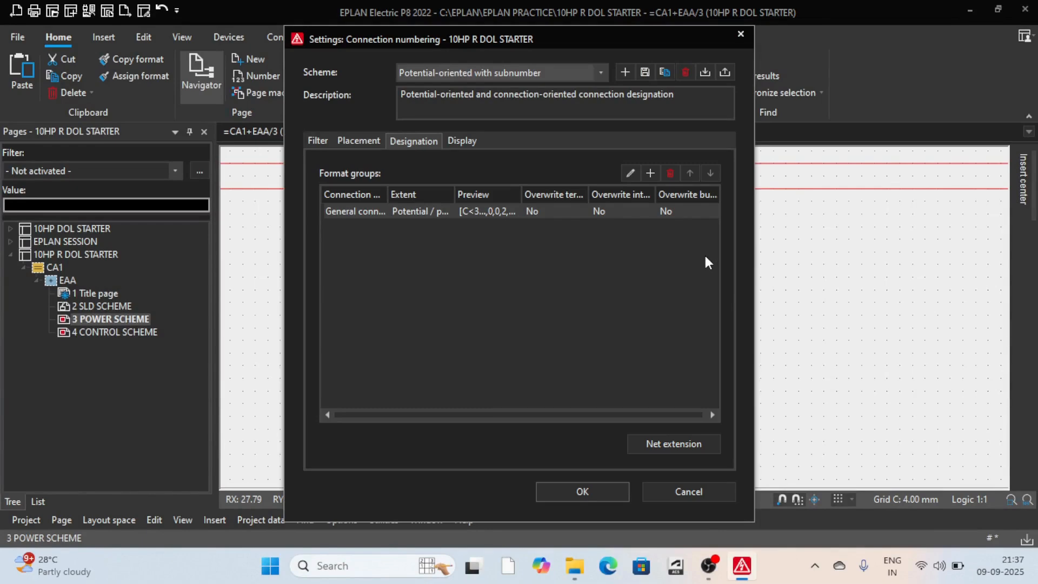
- Create a new connection numbering scheme named New Ferrules
{"action": "left_click", "coordinate": [625, 73]}
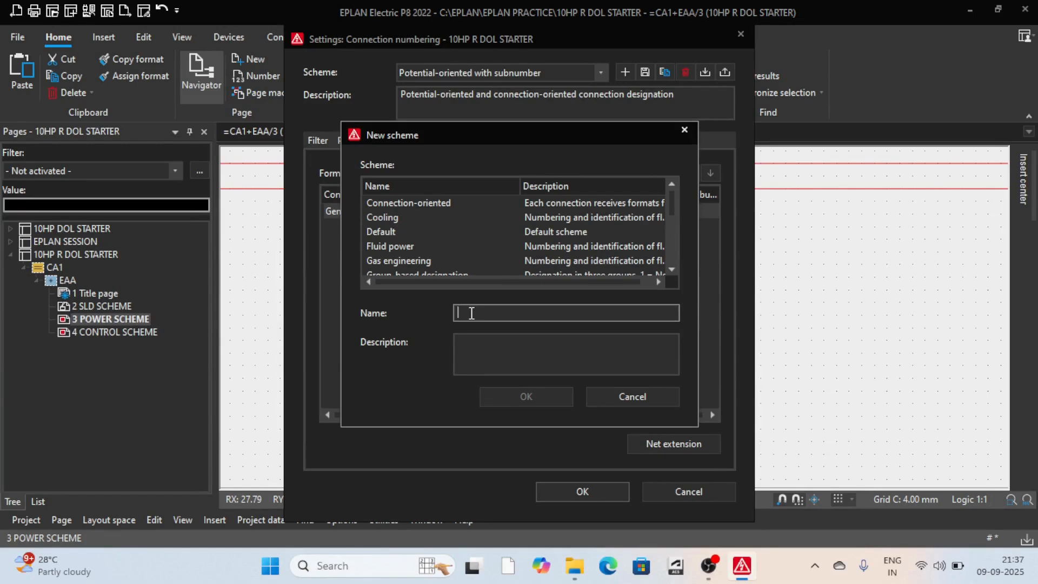
{"action": "type", "text": "New"}
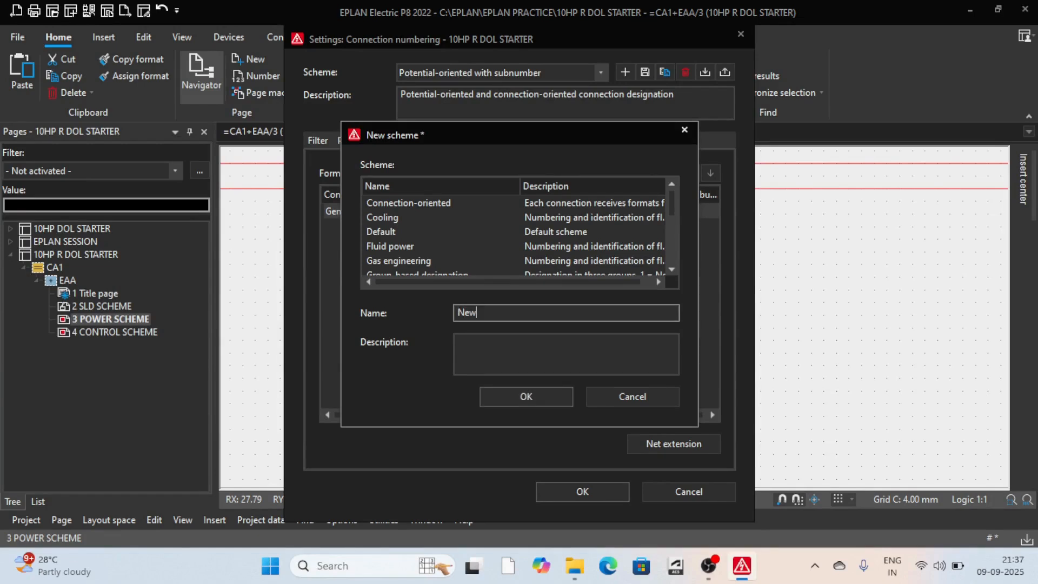
{"action": "type", "text": " Ferrules"}
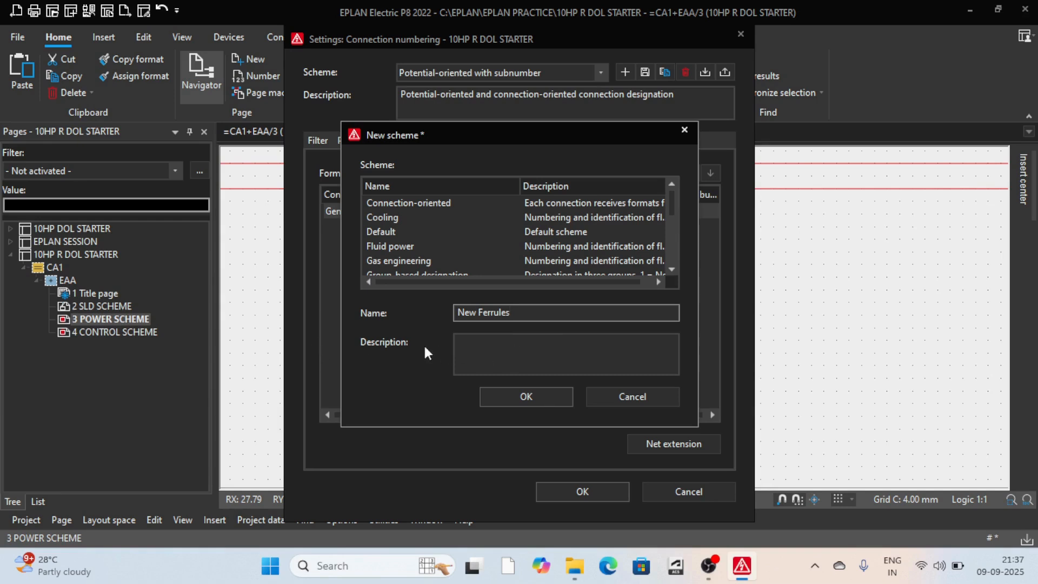
{"action": "left_click", "coordinate": [531, 394]}
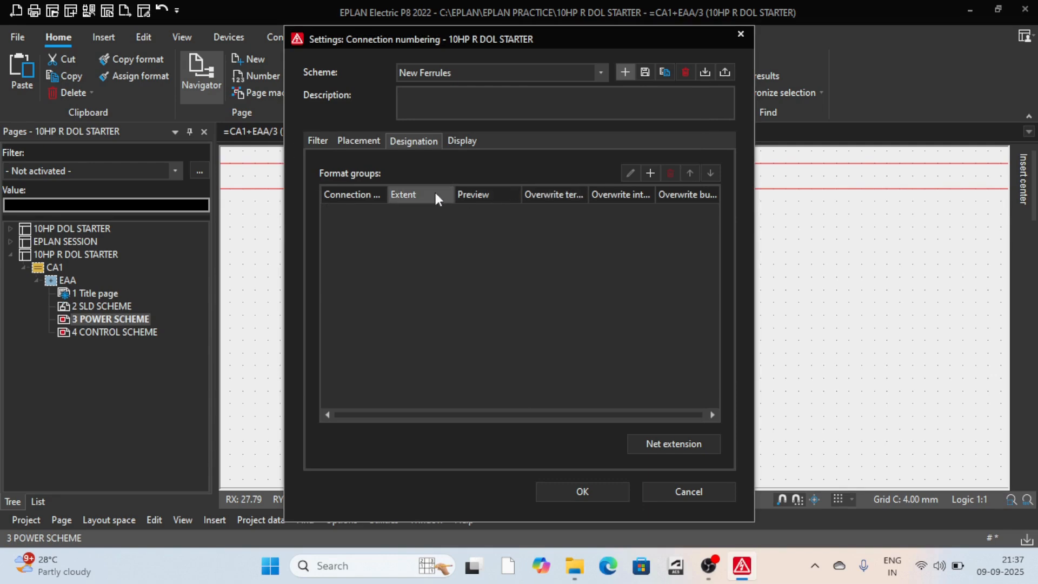
- Add a format group for General connections with extent Net, starting with a Page element taken from the target
{"action": "left_click", "coordinate": [650, 173]}
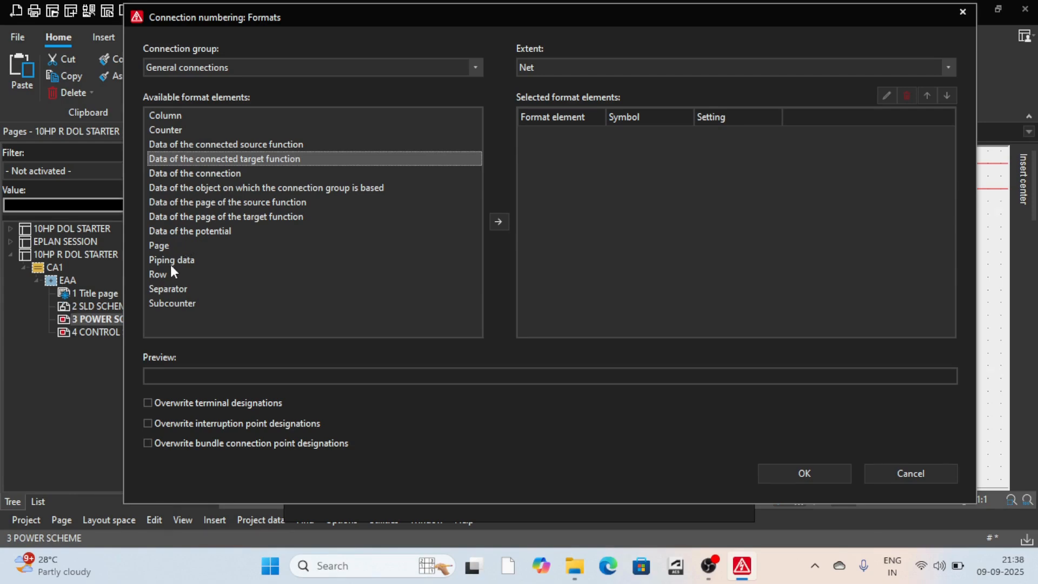
{"action": "left_click", "coordinate": [157, 247]}
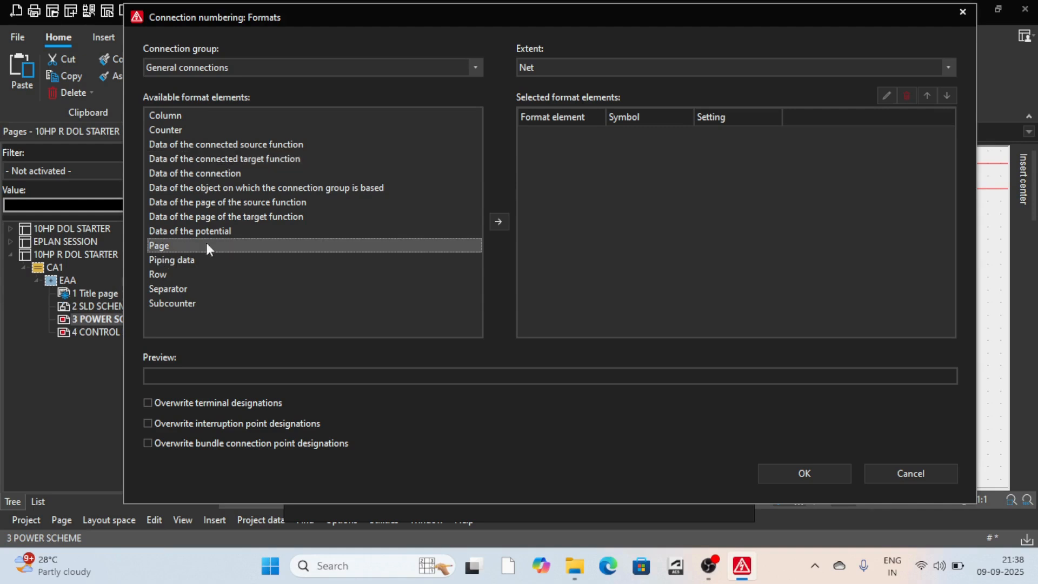
{"action": "left_click", "coordinate": [497, 222]}
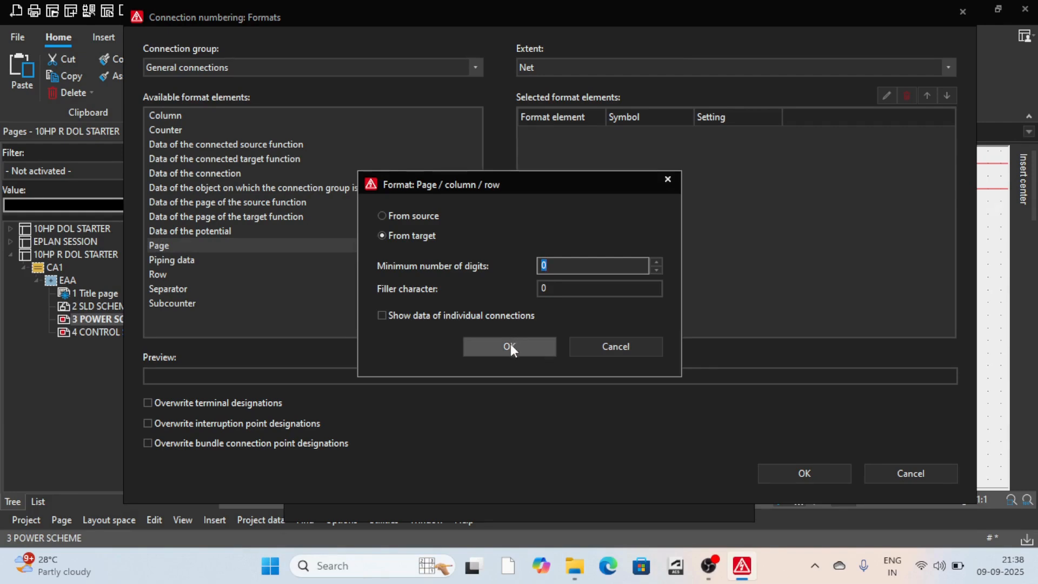
{"action": "left_click", "coordinate": [510, 346]}
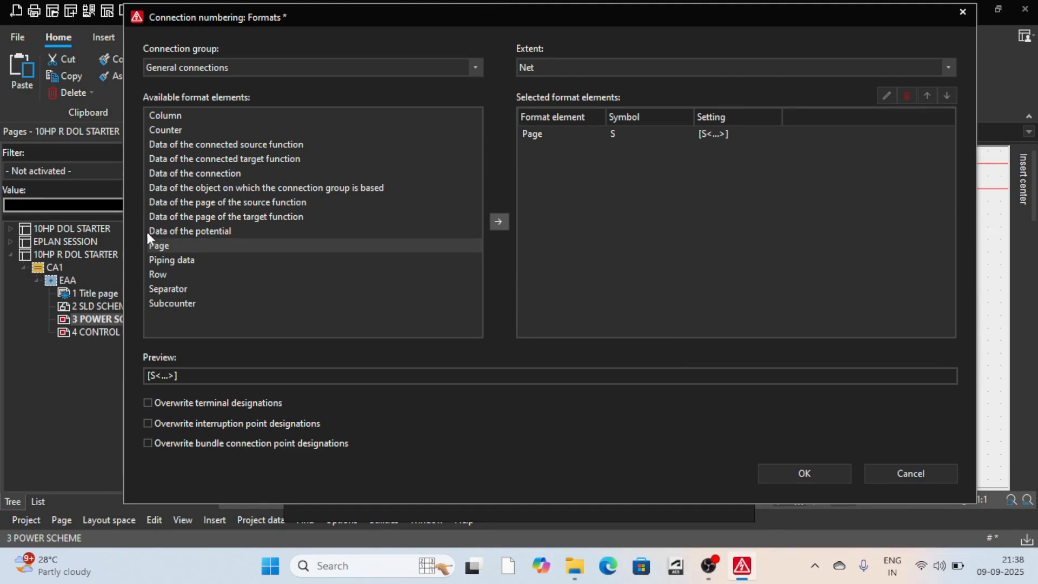
- Add a Separator element with the character ":" after the Page element
{"action": "left_click", "coordinate": [182, 290]}
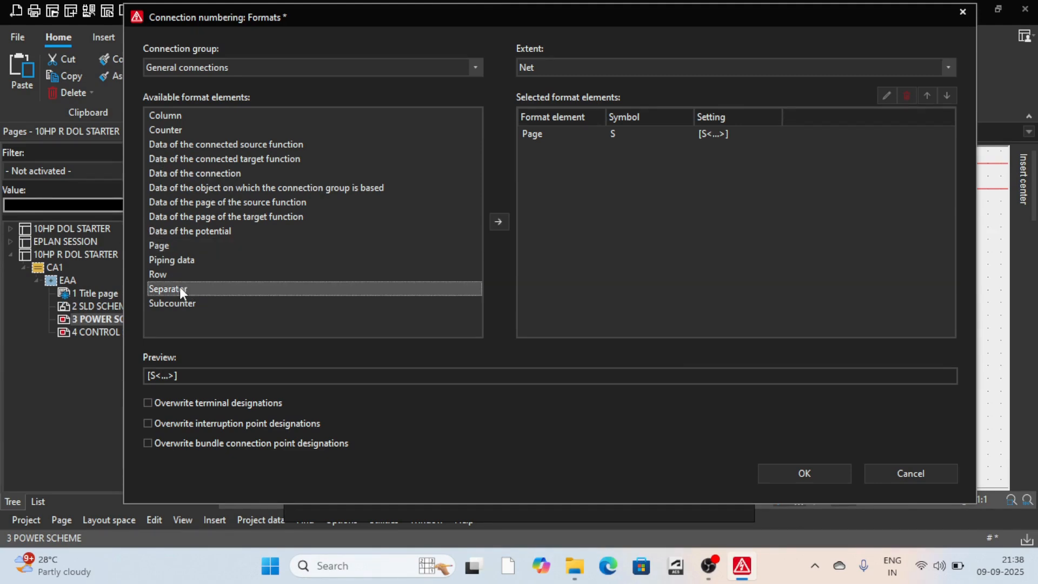
{"action": "left_click", "coordinate": [494, 225]}
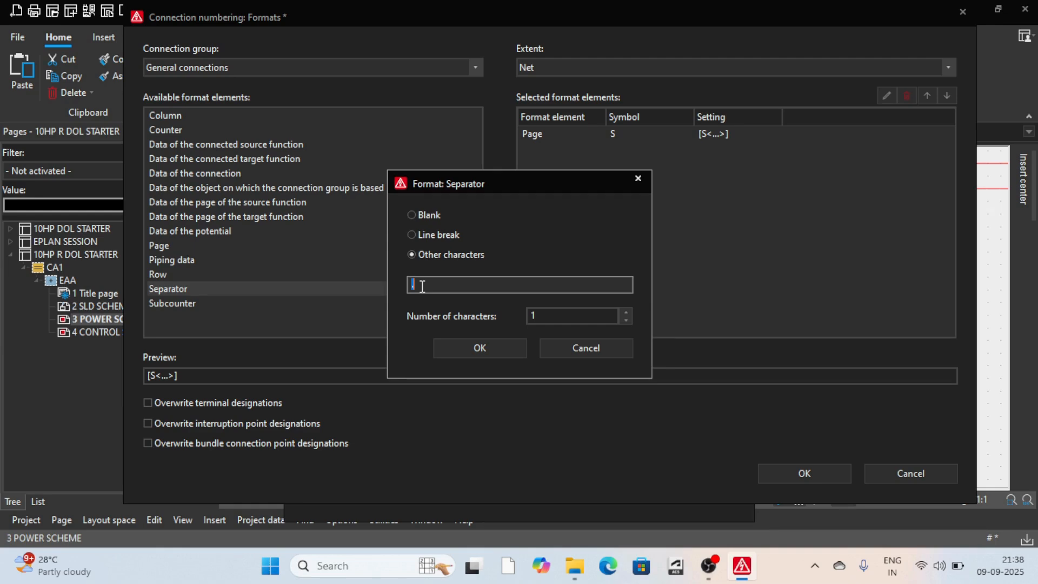
{"action": "key", "text": "BackSpace"}
{"action": "type", "text": ":"}
{"action": "left_click", "coordinate": [498, 348]}
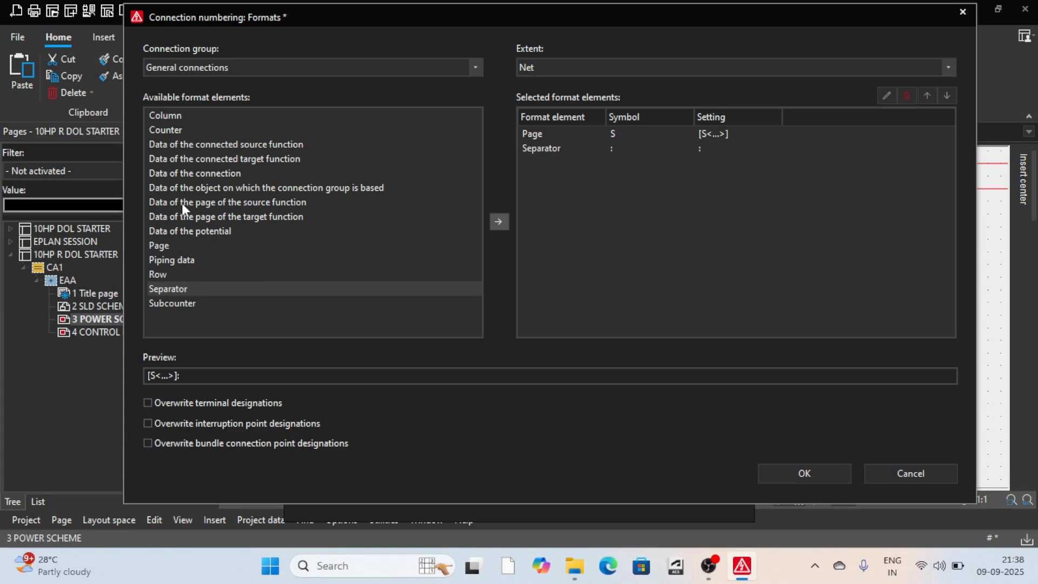
- Add a Column element taken from the target, followed by another ":" separator
{"action": "left_click", "coordinate": [169, 116]}
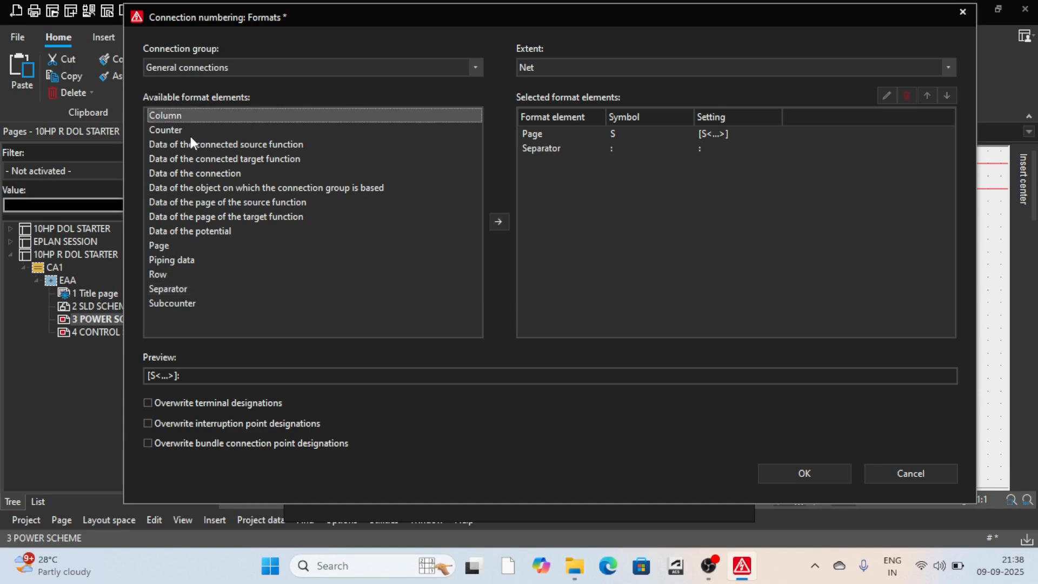
{"action": "left_click", "coordinate": [499, 222]}
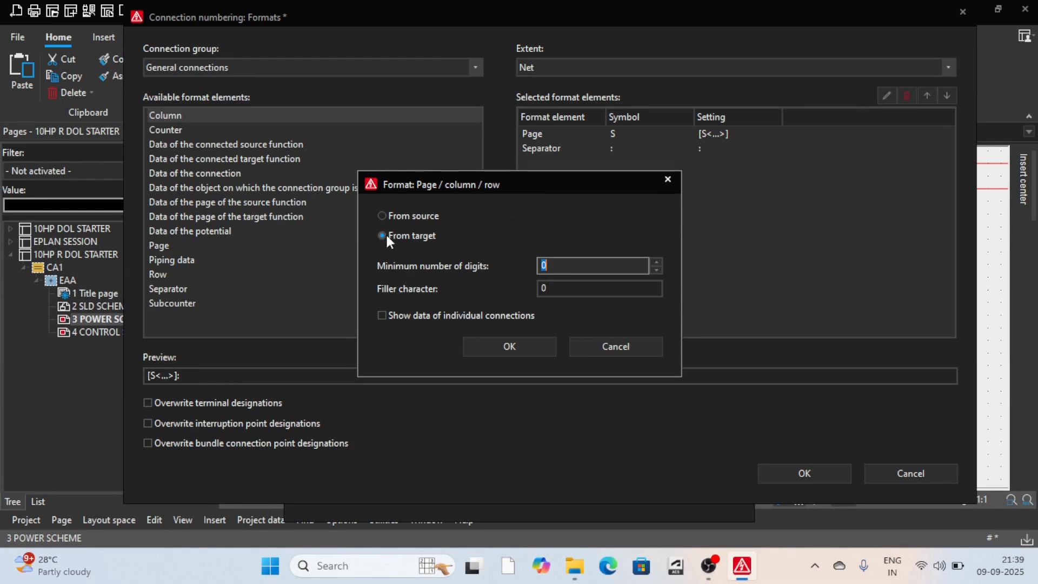
{"action": "left_click", "coordinate": [514, 345]}
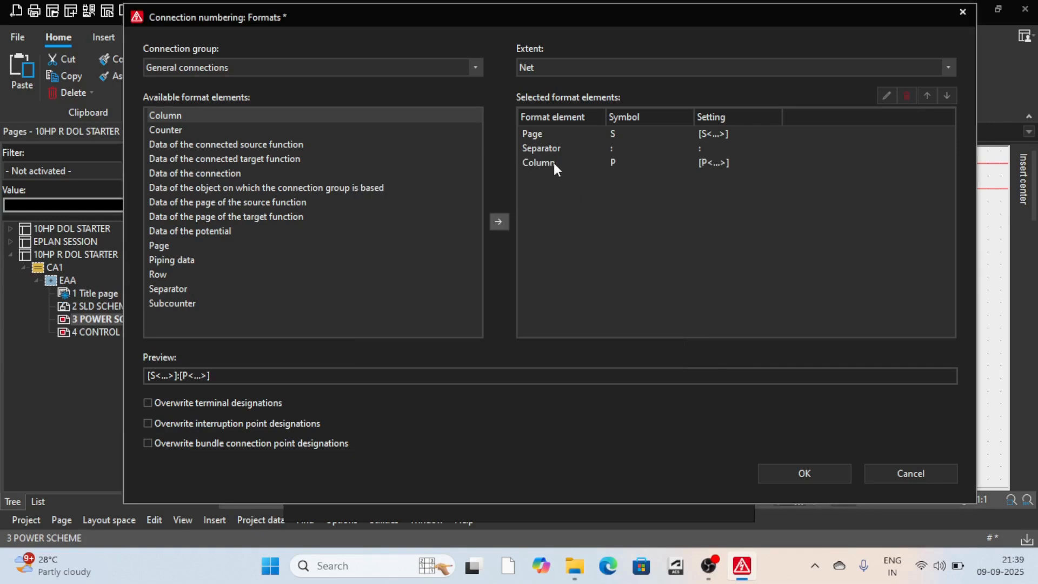
{"action": "left_click", "coordinate": [165, 290]}
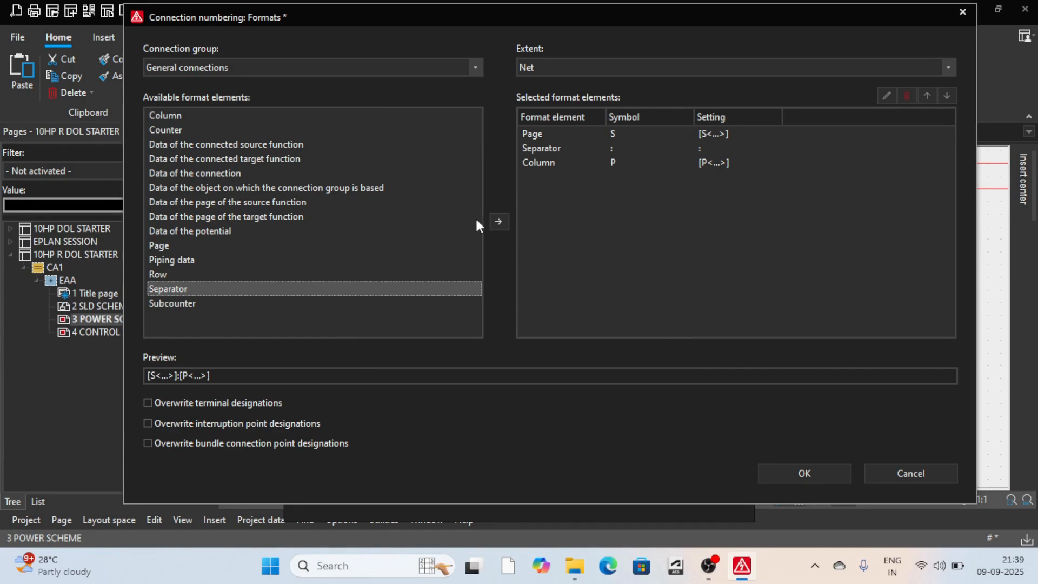
{"action": "left_click", "coordinate": [498, 222]}
{"action": "type", "text": ":"}
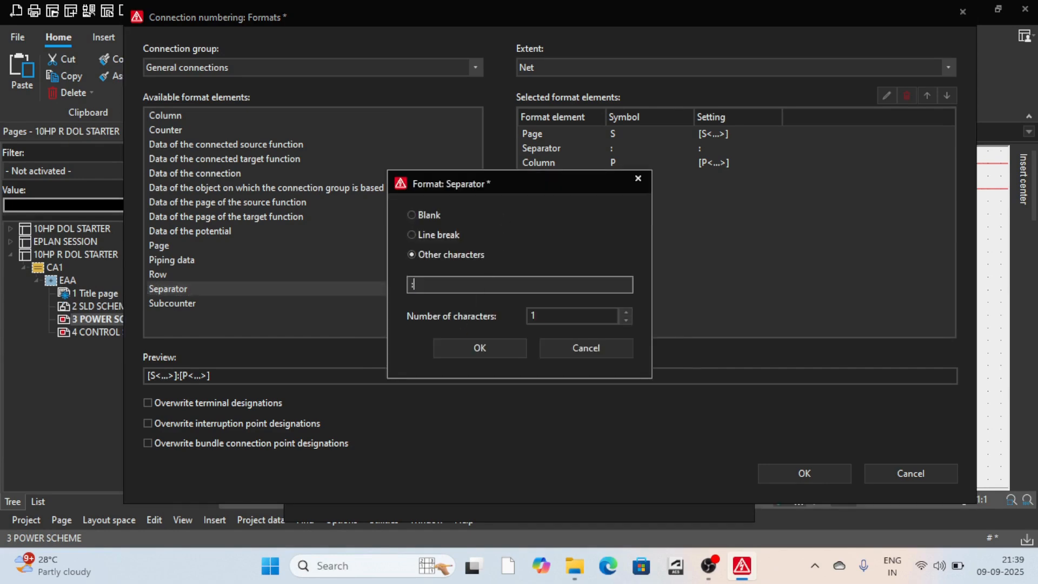
{"action": "left_click", "coordinate": [500, 352]}
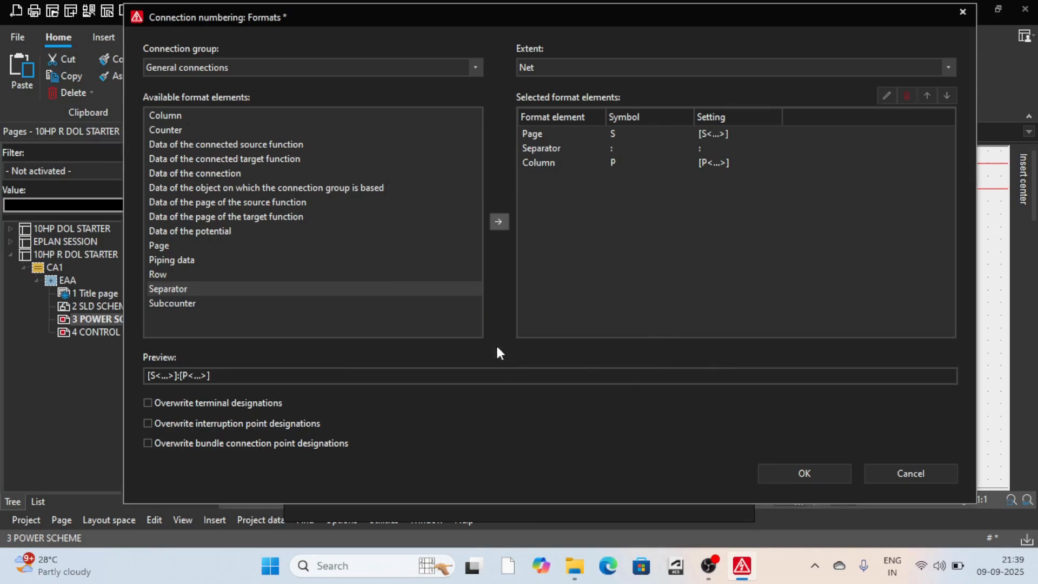
- Append a Counter element with default settings and accept the format group and the New Ferrules scheme settings
{"action": "left_click", "coordinate": [164, 131]}
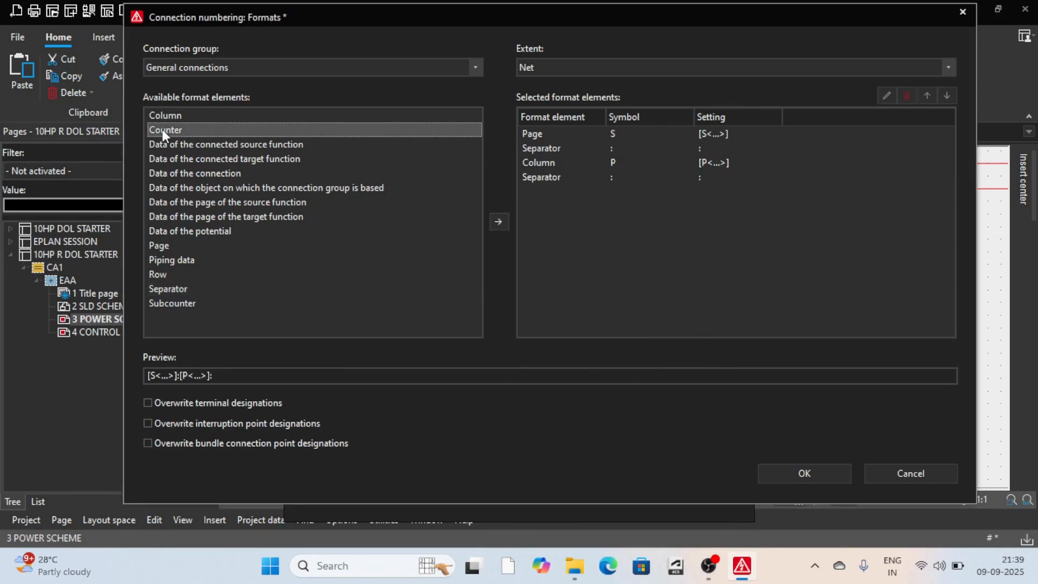
{"action": "left_click", "coordinate": [498, 223]}
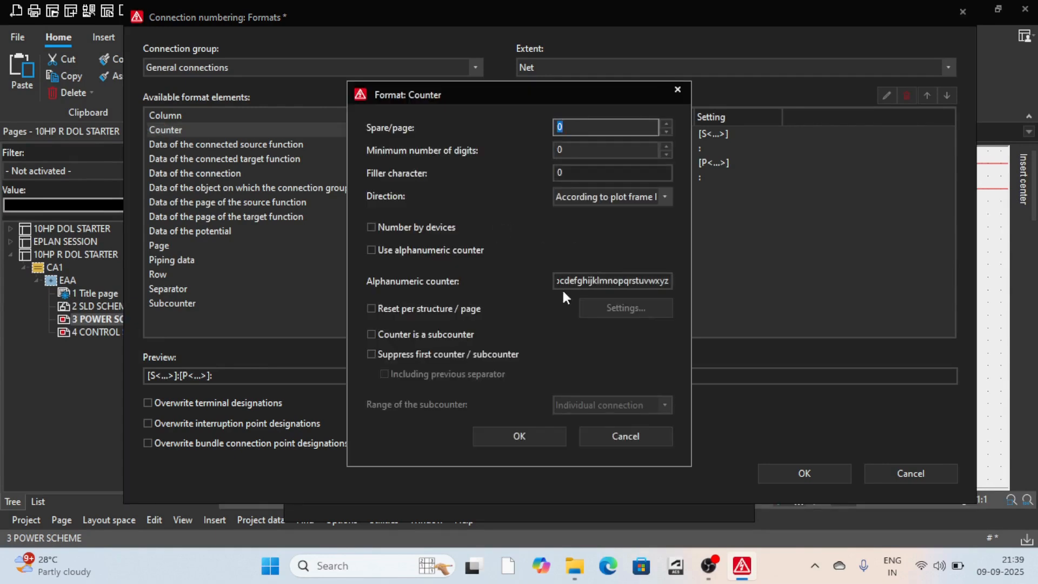
{"action": "left_click", "coordinate": [512, 438]}
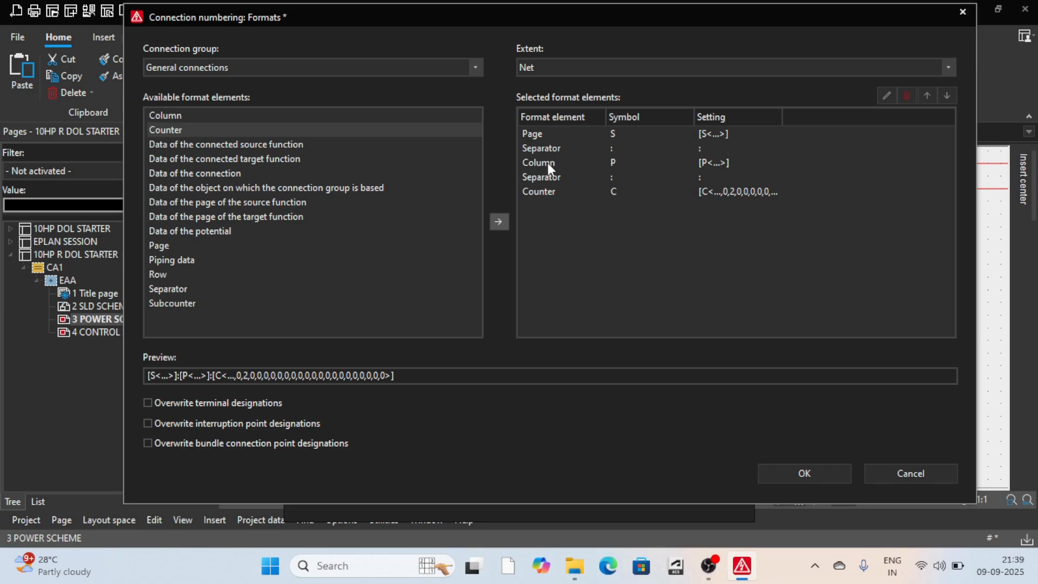
{"action": "left_click", "coordinate": [819, 474]}
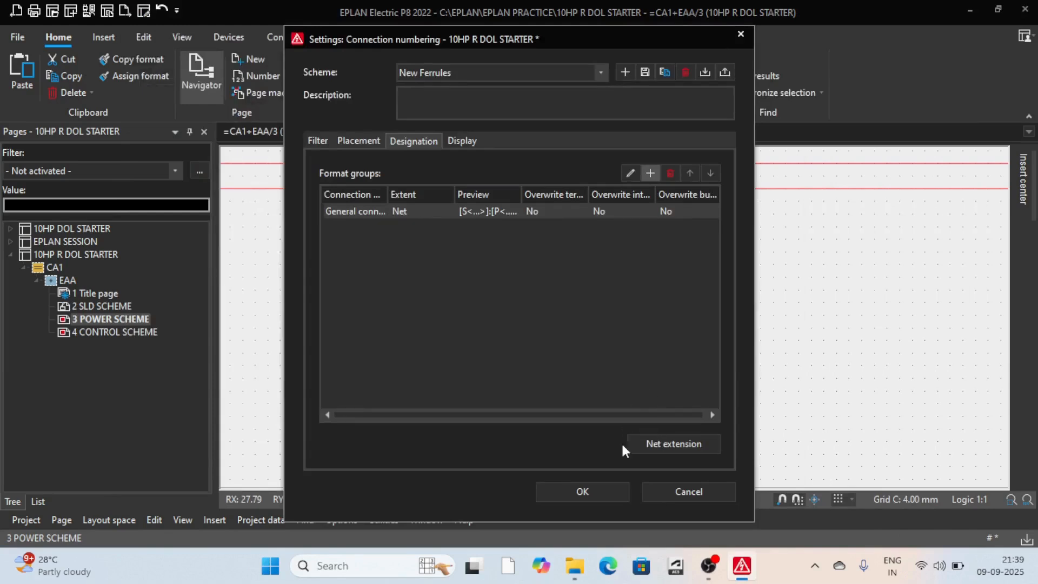
{"action": "left_click", "coordinate": [595, 485]}
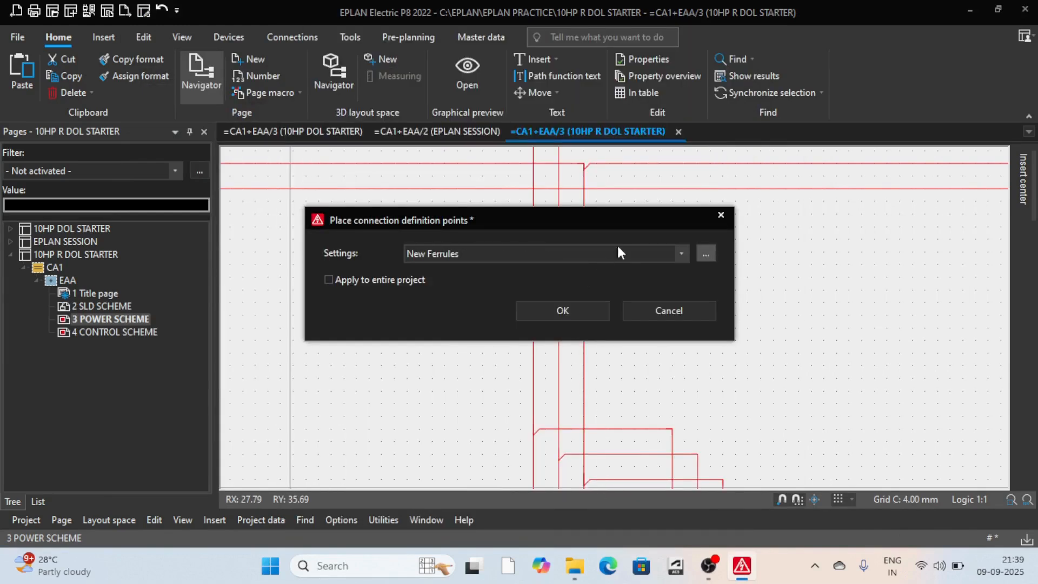
- Place connection definition points across the entire project using the New Ferrules scheme
{"action": "left_click", "coordinate": [332, 278]}
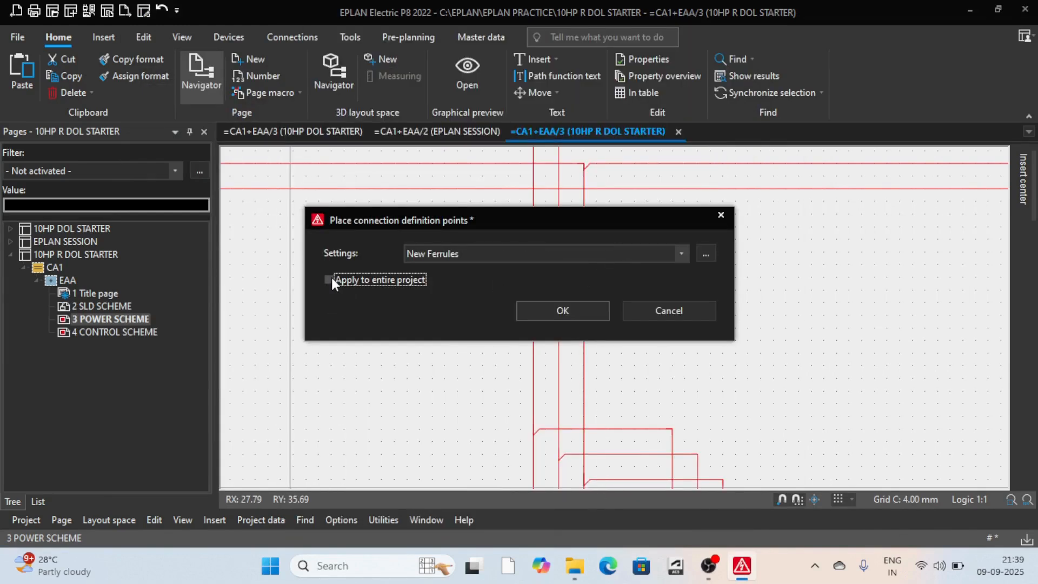
{"action": "left_click", "coordinate": [563, 311]}
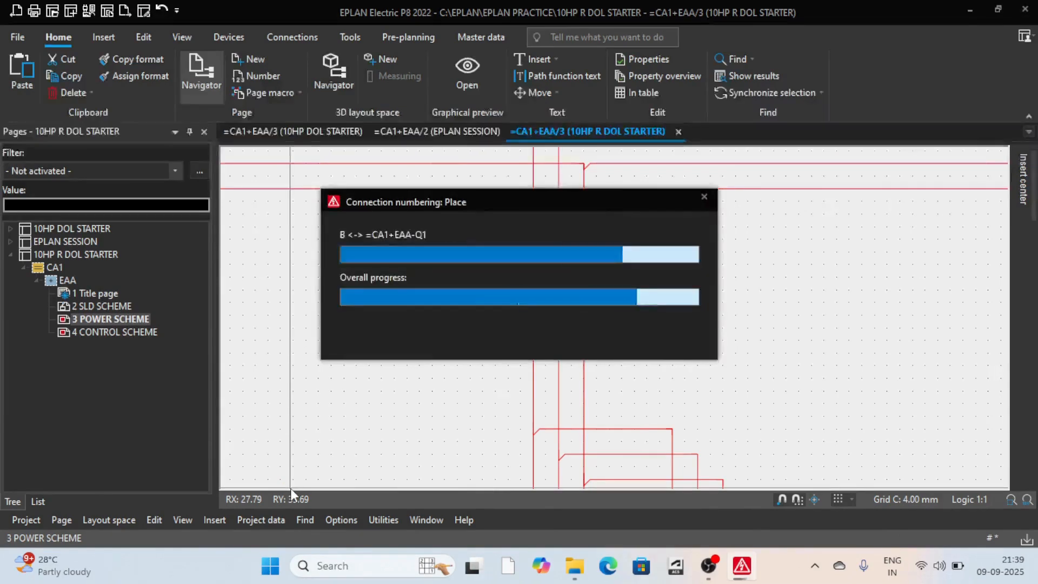
{"action": "scroll", "coordinate": [350, 283], "scroll_direction": "up", "scroll_amount": 6}
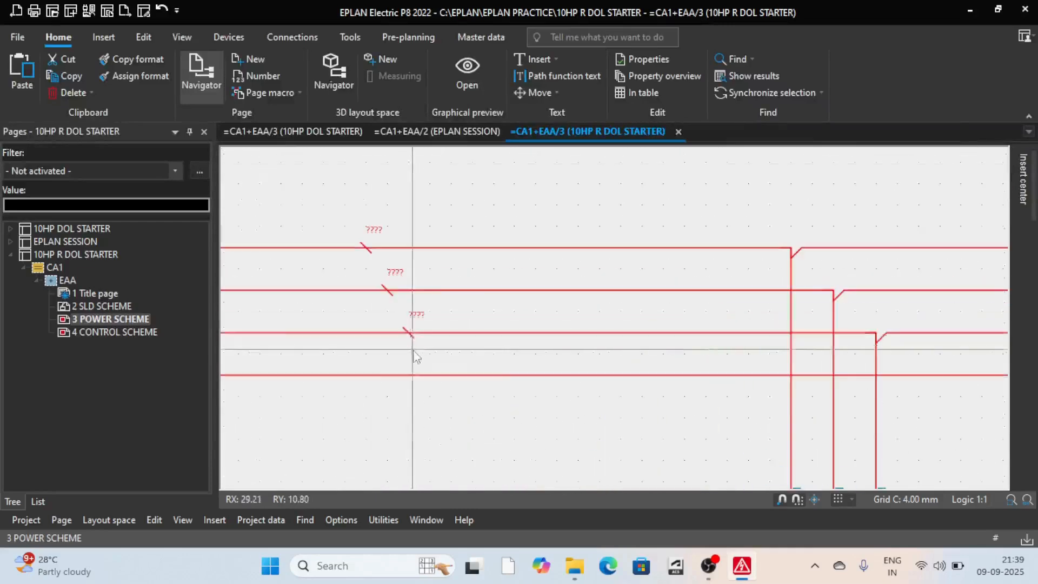
{"action": "scroll", "coordinate": [420, 301], "scroll_direction": "down", "scroll_amount": 3}
- Designate the project's connections with the New Ferrules scheme, start value 1 and increment 1, and accept the previewed designations
{"action": "left_click", "coordinate": [274, 519]}
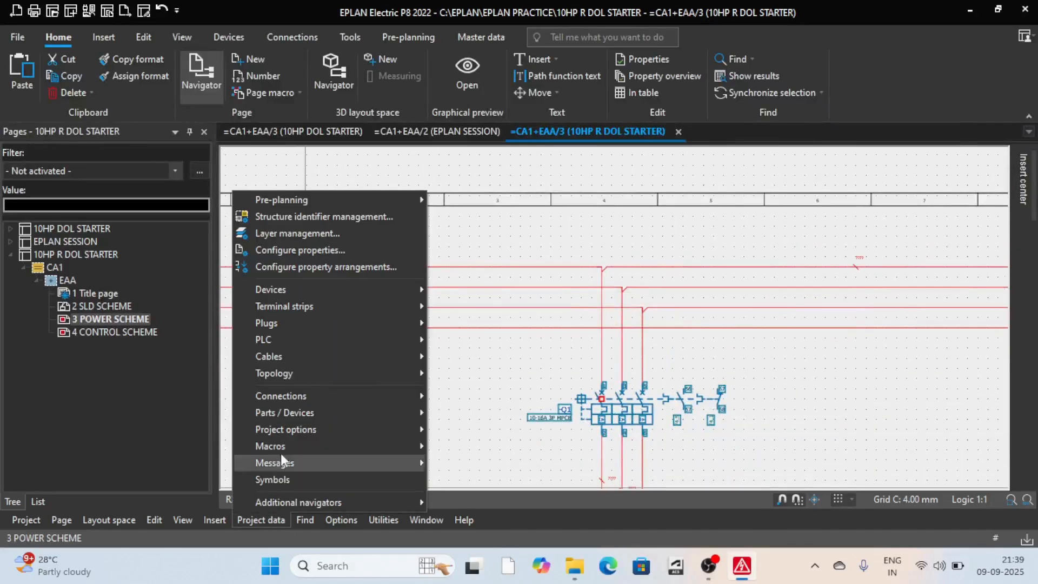
{"action": "mouse_move", "coordinate": [302, 400]}
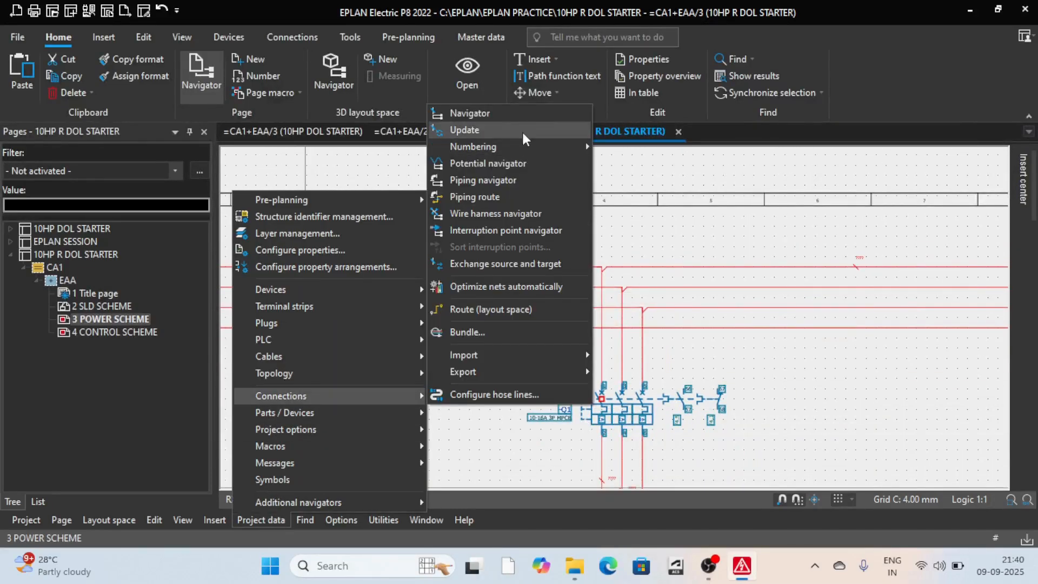
{"action": "mouse_move", "coordinate": [513, 147]}
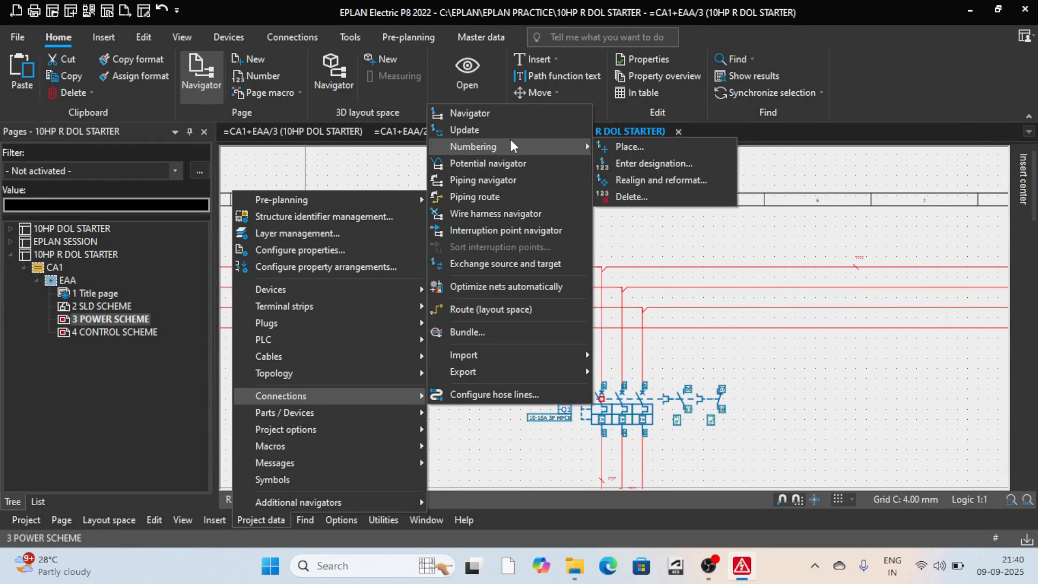
{"action": "left_click", "coordinate": [642, 165]}
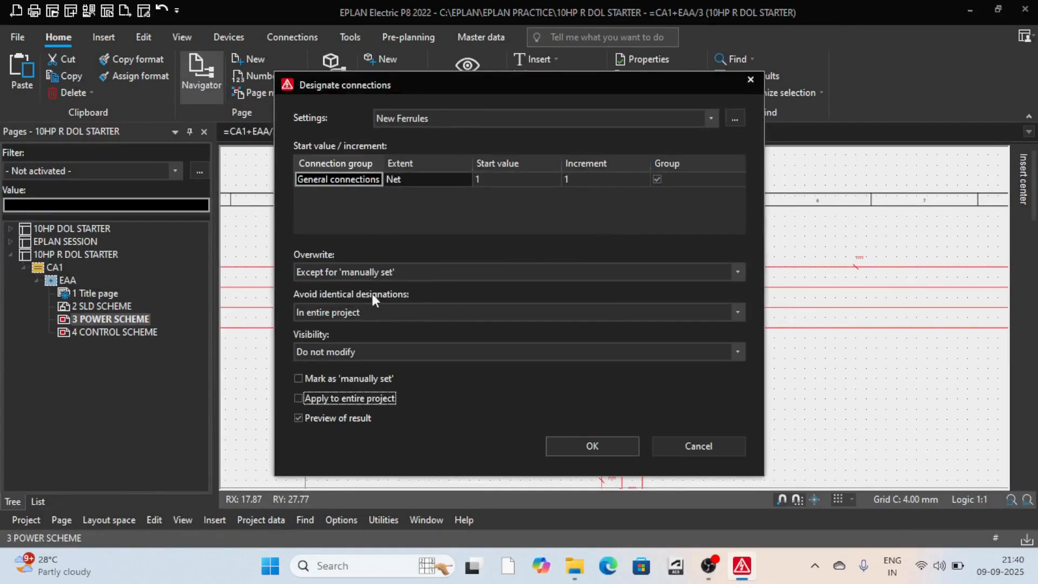
{"action": "left_click", "coordinate": [582, 447]}
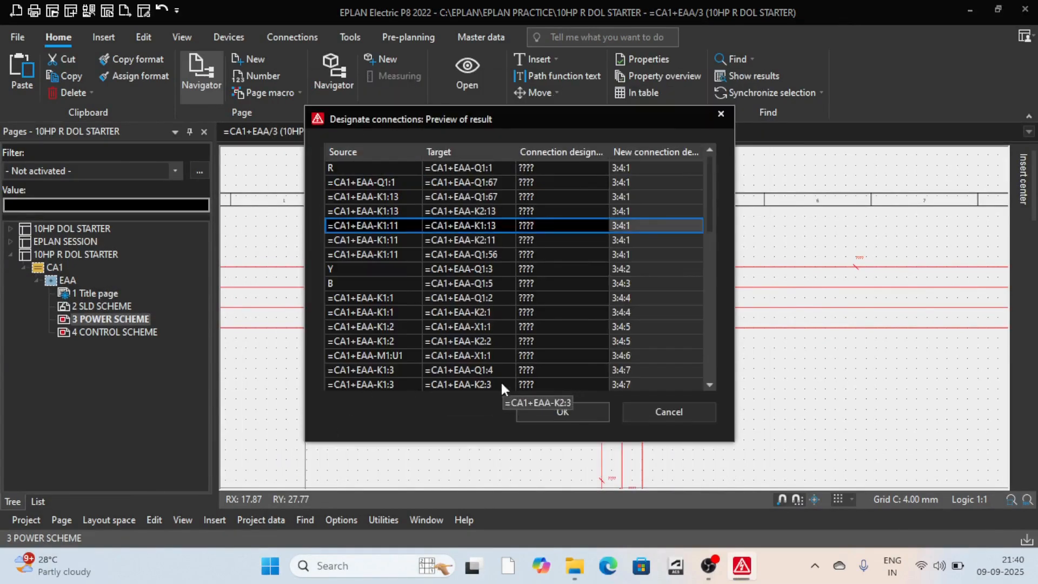
{"action": "left_click", "coordinate": [585, 409]}
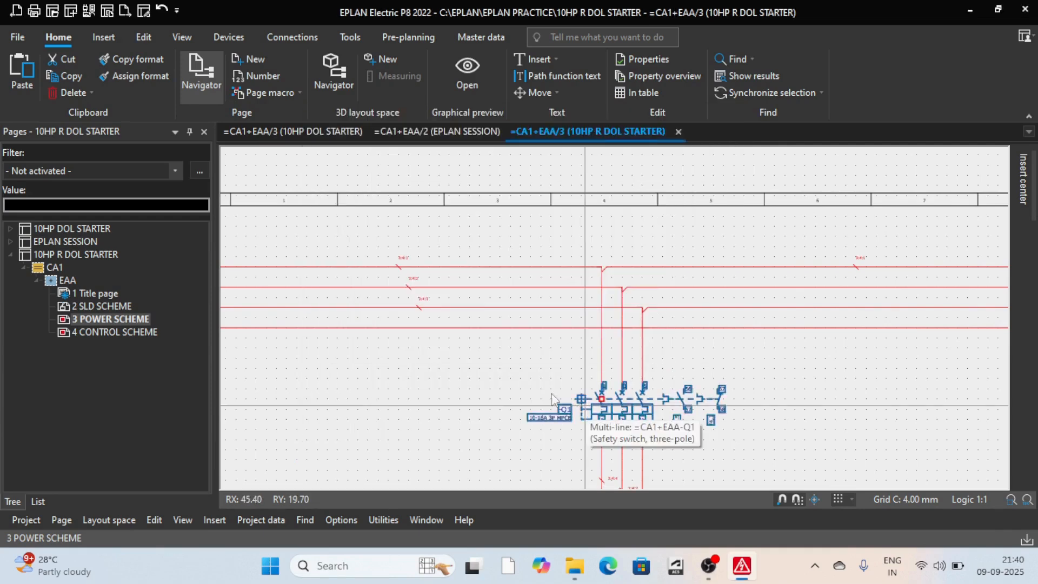
- Examine the page, column and counter parts of the new wire numbers on the incoming supply lines of the power scheme
{"action": "scroll", "coordinate": [366, 296], "scroll_direction": "up", "scroll_amount": 4}
{"action": "scroll", "coordinate": [424, 260], "scroll_direction": "down", "scroll_amount": 2}
{"action": "scroll", "coordinate": [416, 263], "scroll_direction": "down", "scroll_amount": 3}
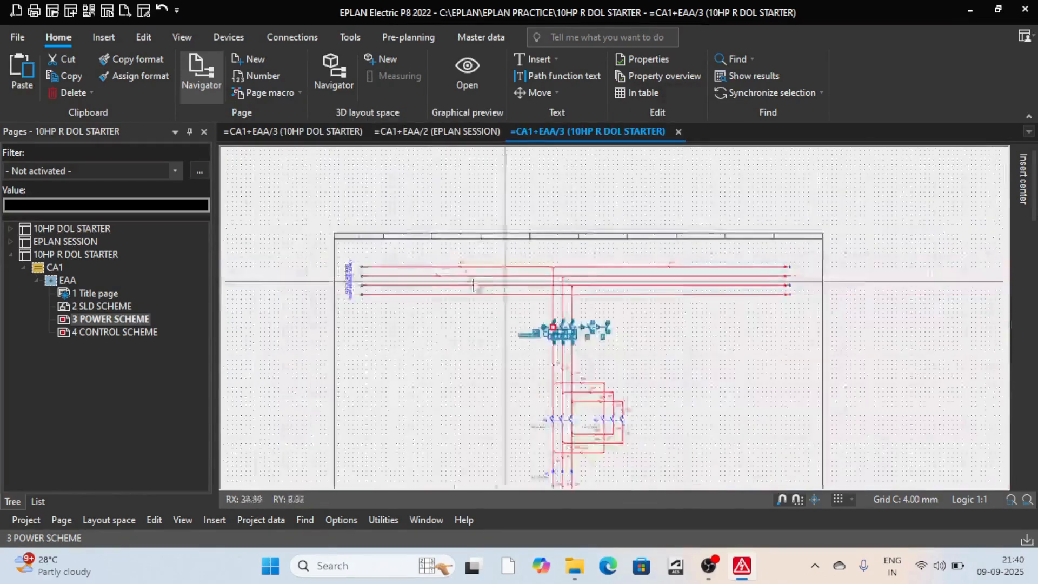
{"action": "scroll", "coordinate": [433, 287], "scroll_direction": "up", "scroll_amount": 5}
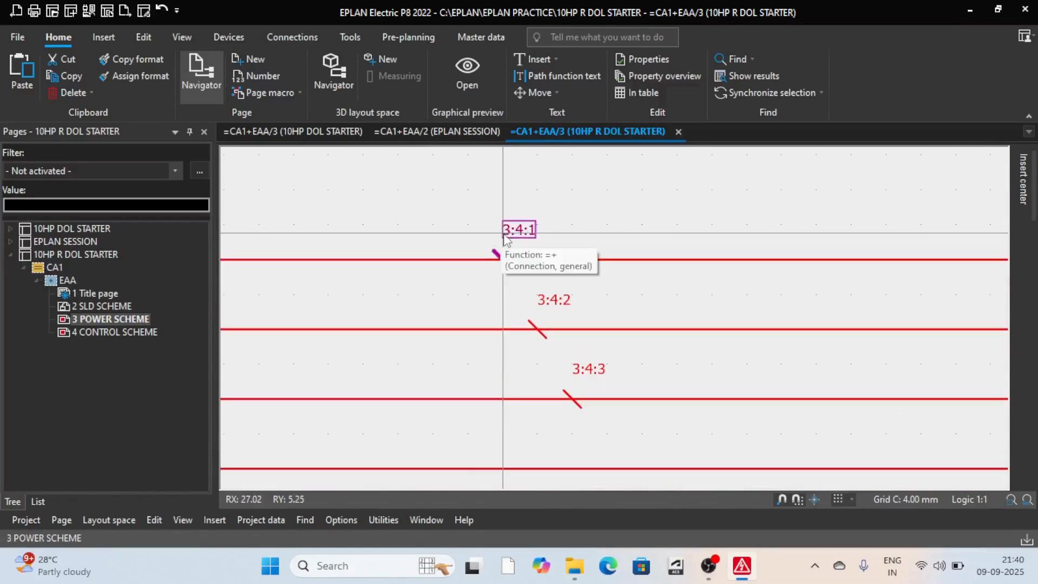
{"action": "scroll", "coordinate": [513, 244], "scroll_direction": "up", "scroll_amount": 3}
{"action": "scroll", "coordinate": [529, 234], "scroll_direction": "up", "scroll_amount": 1}
{"action": "scroll", "coordinate": [530, 238], "scroll_direction": "down", "scroll_amount": 5}
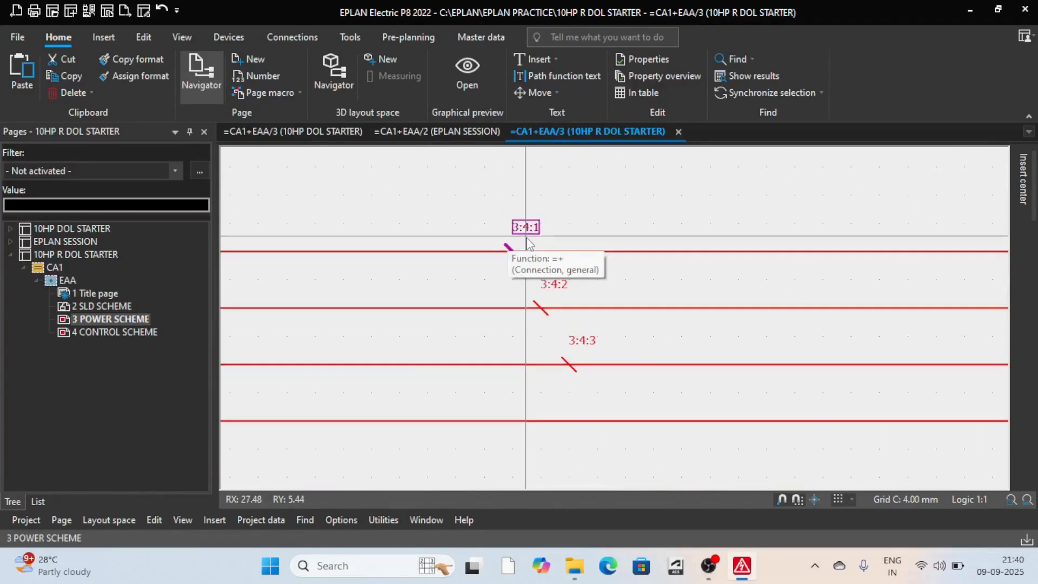
{"action": "scroll", "coordinate": [536, 249], "scroll_direction": "up", "scroll_amount": 2}
{"action": "scroll", "coordinate": [536, 246], "scroll_direction": "up", "scroll_amount": 6}
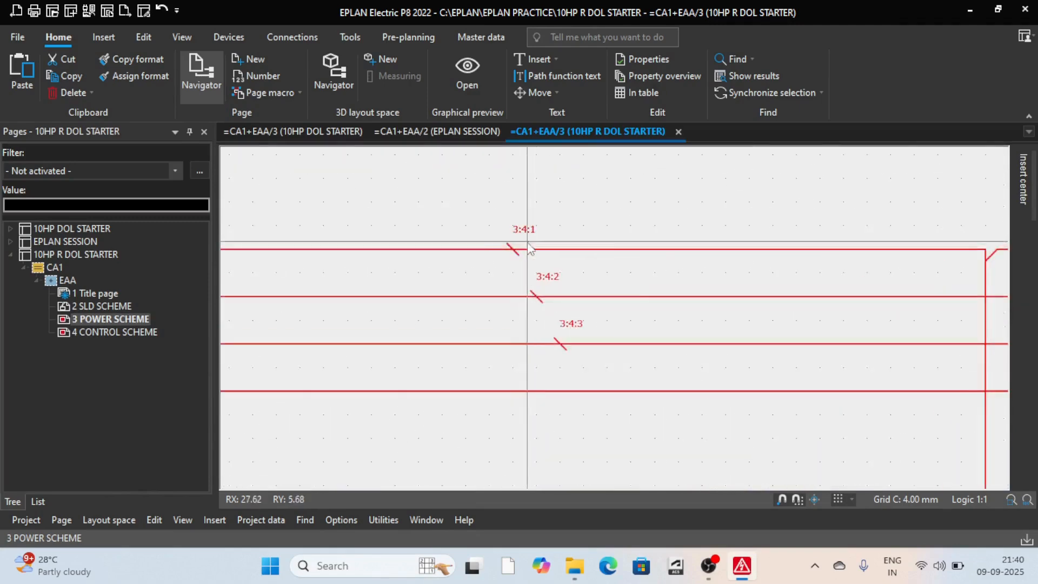
{"action": "scroll", "coordinate": [528, 233], "scroll_direction": "down", "scroll_amount": 2}
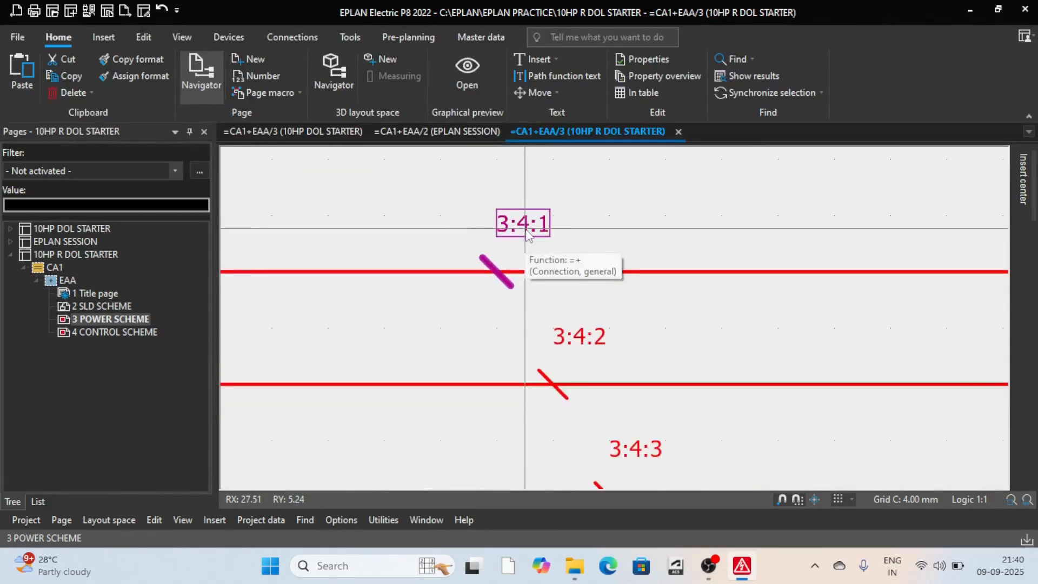
{"action": "scroll", "coordinate": [527, 234], "scroll_direction": "up", "scroll_amount": 2}
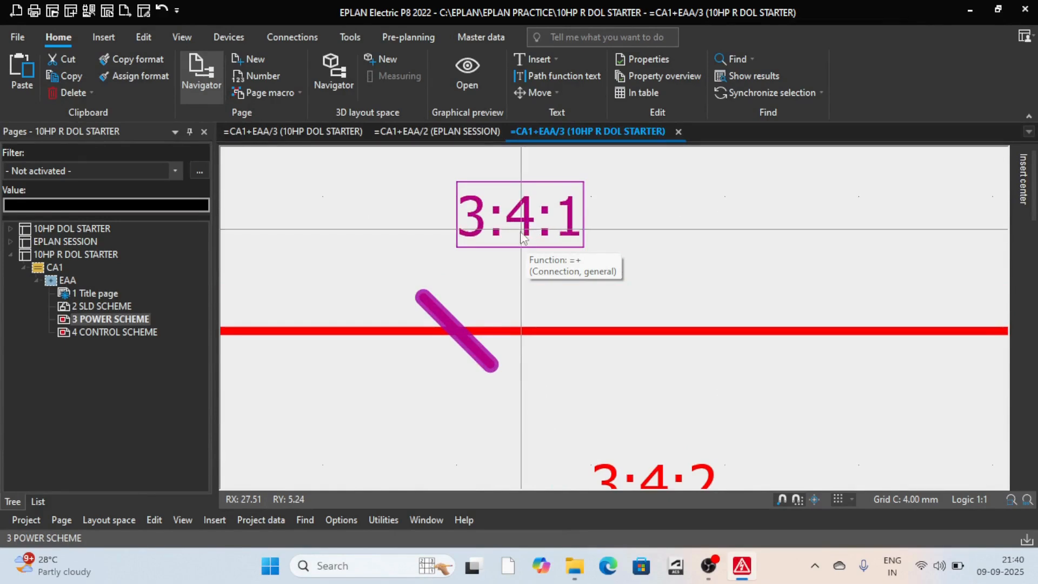
{"action": "scroll", "coordinate": [523, 227], "scroll_direction": "down", "scroll_amount": 3}
{"action": "scroll", "coordinate": [522, 224], "scroll_direction": "up", "scroll_amount": 4}
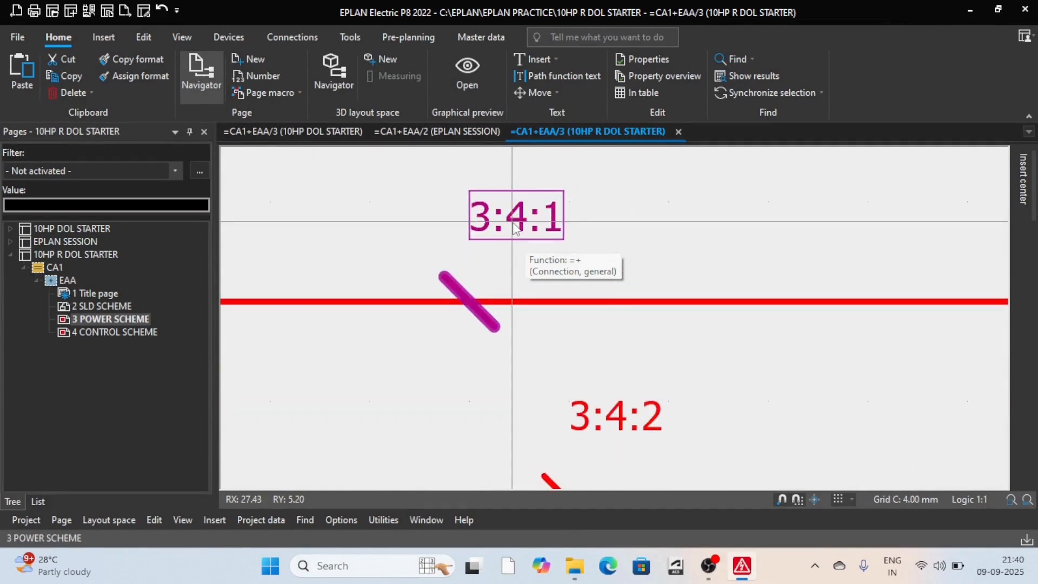
{"action": "scroll", "coordinate": [525, 224], "scroll_direction": "down", "scroll_amount": 3}
{"action": "scroll", "coordinate": [533, 226], "scroll_direction": "up", "scroll_amount": 2}
{"action": "scroll", "coordinate": [535, 226], "scroll_direction": "up", "scroll_amount": 2}
{"action": "scroll", "coordinate": [532, 227], "scroll_direction": "down", "scroll_amount": 2}
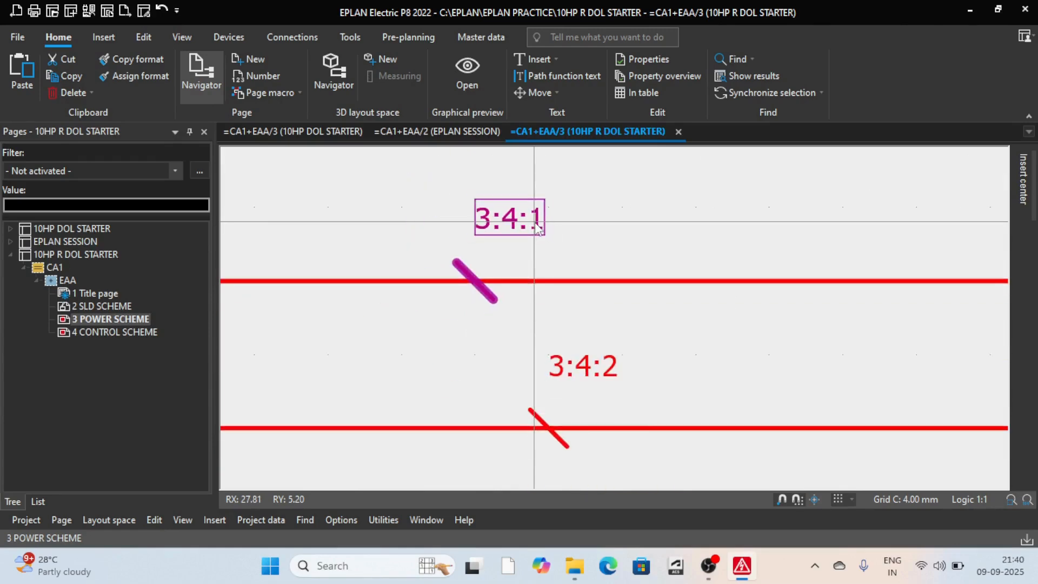
- Examine the page, column and counter parts of the wire numbers on the supply lines and the three lines below Q1
{"action": "scroll", "coordinate": [531, 228], "scroll_direction": "up", "scroll_amount": 2}
{"action": "scroll", "coordinate": [530, 230], "scroll_direction": "down", "scroll_amount": 4}
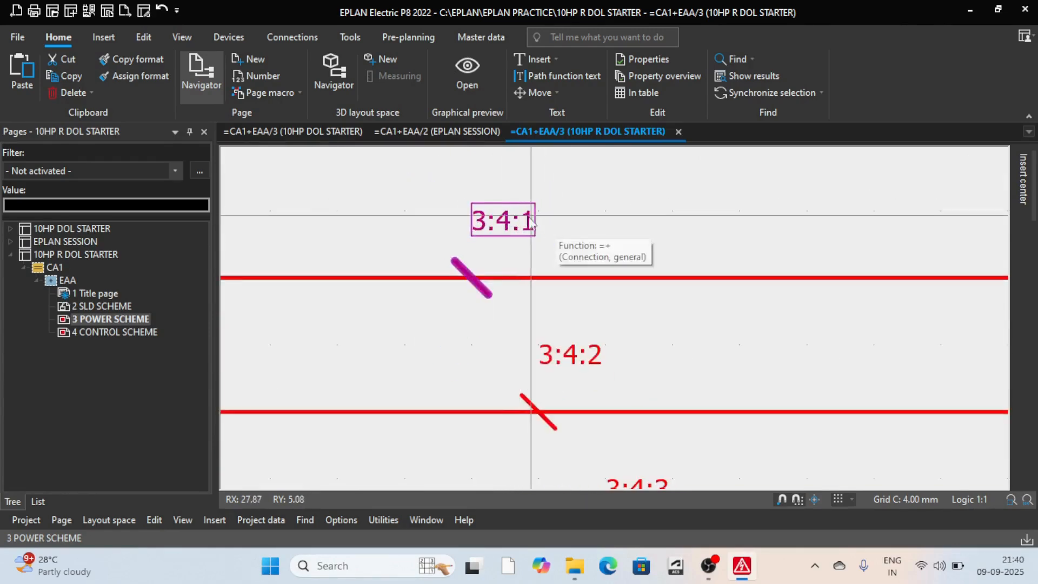
{"action": "scroll", "coordinate": [727, 390], "scroll_direction": "up", "scroll_amount": 1}
{"action": "scroll", "coordinate": [709, 376], "scroll_direction": "down", "scroll_amount": 3}
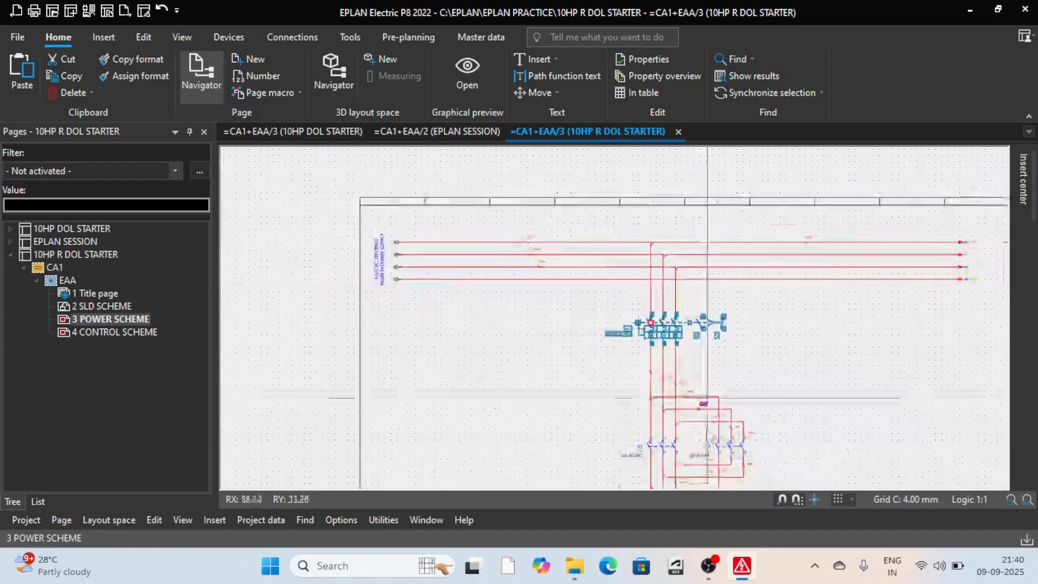
{"action": "scroll", "coordinate": [665, 389], "scroll_direction": "up", "scroll_amount": 7}
{"action": "scroll", "coordinate": [615, 301], "scroll_direction": "down", "scroll_amount": 2}
{"action": "scroll", "coordinate": [616, 303], "scroll_direction": "up", "scroll_amount": 6}
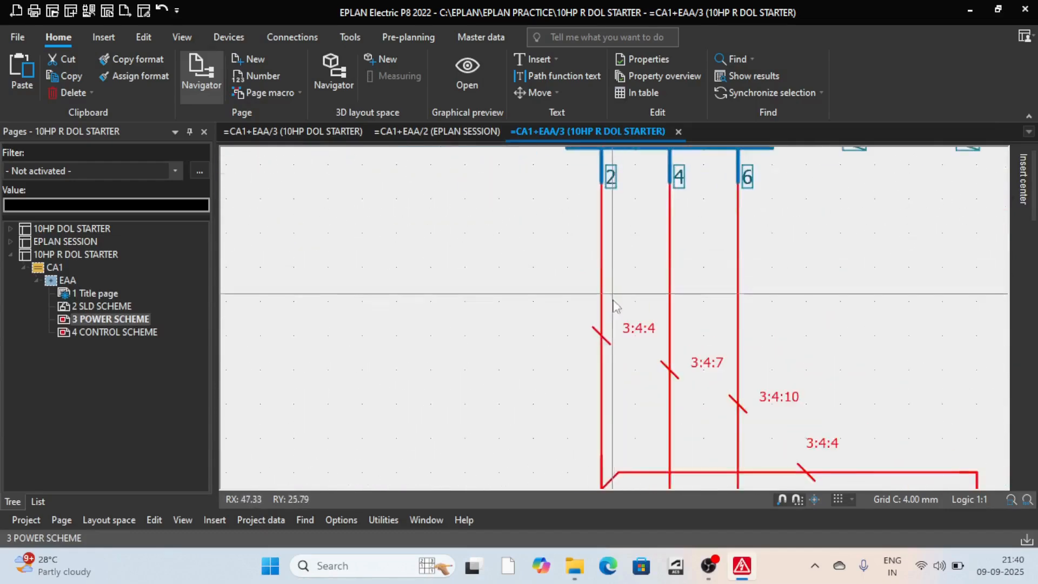
{"action": "scroll", "coordinate": [631, 329], "scroll_direction": "down", "scroll_amount": 2}
{"action": "scroll", "coordinate": [631, 328], "scroll_direction": "up", "scroll_amount": 2}
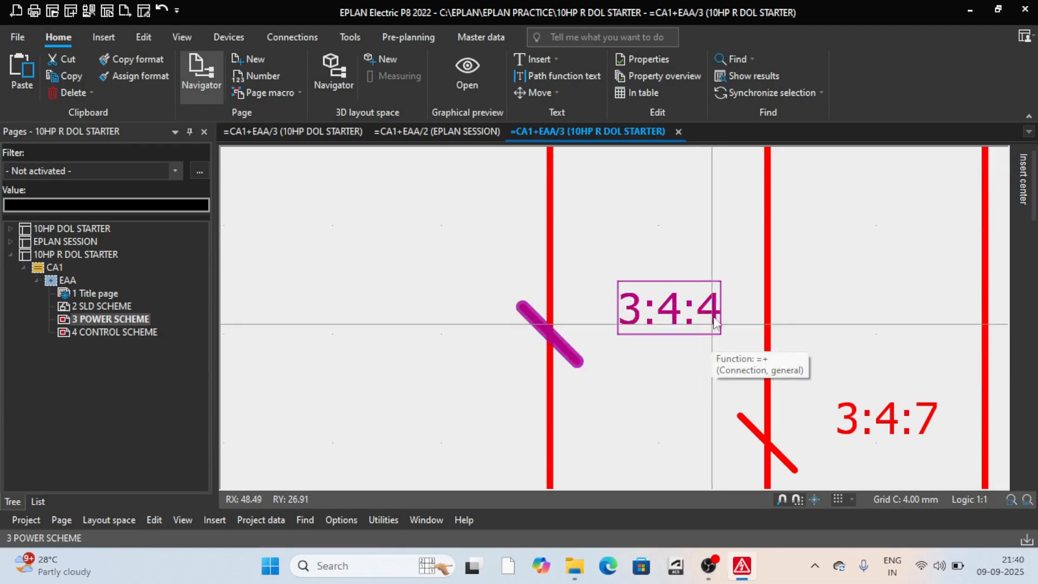
{"action": "scroll", "coordinate": [541, 332], "scroll_direction": "down", "scroll_amount": 2}
{"action": "scroll", "coordinate": [548, 305], "scroll_direction": "up", "scroll_amount": 2}
{"action": "scroll", "coordinate": [548, 304], "scroll_direction": "down", "scroll_amount": 8}
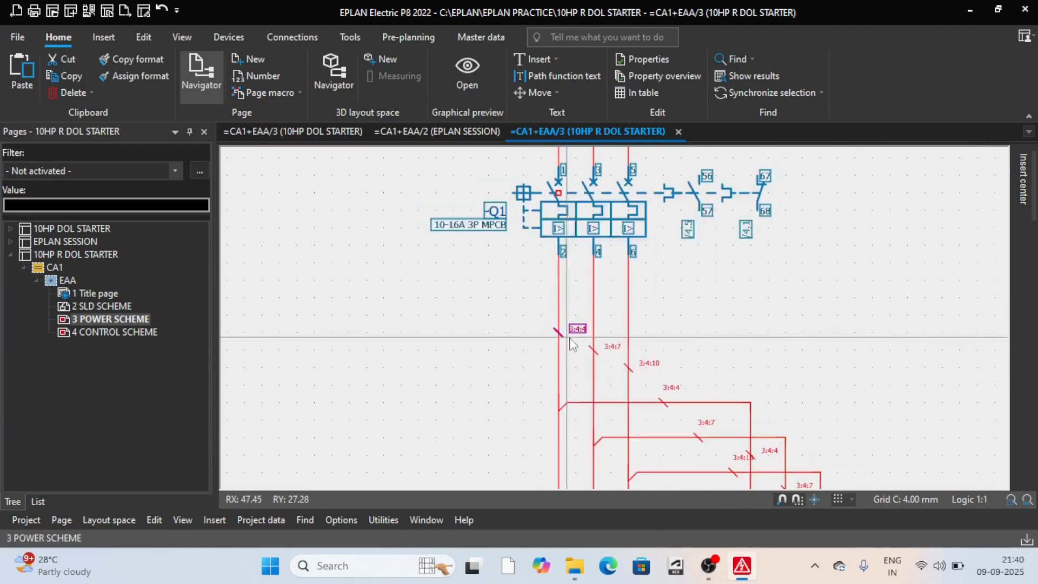
{"action": "scroll", "coordinate": [583, 363], "scroll_direction": "up", "scroll_amount": 5}
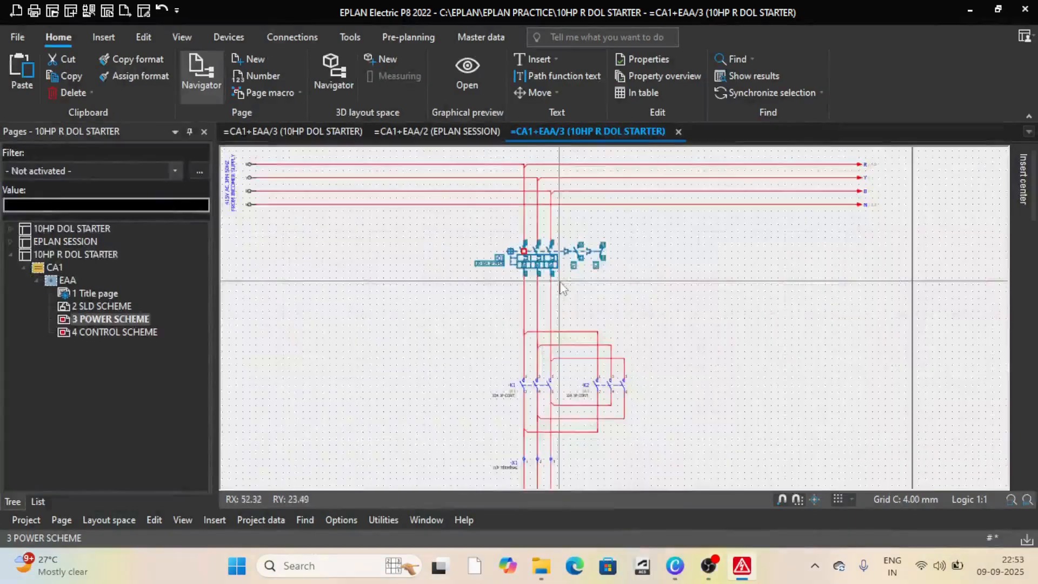
- Examine the unnumbered connections between the supply lines, Q1, K1 and K2 on the power scheme page
{"action": "scroll", "coordinate": [481, 273], "scroll_direction": "down", "scroll_amount": 5}
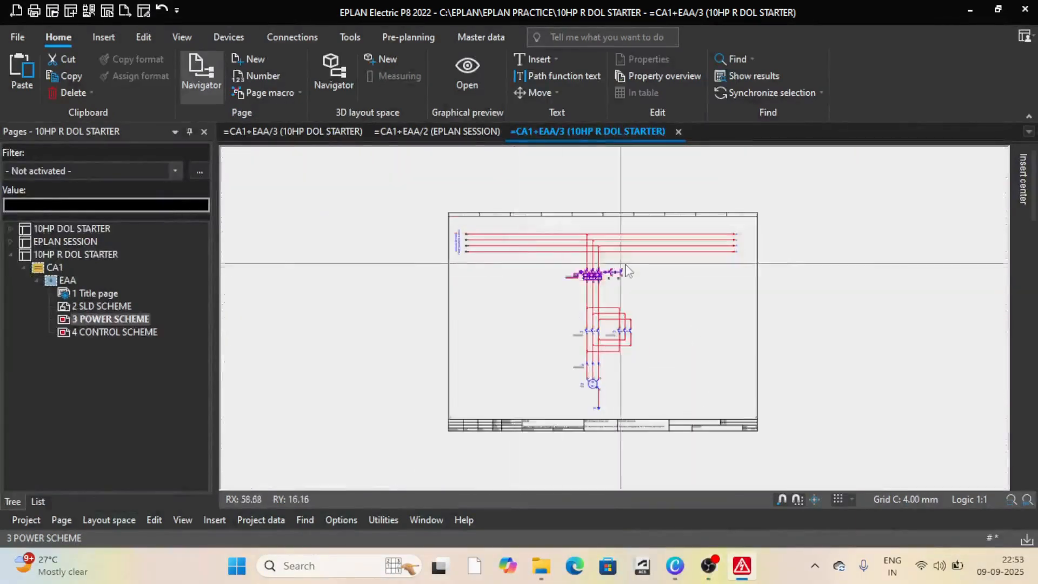
{"action": "scroll", "coordinate": [520, 261], "scroll_direction": "up", "scroll_amount": 2}
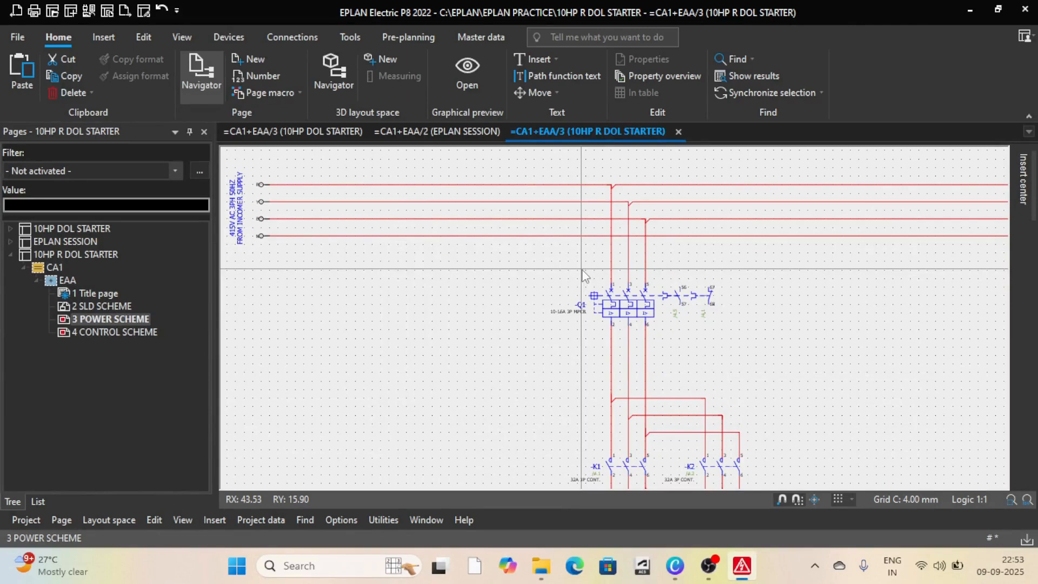
{"action": "scroll", "coordinate": [587, 316], "scroll_direction": "down", "scroll_amount": 2}
{"action": "scroll", "coordinate": [612, 352], "scroll_direction": "up", "scroll_amount": 3}
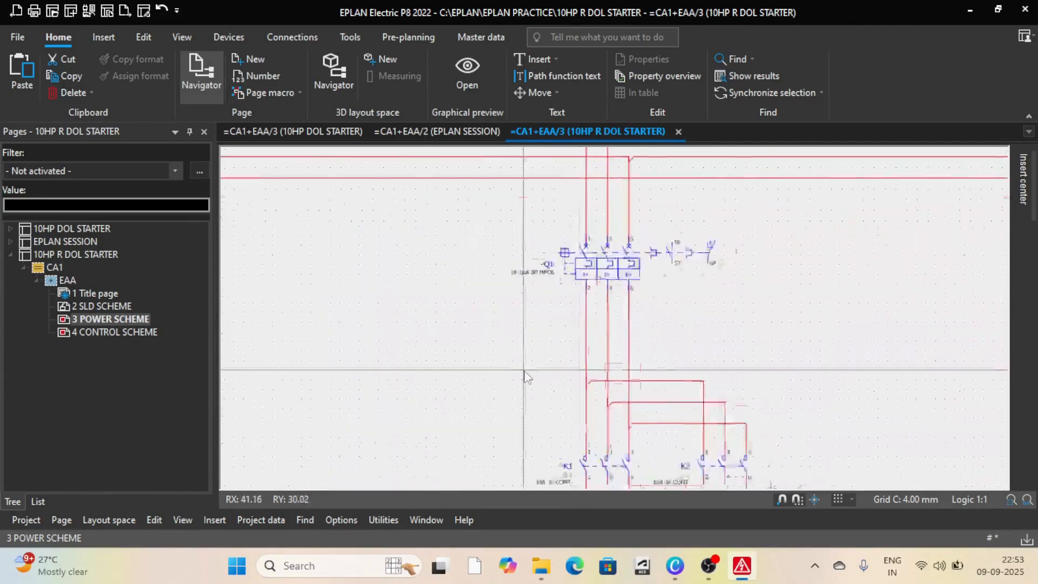
{"action": "scroll", "coordinate": [560, 350], "scroll_direction": "down", "scroll_amount": 1}
{"action": "scroll", "coordinate": [573, 357], "scroll_direction": "down", "scroll_amount": 1}
{"action": "scroll", "coordinate": [551, 343], "scroll_direction": "up", "scroll_amount": 2}
{"action": "scroll", "coordinate": [557, 349], "scroll_direction": "down", "scroll_amount": 2}
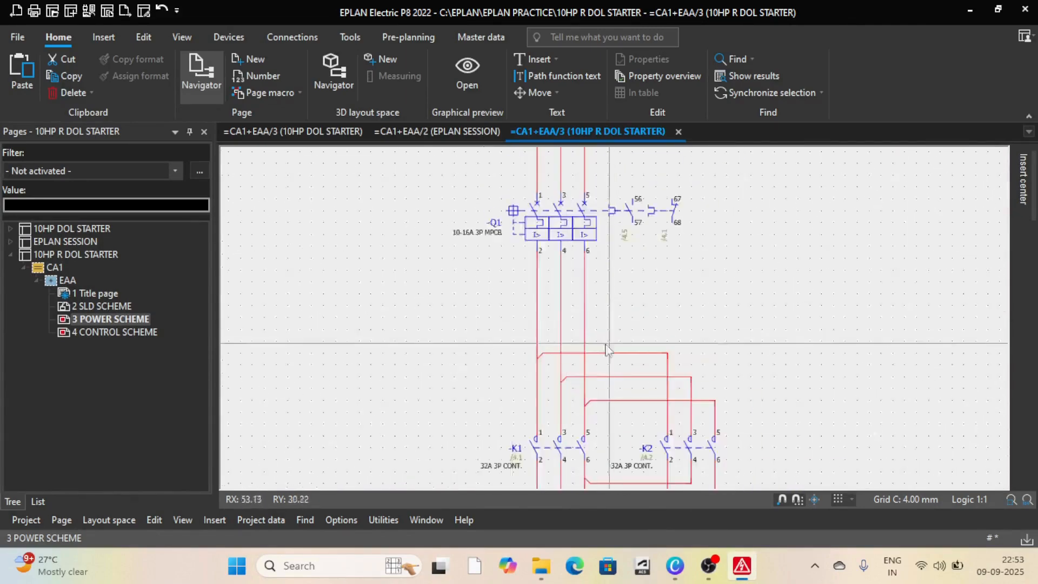
{"action": "scroll", "coordinate": [552, 352], "scroll_direction": "up", "scroll_amount": 3}
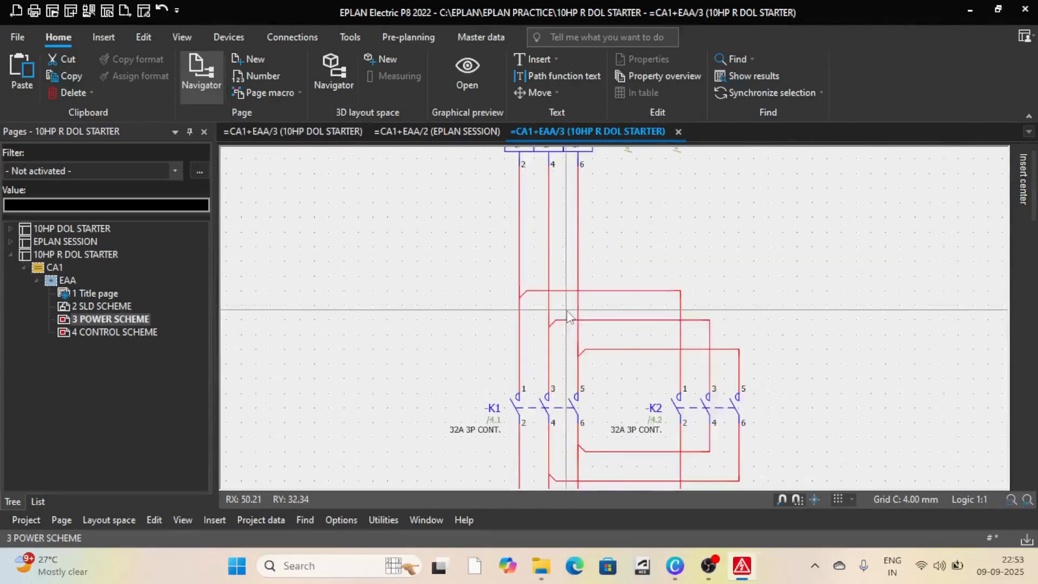
{"action": "scroll", "coordinate": [603, 323], "scroll_direction": "down", "scroll_amount": 3}
{"action": "scroll", "coordinate": [602, 323], "scroll_direction": "down", "scroll_amount": 3}
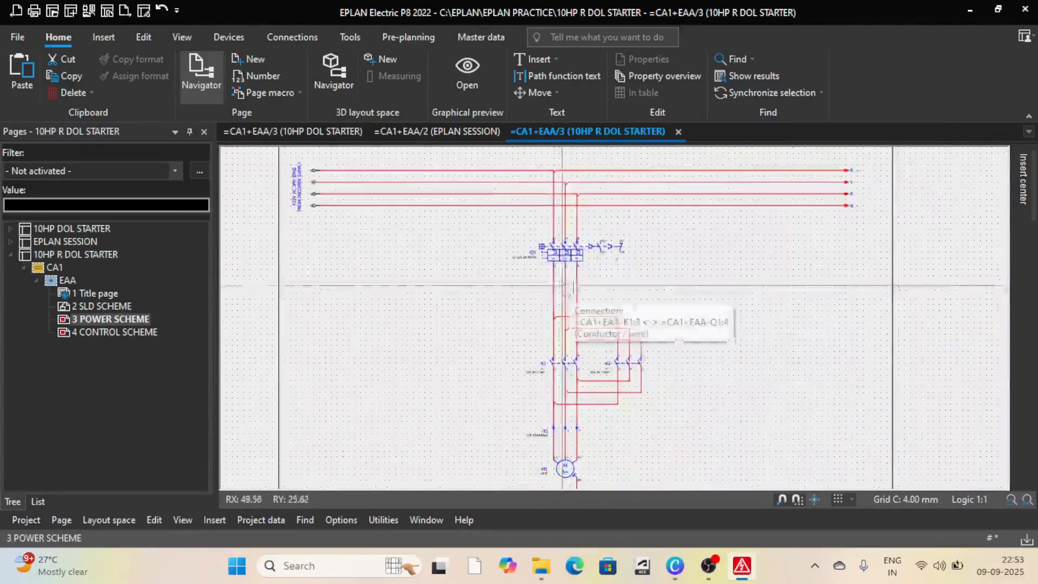
{"action": "scroll", "coordinate": [576, 261], "scroll_direction": "up", "scroll_amount": 3}
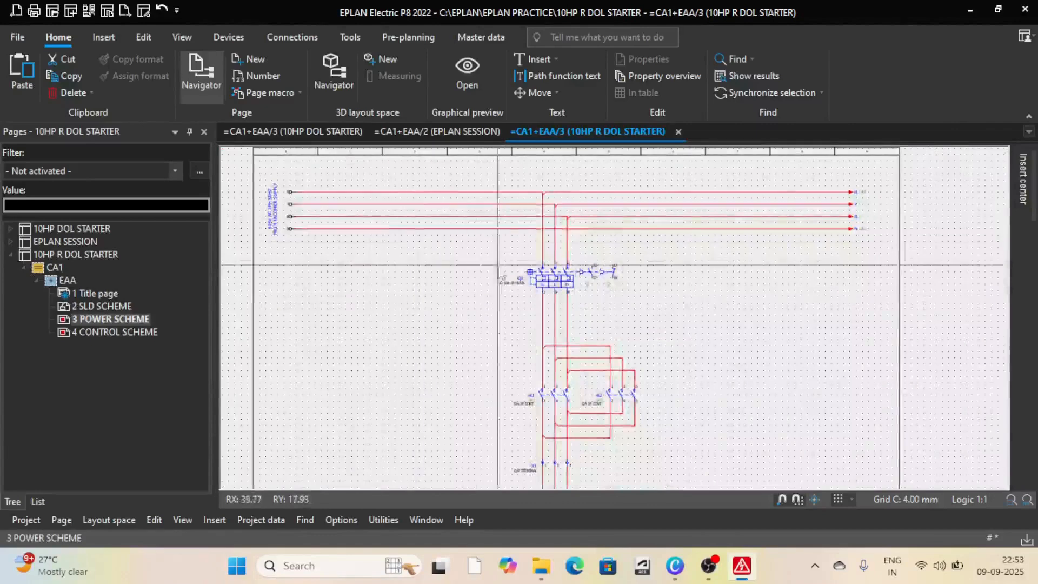
- Select Q1, start placing connection definition points with Apply to entire project enabled, and open the connection numbering scheme settings
{"action": "left_click_drag", "start_coordinate": [470, 244], "coordinate": [677, 307]}
{"action": "left_click", "coordinate": [254, 521]}
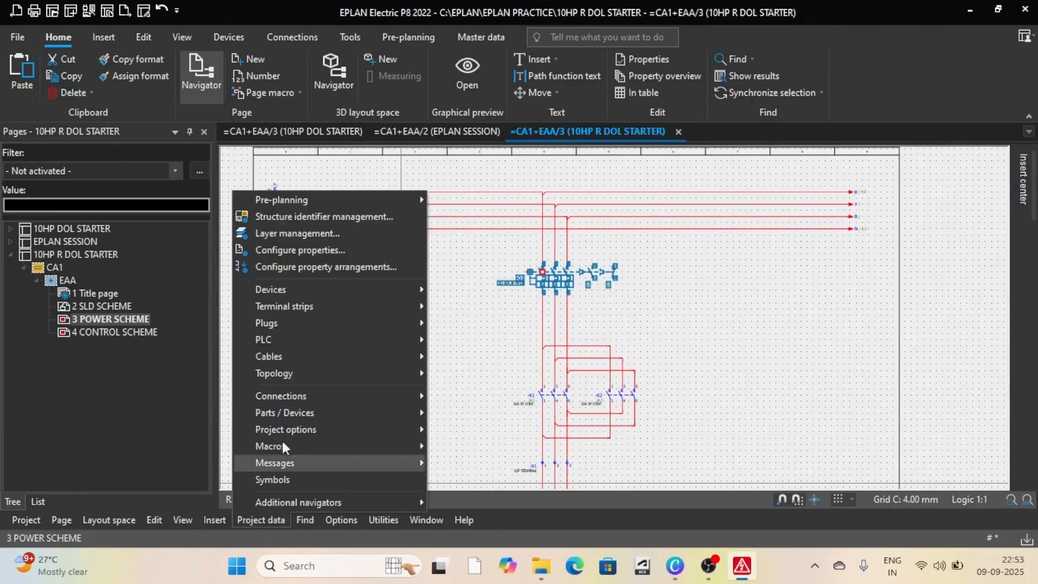
{"action": "mouse_move", "coordinate": [317, 397]}
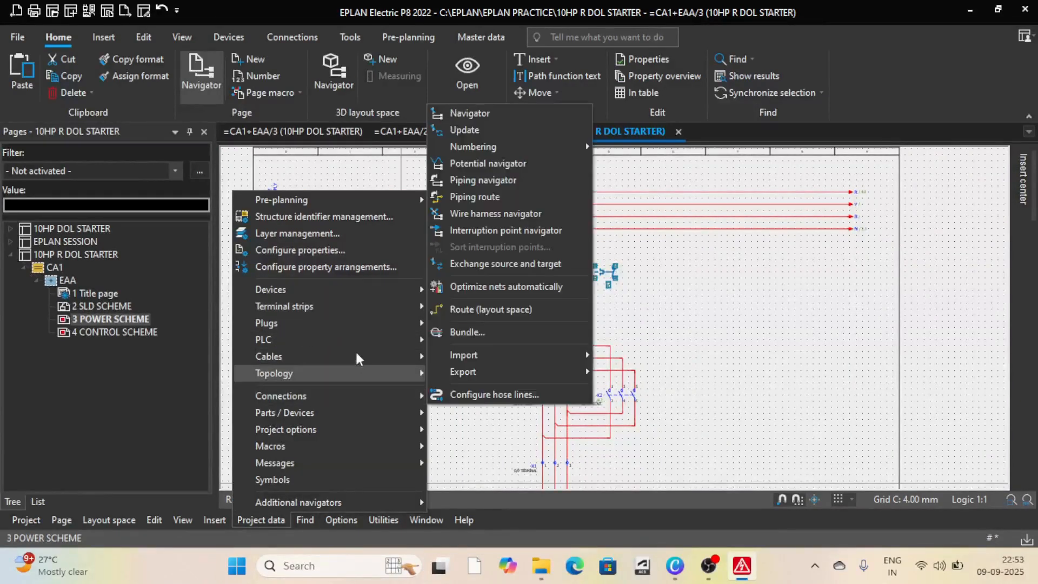
{"action": "mouse_move", "coordinate": [503, 155]}
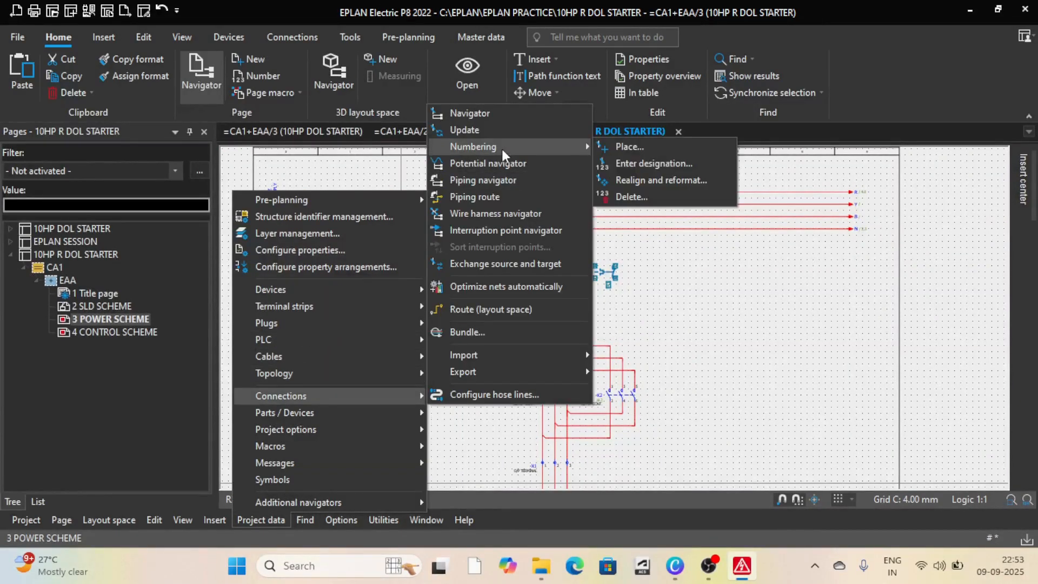
{"action": "left_click", "coordinate": [627, 147]}
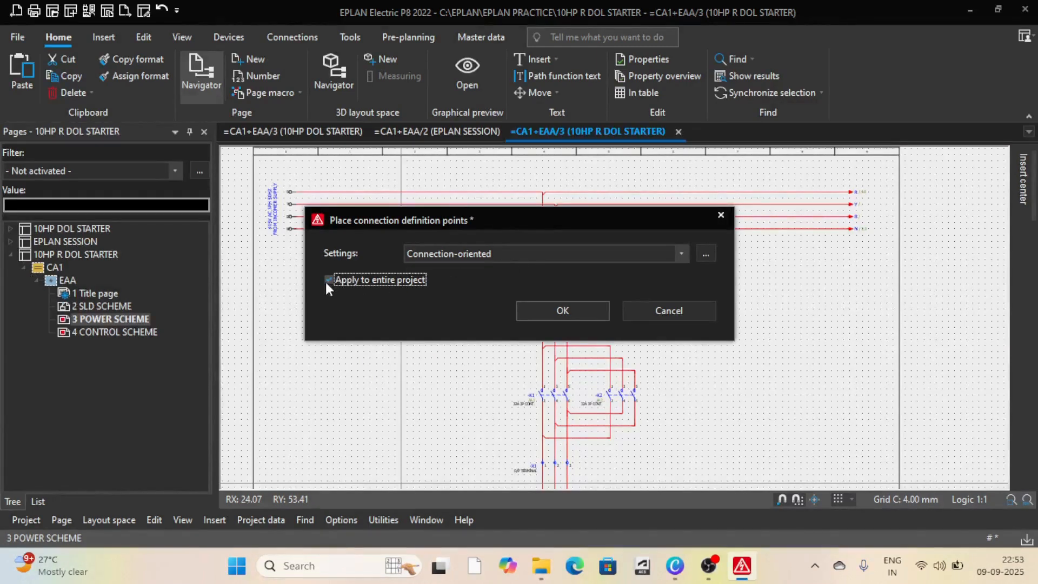
{"action": "left_click", "coordinate": [706, 254]}
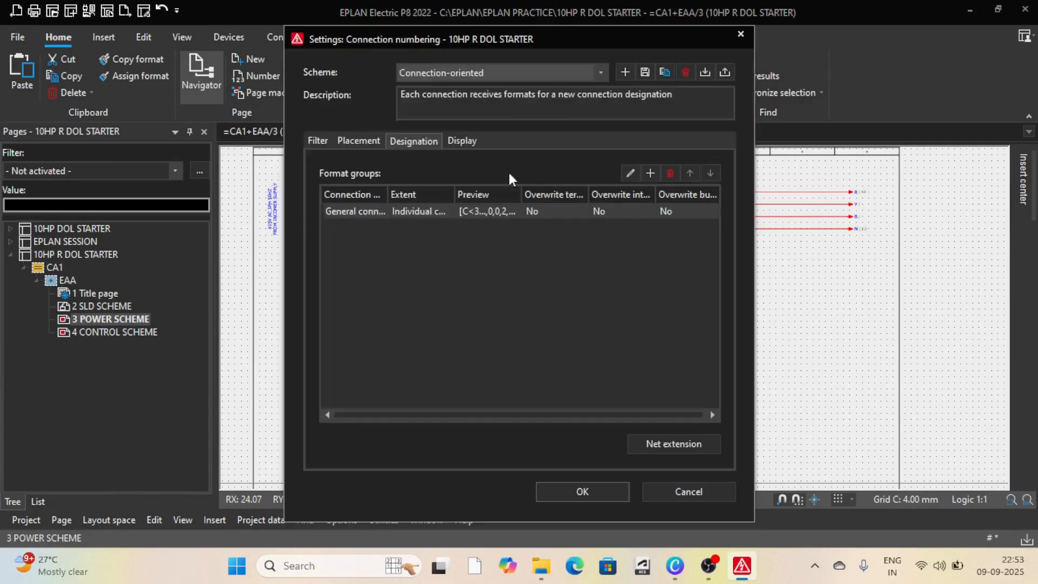
- Create a new connection numbering scheme named Cross ferrules
{"action": "left_click", "coordinate": [625, 71]}
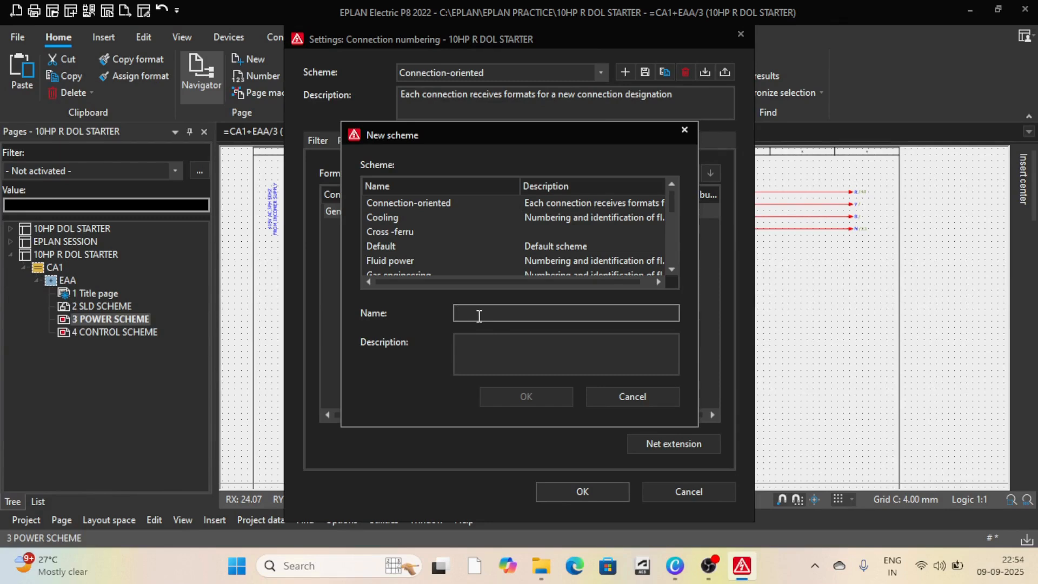
{"action": "type", "text": "croo"}
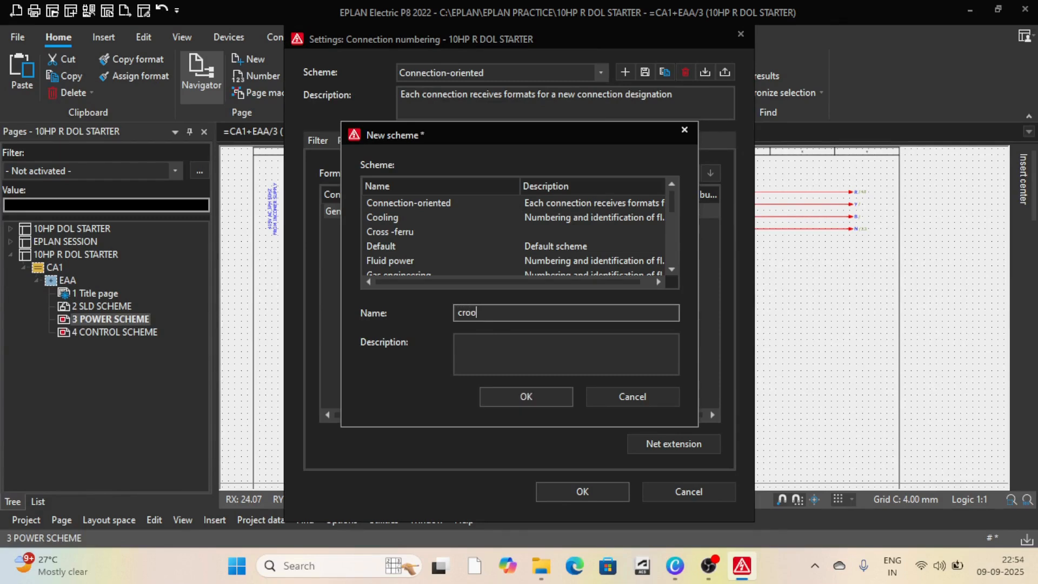
{"action": "key", "text": "BackSpace"}
{"action": "key", "text": "BackSpace"}
{"action": "type", "text": "oss"}
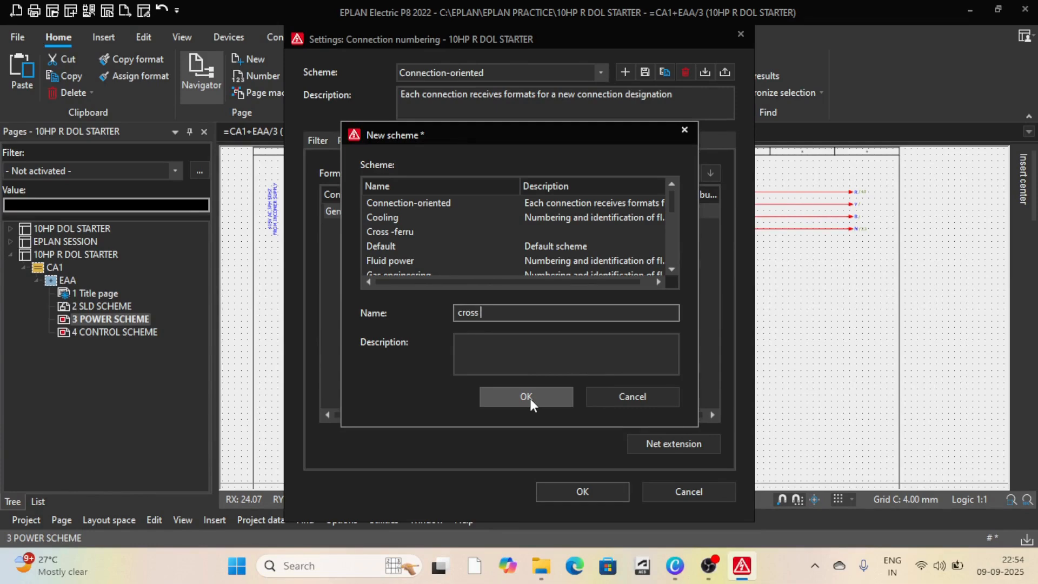
{"action": "type", "text": " ferrules"}
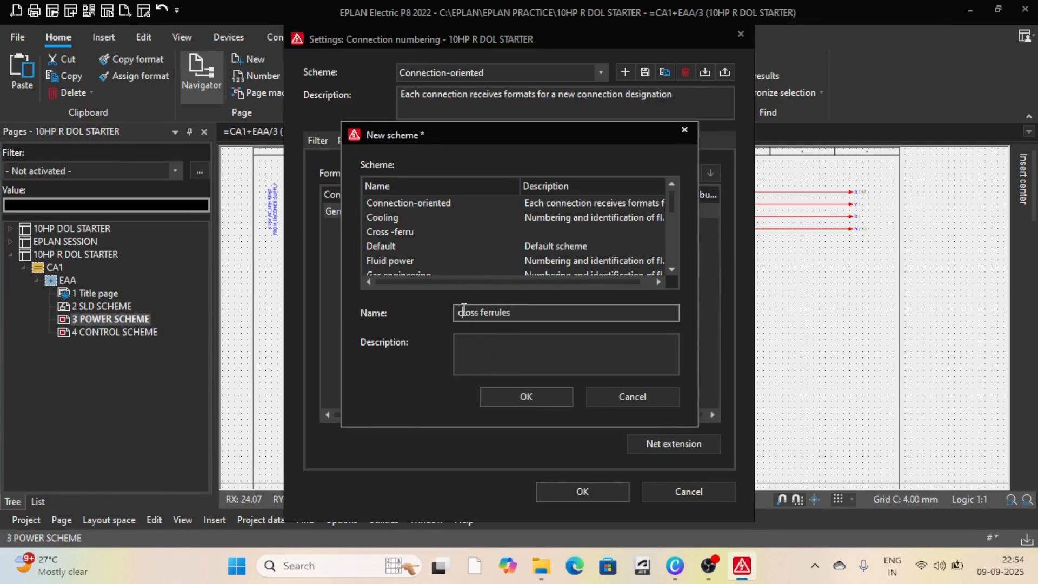
{"action": "left_click", "coordinate": [464, 312]}
{"action": "key", "text": "BackSpace"}
{"action": "type", "text": "C"}
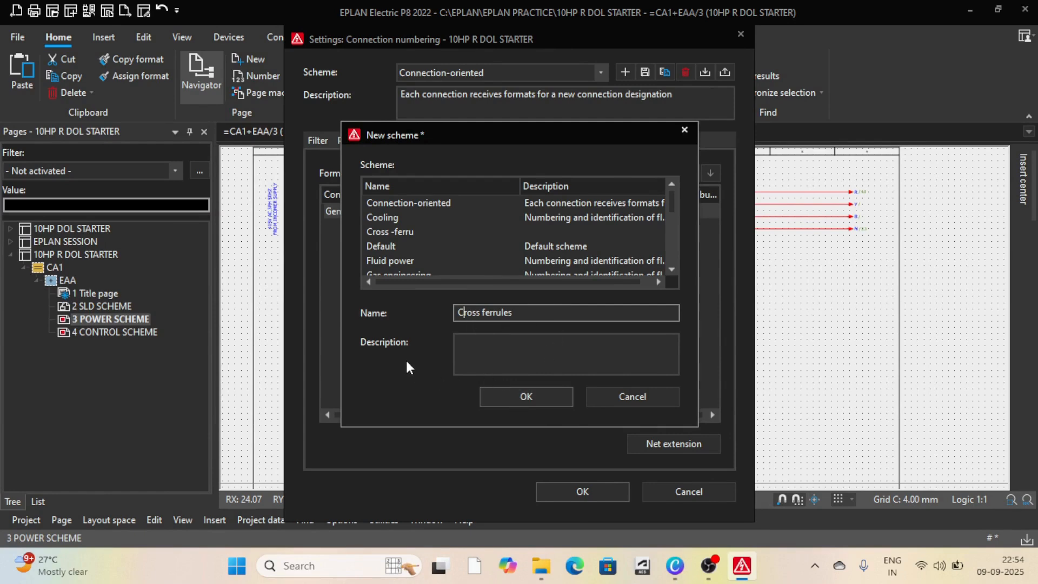
{"action": "left_click", "coordinate": [524, 400]}
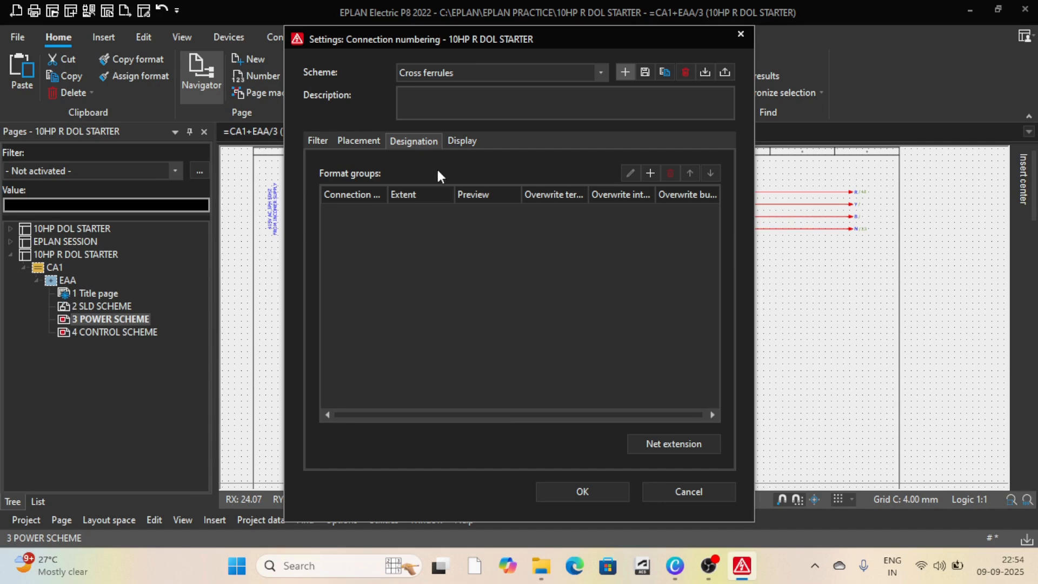
- Create a format group for General connections and add Data of the connected target function with the DT (displayed) property
{"action": "left_click", "coordinate": [651, 172]}
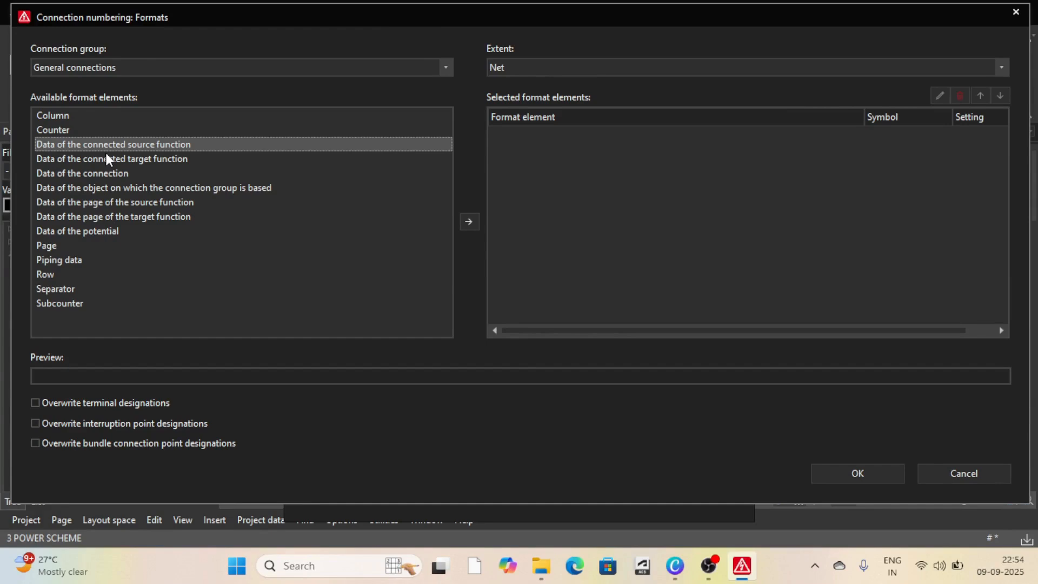
{"action": "left_click", "coordinate": [60, 159]}
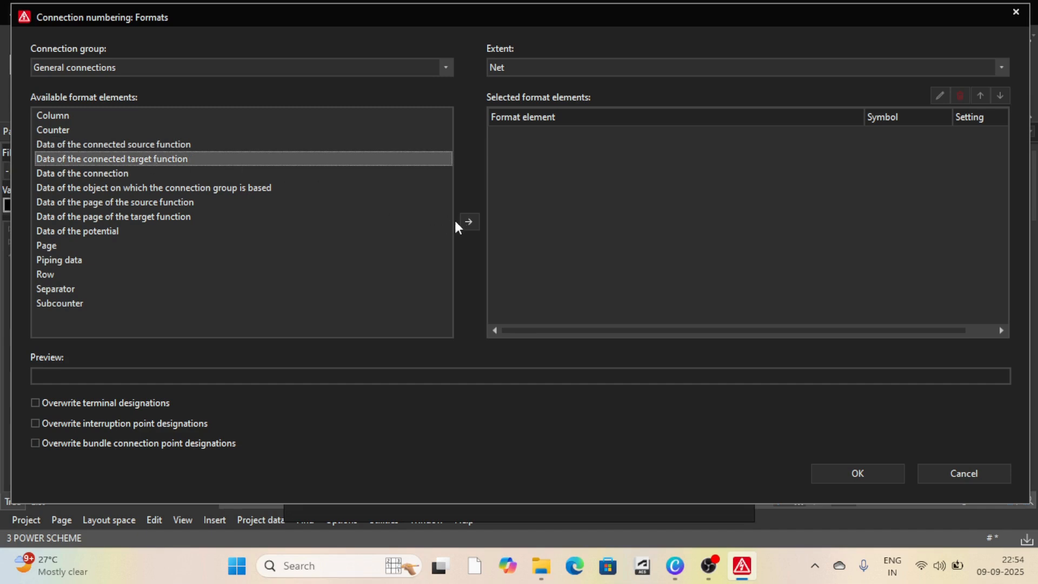
{"action": "left_click", "coordinate": [470, 222]}
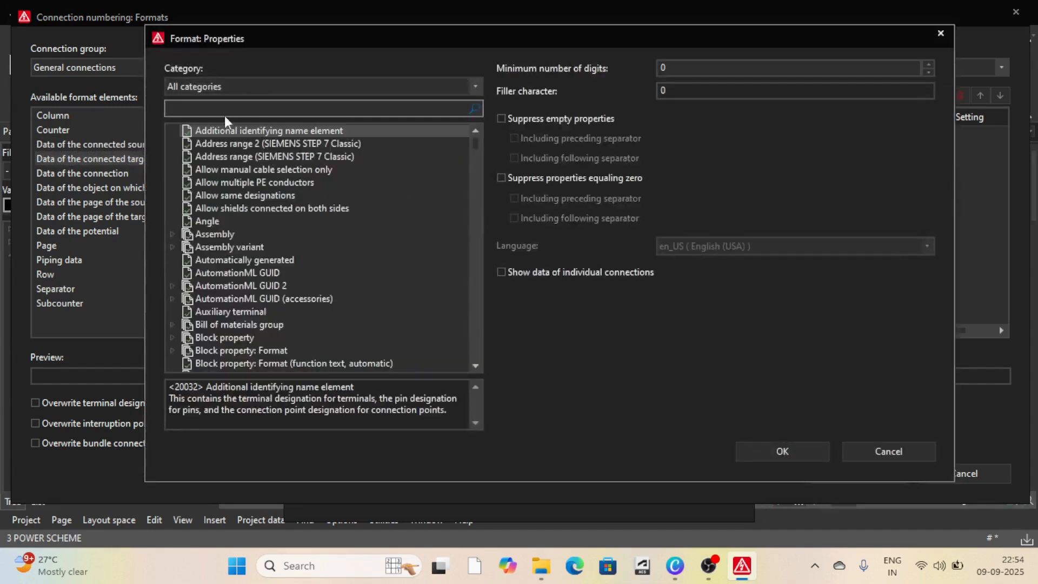
{"action": "type", "text": "dt"}
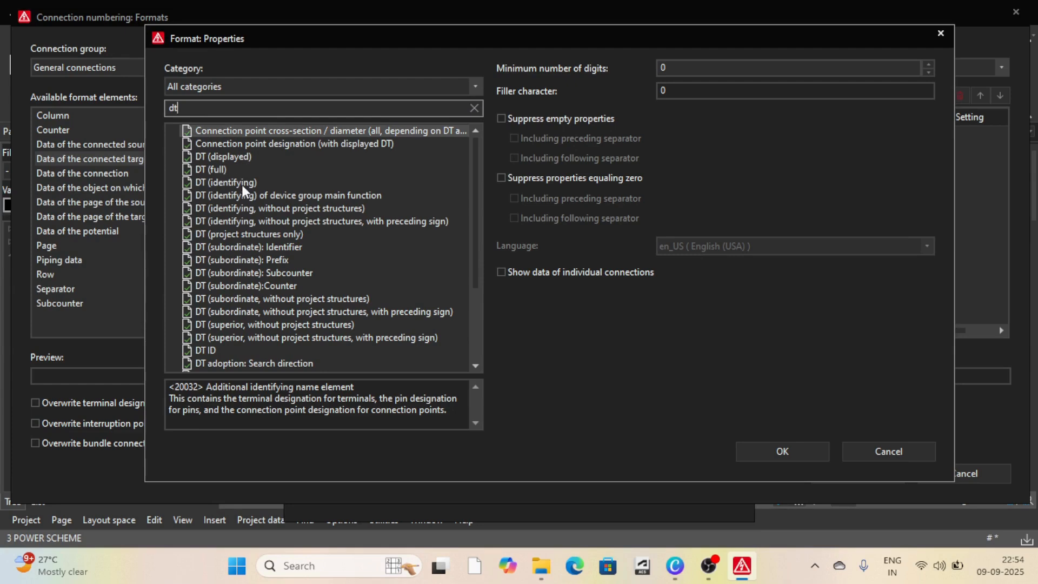
{"action": "left_click", "coordinate": [225, 157]}
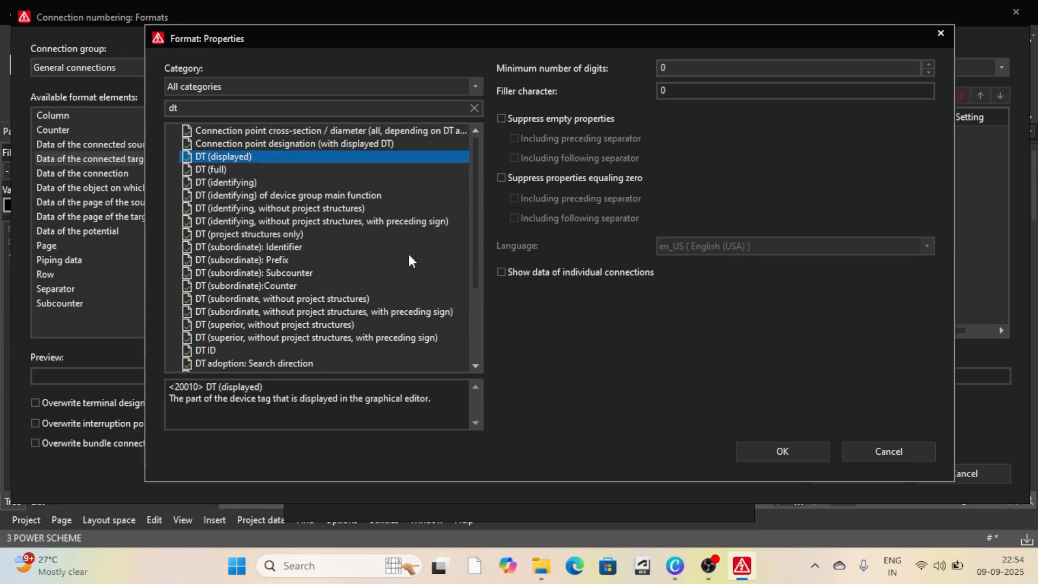
{"action": "left_click", "coordinate": [764, 453]}
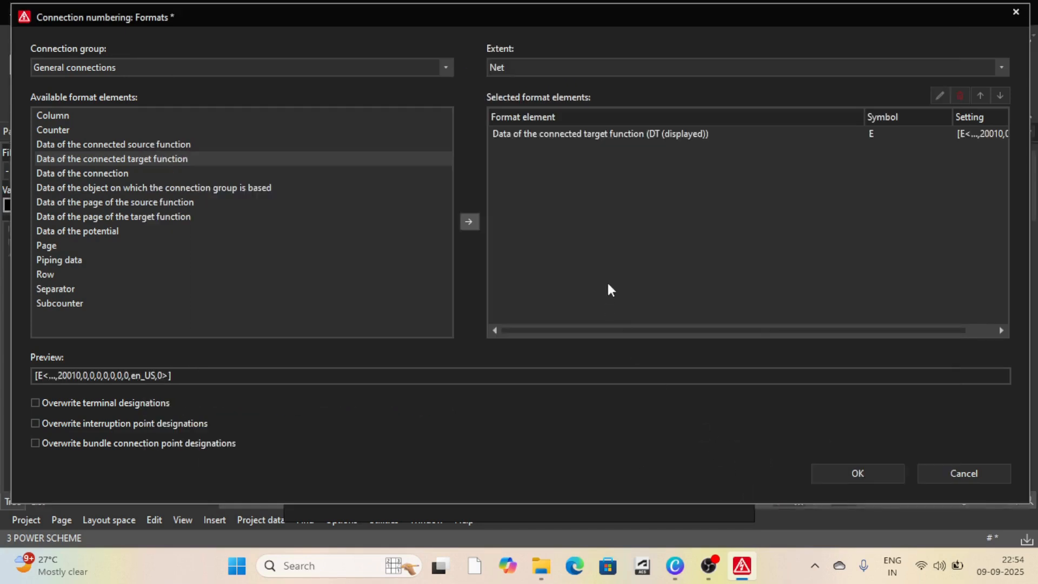
- Append a Separator element using the single character "-" to the format
{"action": "left_click", "coordinate": [57, 285]}
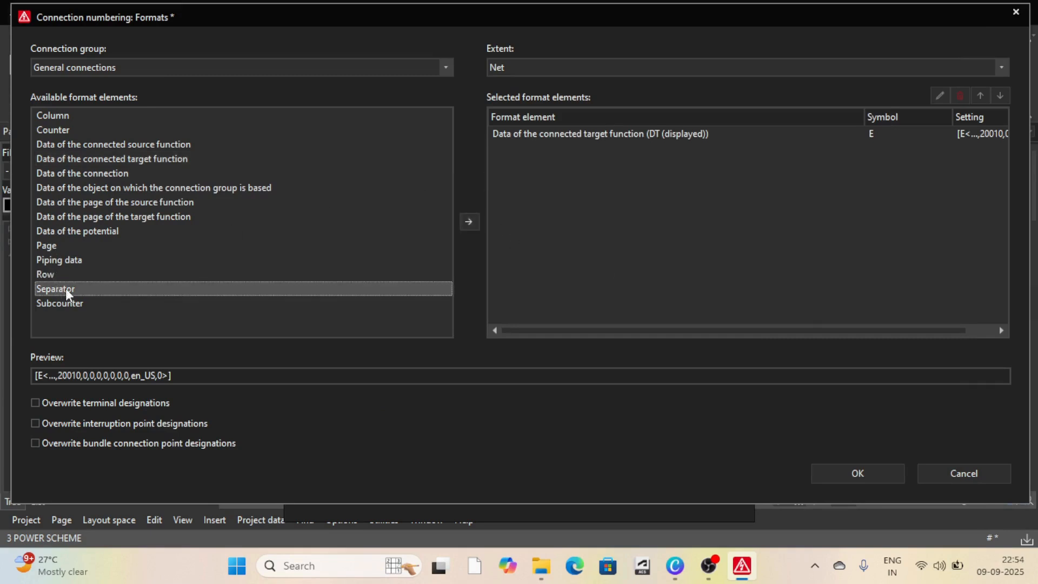
{"action": "left_click", "coordinate": [467, 224]}
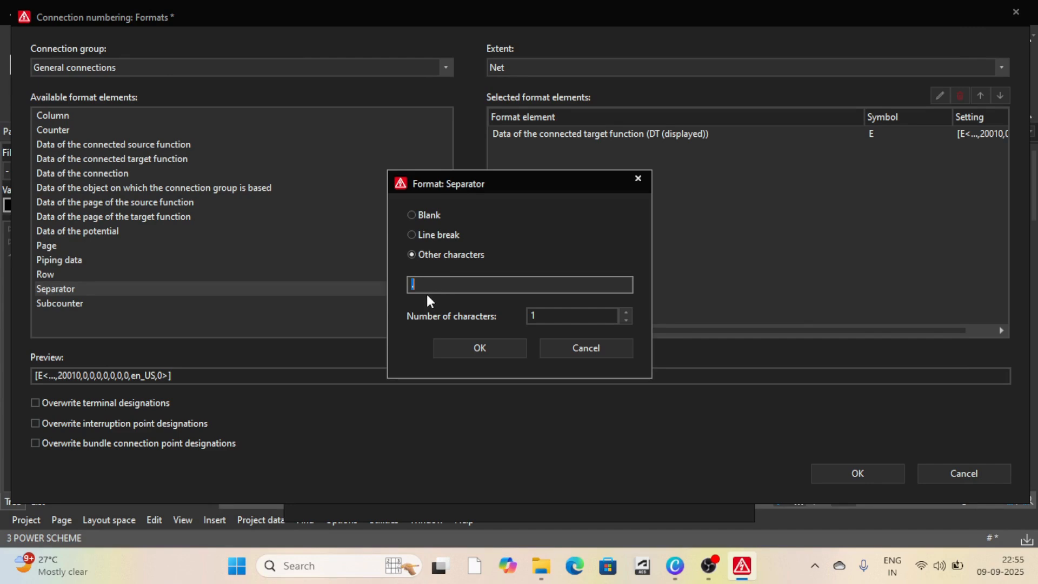
{"action": "type", "text": "-"}
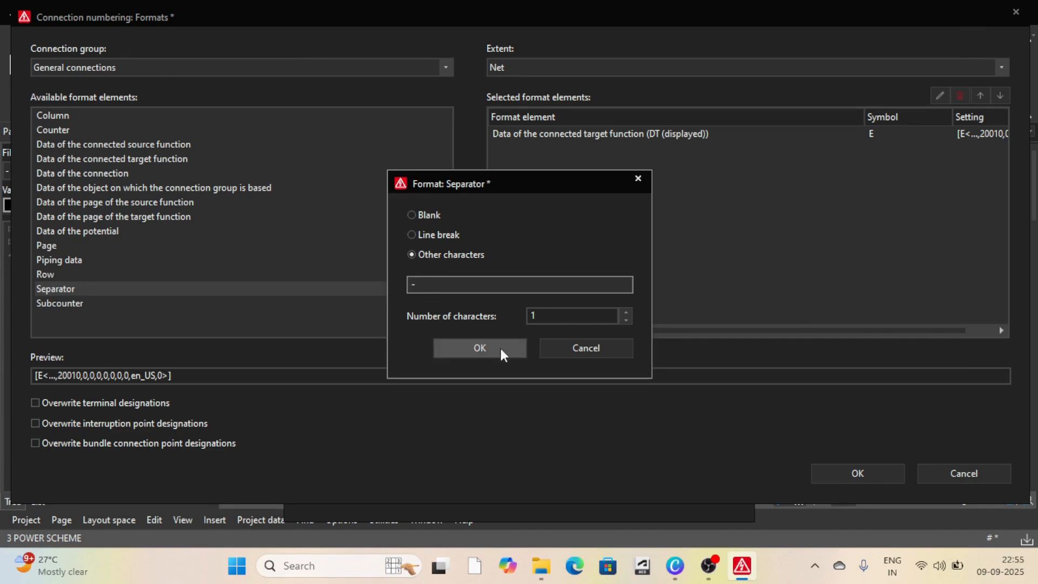
{"action": "left_click", "coordinate": [501, 349]}
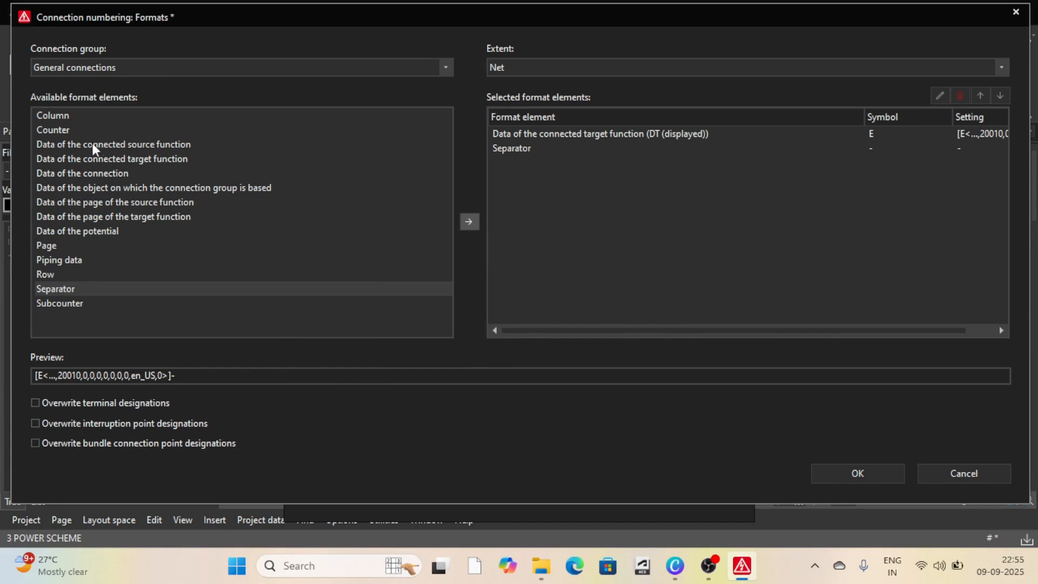
- Append Data of the connected target function with the Function: Connection point designation property to the General connections format
{"action": "left_click", "coordinate": [54, 161]}
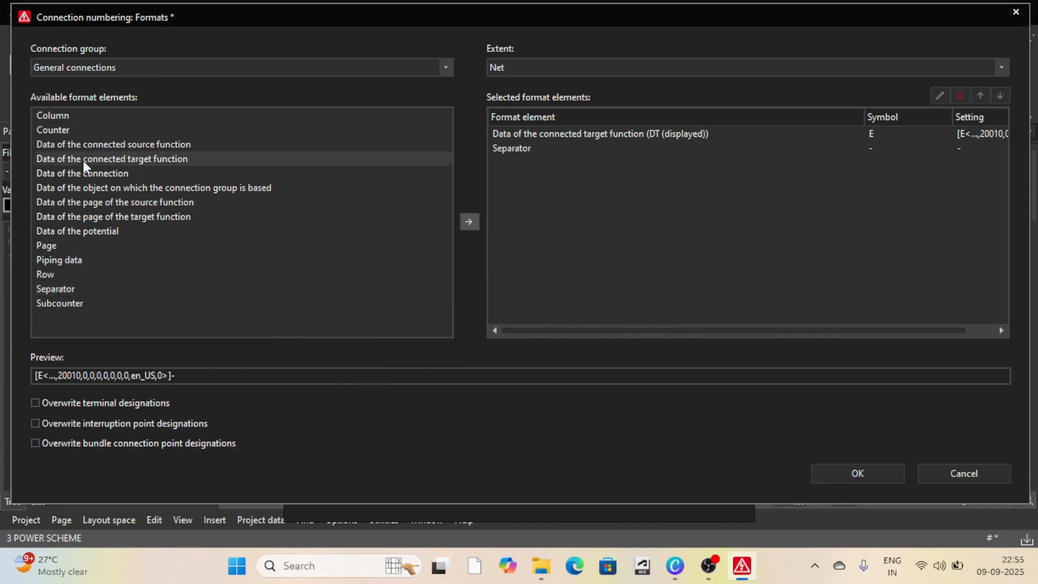
{"action": "left_click", "coordinate": [468, 222]}
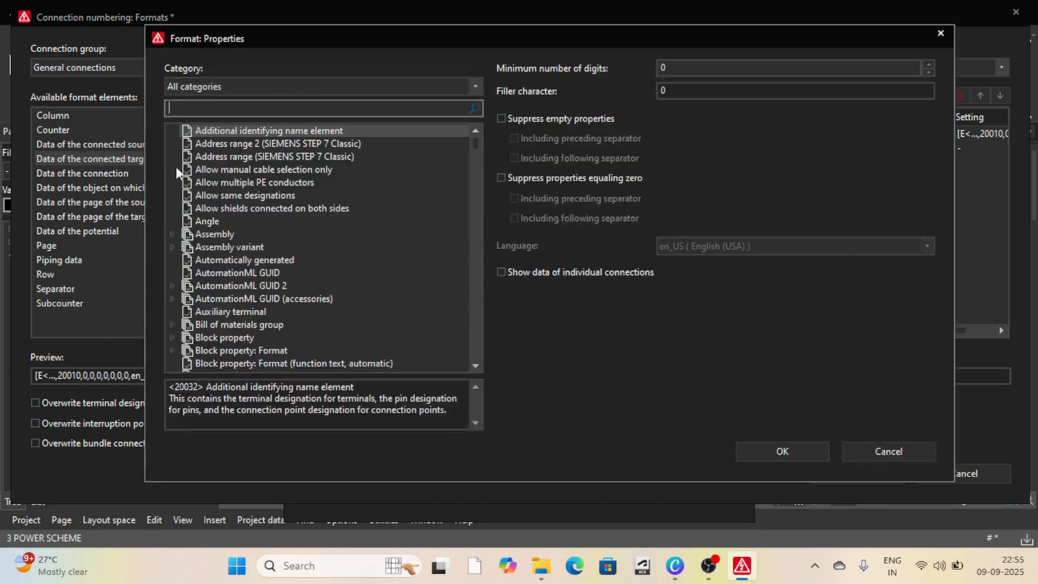
{"action": "type", "text": "connection"}
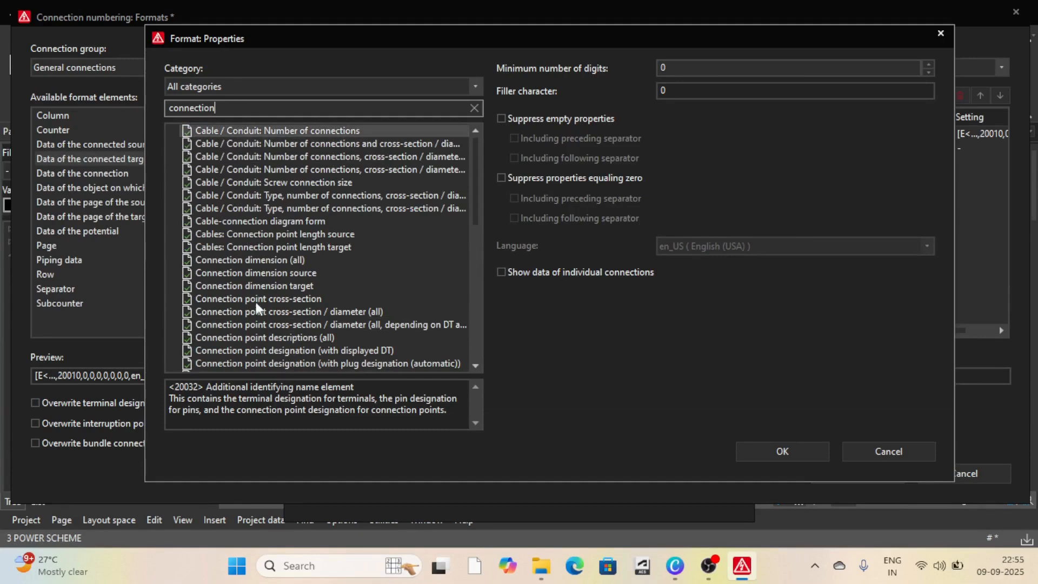
{"action": "scroll", "coordinate": [264, 291], "scroll_direction": "down", "scroll_amount": 10}
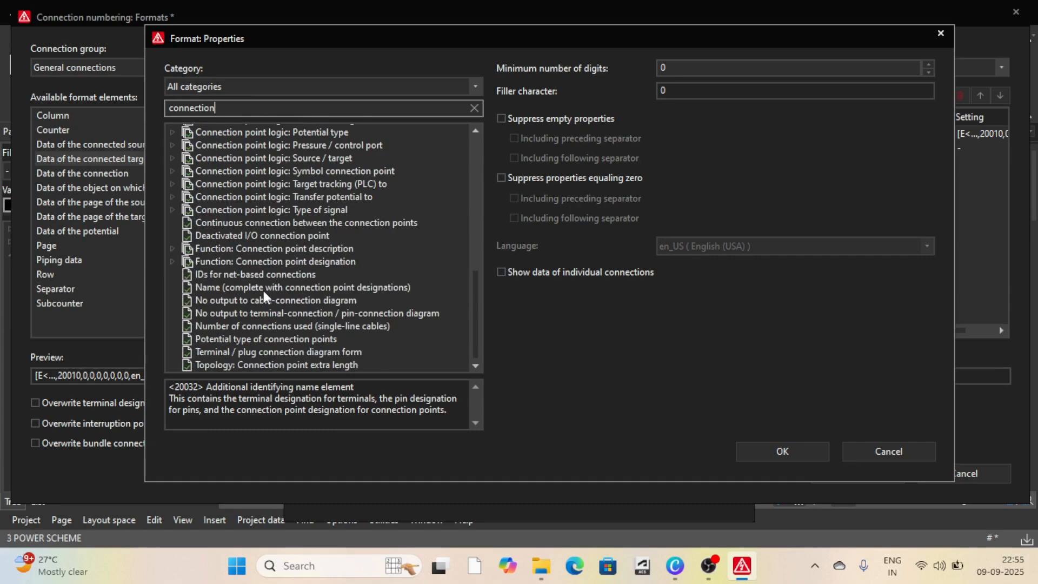
{"action": "scroll", "coordinate": [264, 290], "scroll_direction": "up", "scroll_amount": 5}
{"action": "scroll", "coordinate": [264, 290], "scroll_direction": "down", "scroll_amount": 5}
{"action": "left_click", "coordinate": [302, 262]}
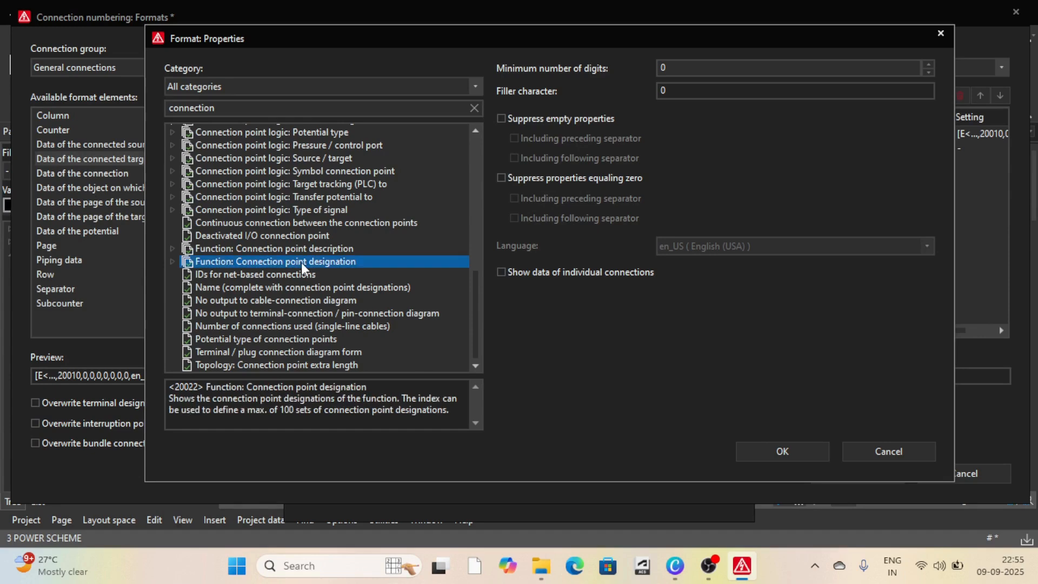
{"action": "left_click", "coordinate": [799, 451]}
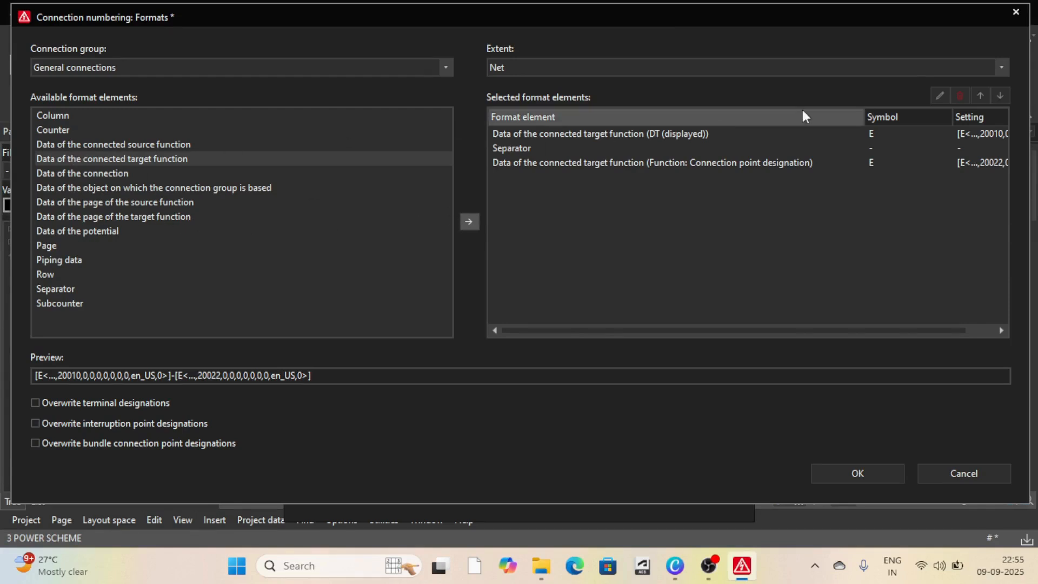
- Append a Separator element using the single character "\" after the target connection point designation
{"action": "left_click", "coordinate": [56, 290]}
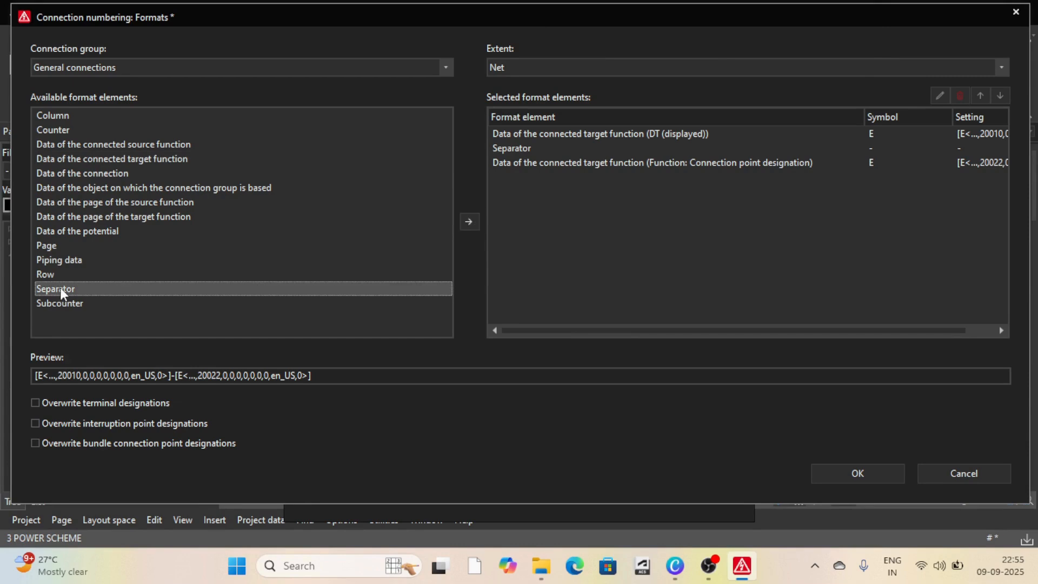
{"action": "left_click", "coordinate": [469, 222]}
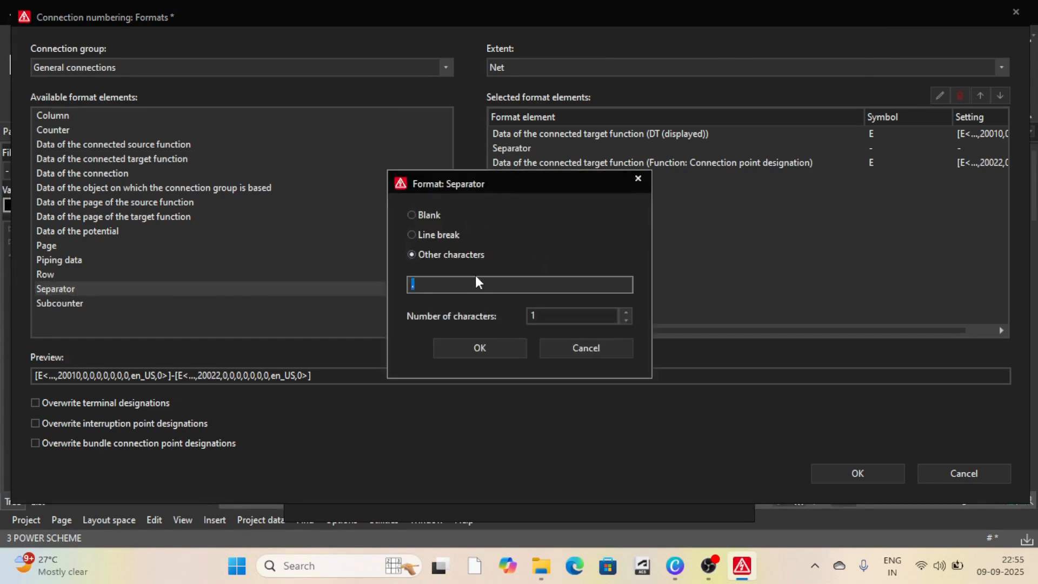
{"action": "type", "text": "-"}
{"action": "left_click", "coordinate": [491, 350]}
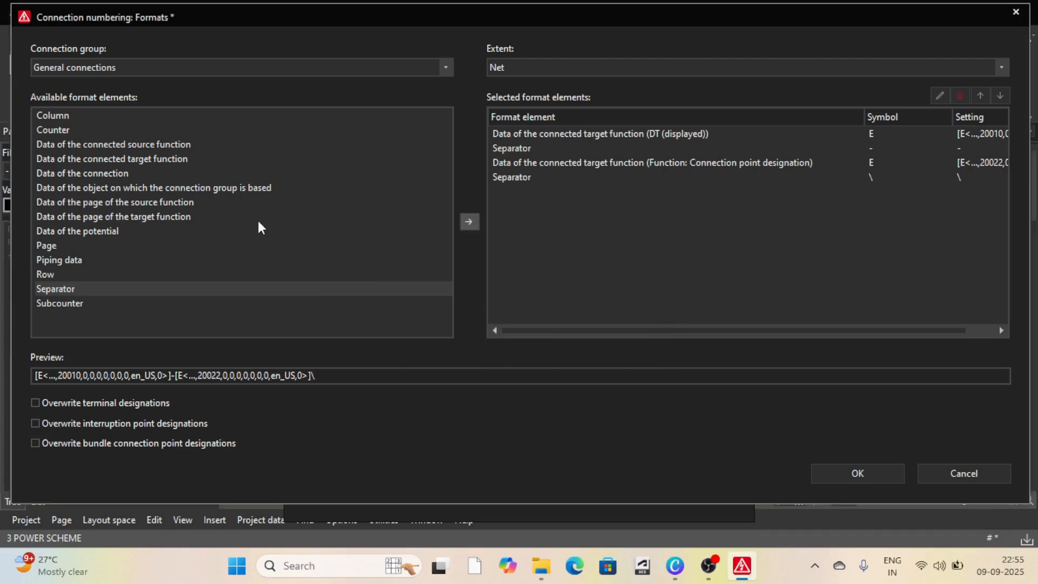
- Append Data of the connected source function with the DT (displayed) property to the format
{"action": "left_click", "coordinate": [63, 146]}
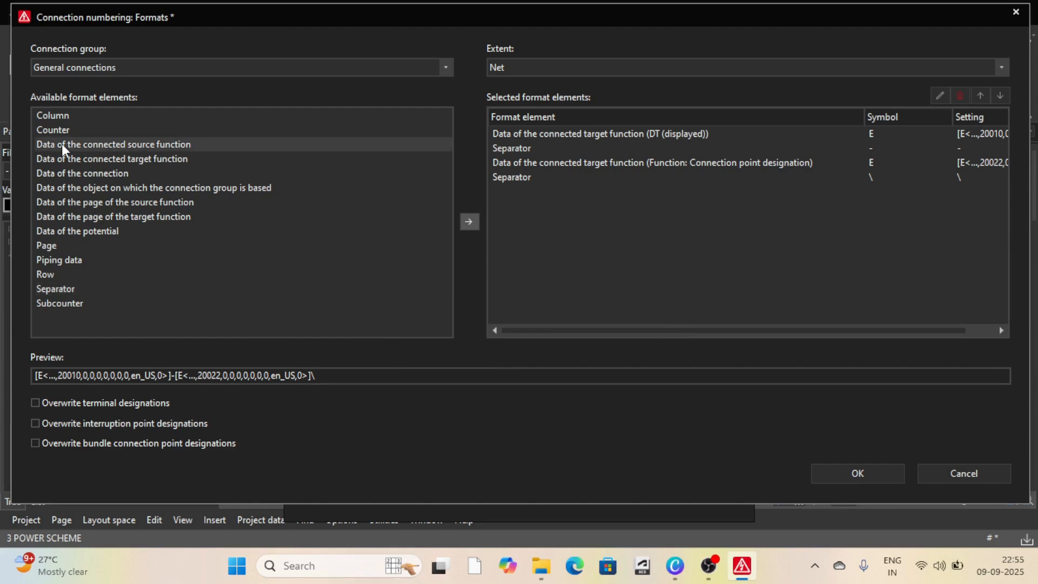
{"action": "left_click", "coordinate": [469, 223]}
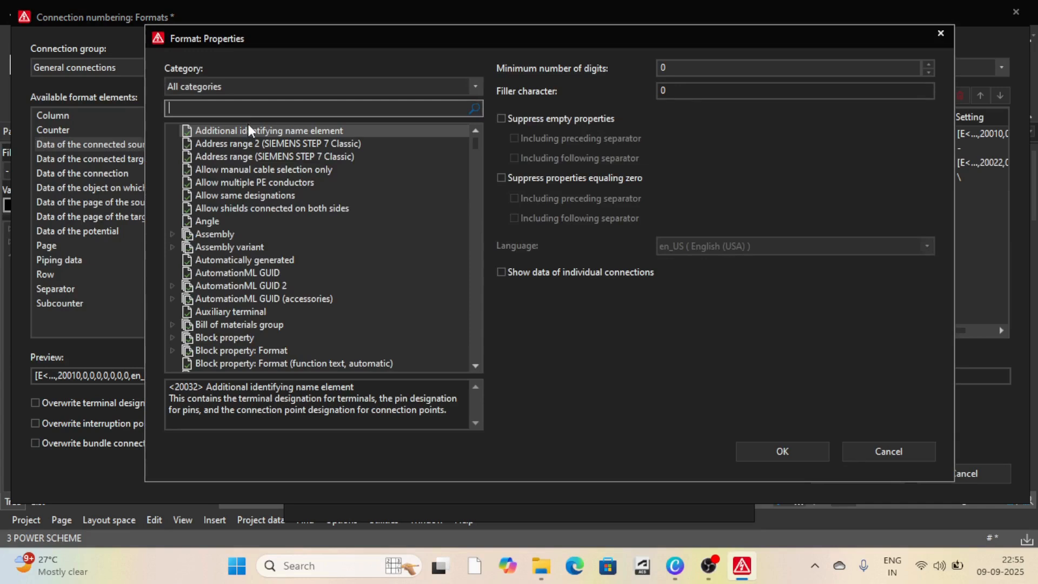
{"action": "type", "text": "dt"}
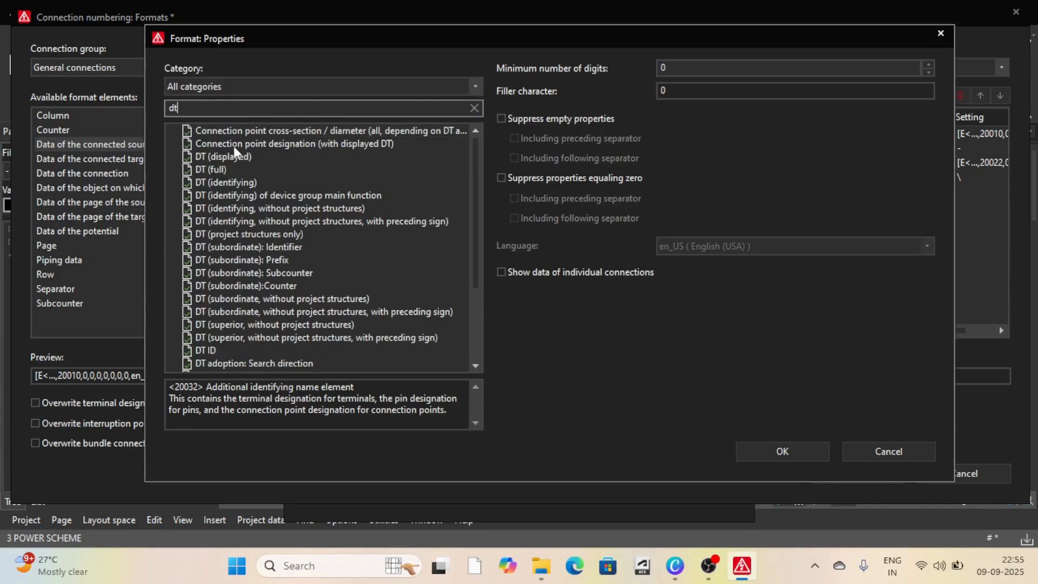
{"action": "left_click", "coordinate": [238, 156]}
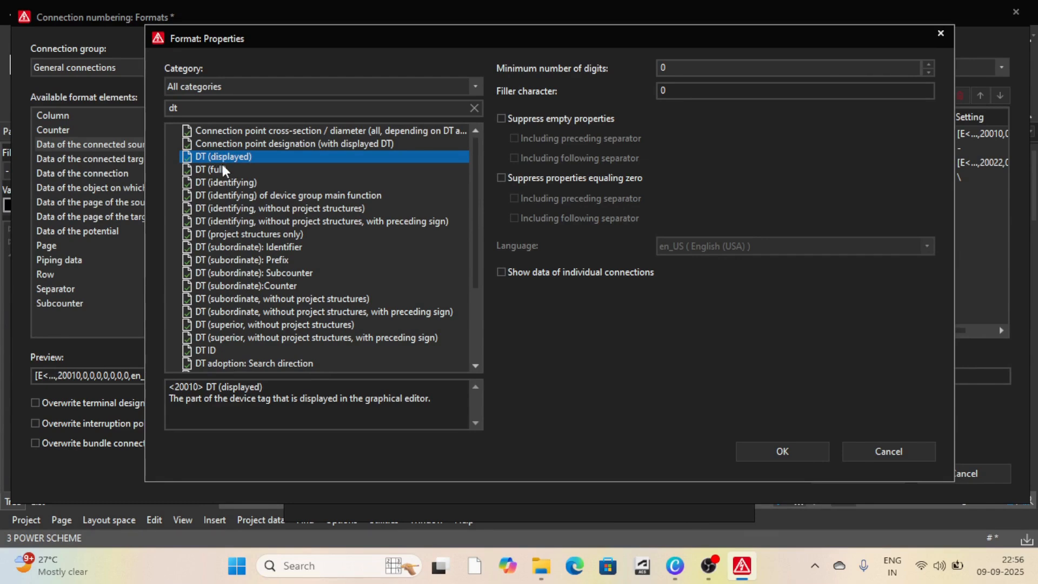
{"action": "left_click", "coordinate": [780, 451]}
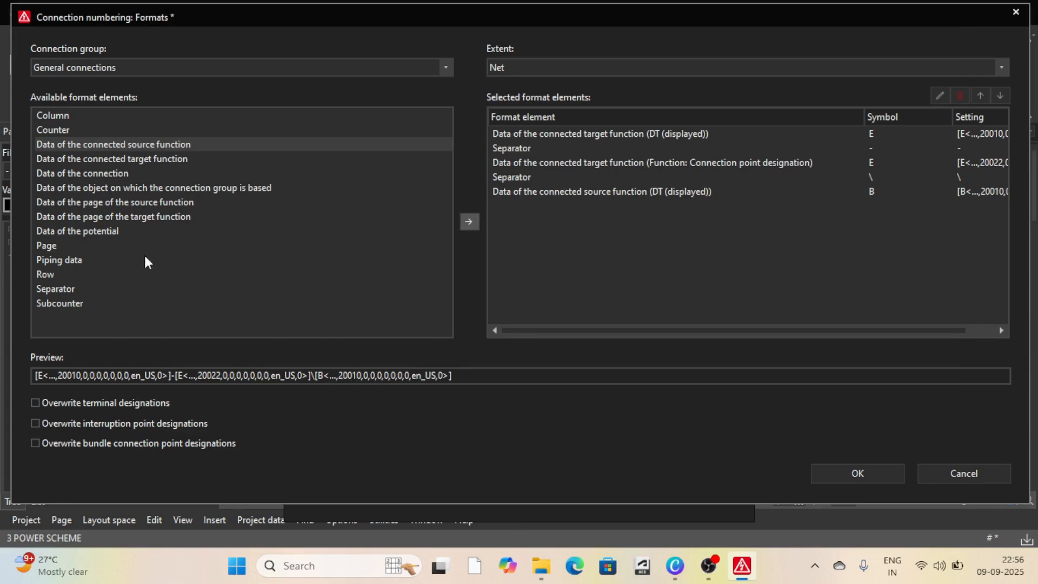
- Append a "-" Separator element after the source function's displayed DT
{"action": "left_click", "coordinate": [66, 291]}
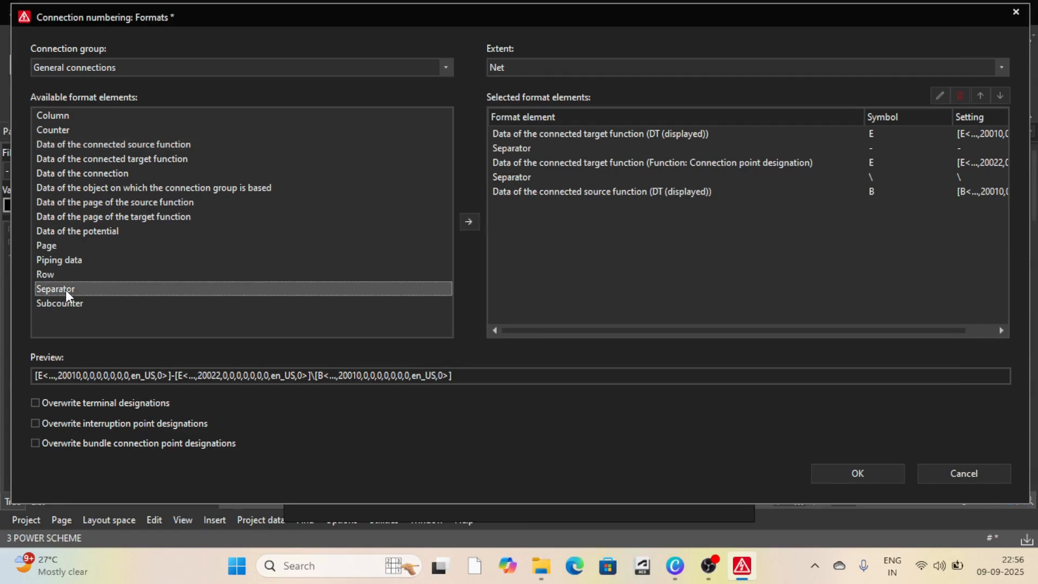
{"action": "left_click", "coordinate": [469, 222]}
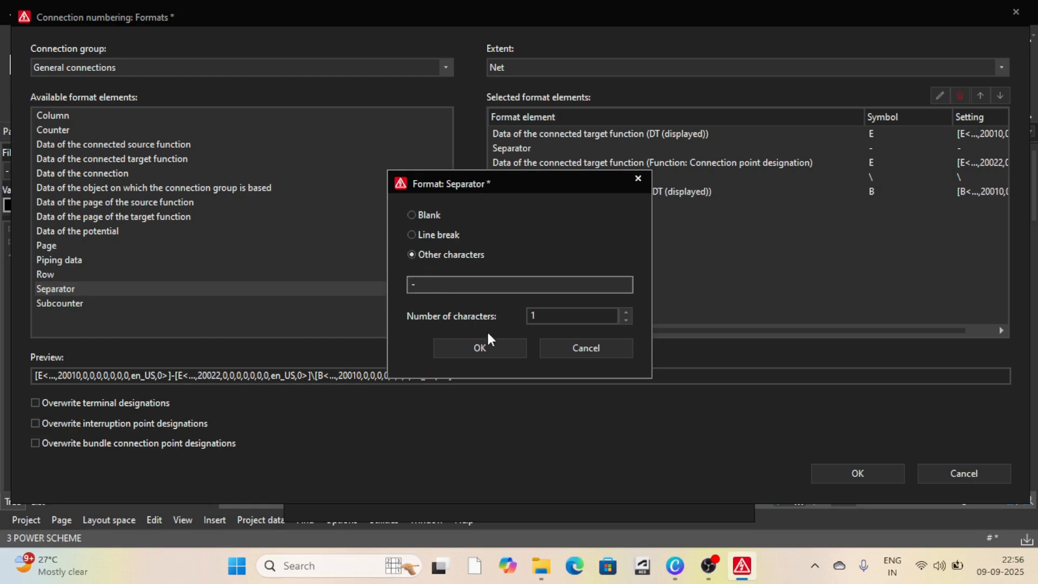
{"action": "left_click", "coordinate": [492, 346]}
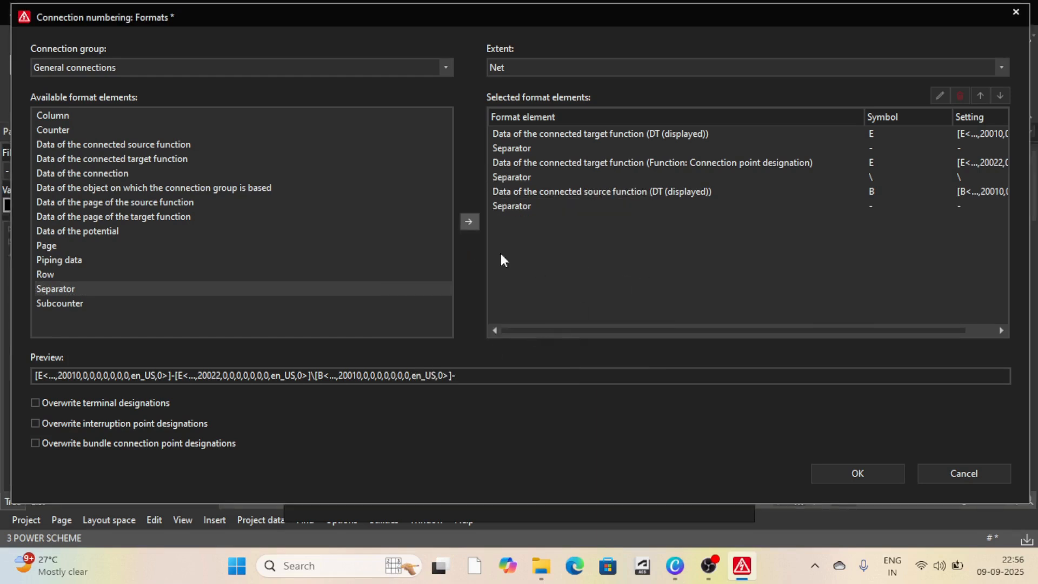
- Append Data of the connected source function with the Function: Connection point designation property as the last format element
{"action": "left_click", "coordinate": [102, 143]}
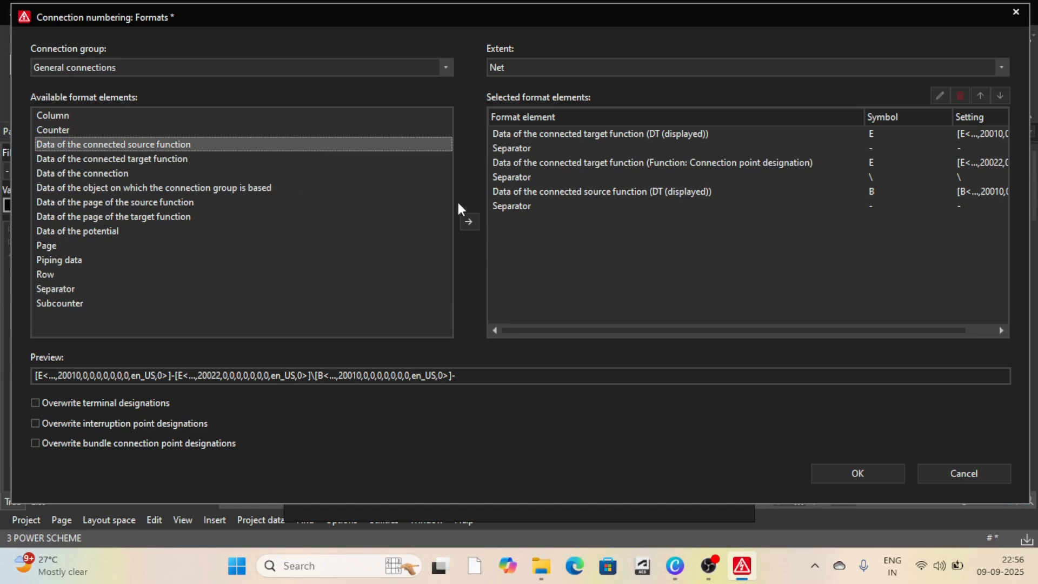
{"action": "left_click", "coordinate": [466, 223]}
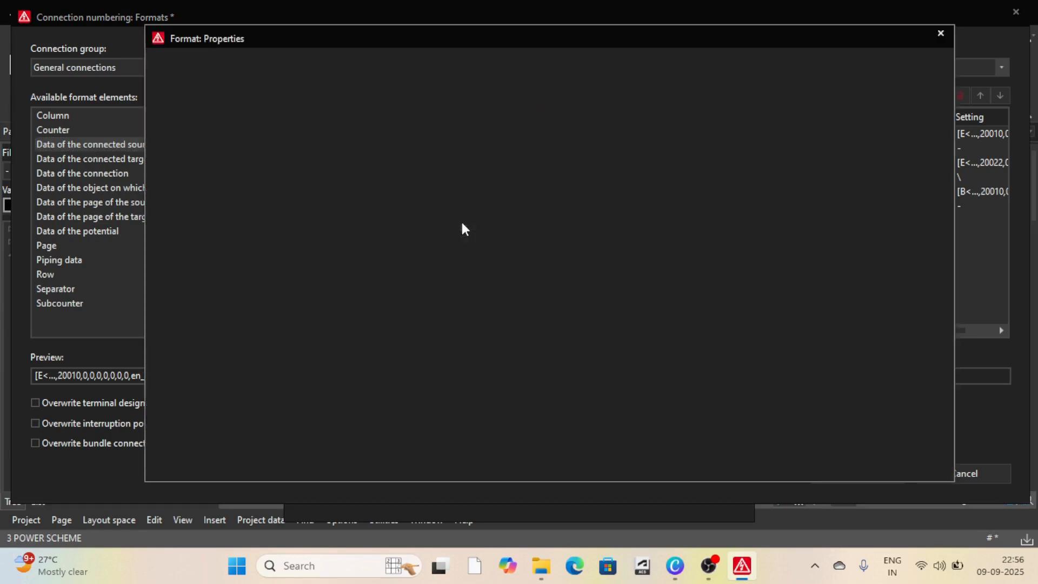
{"action": "type", "text": "con"}
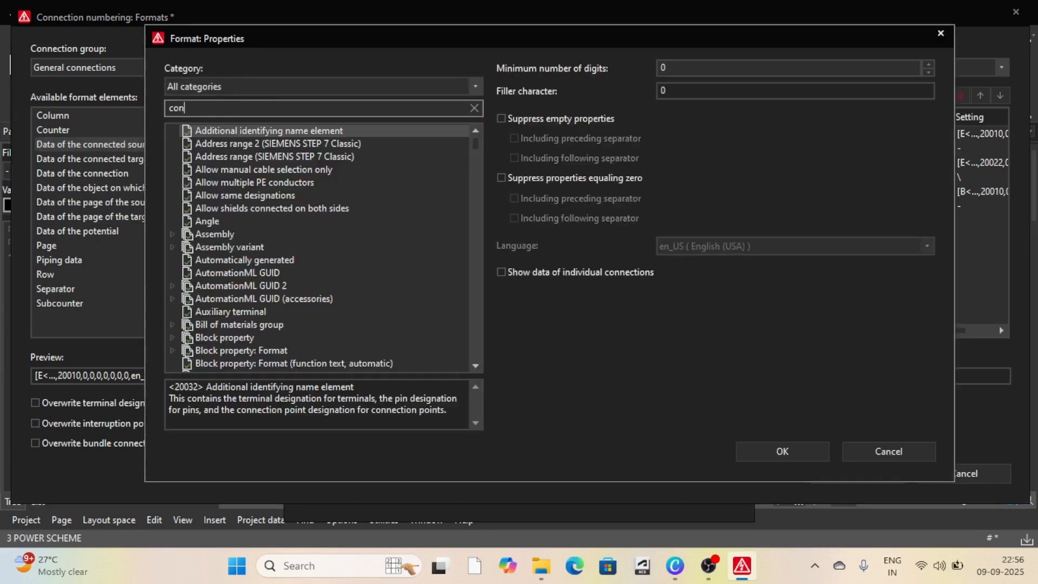
{"action": "type", "text": "nection"}
{"action": "scroll", "coordinate": [275, 267], "scroll_direction": "down", "scroll_amount": 10}
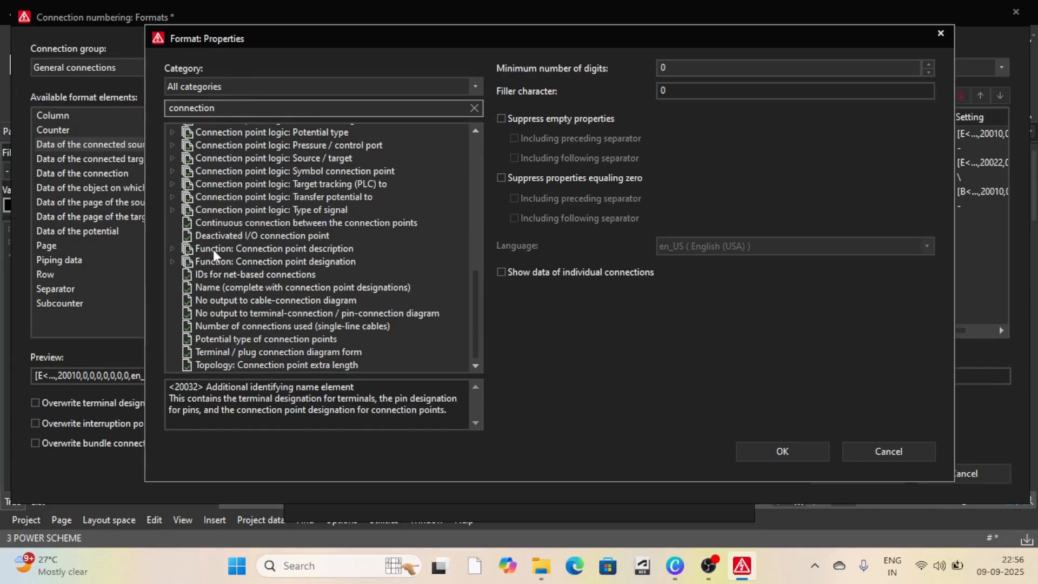
{"action": "left_click", "coordinate": [292, 262]}
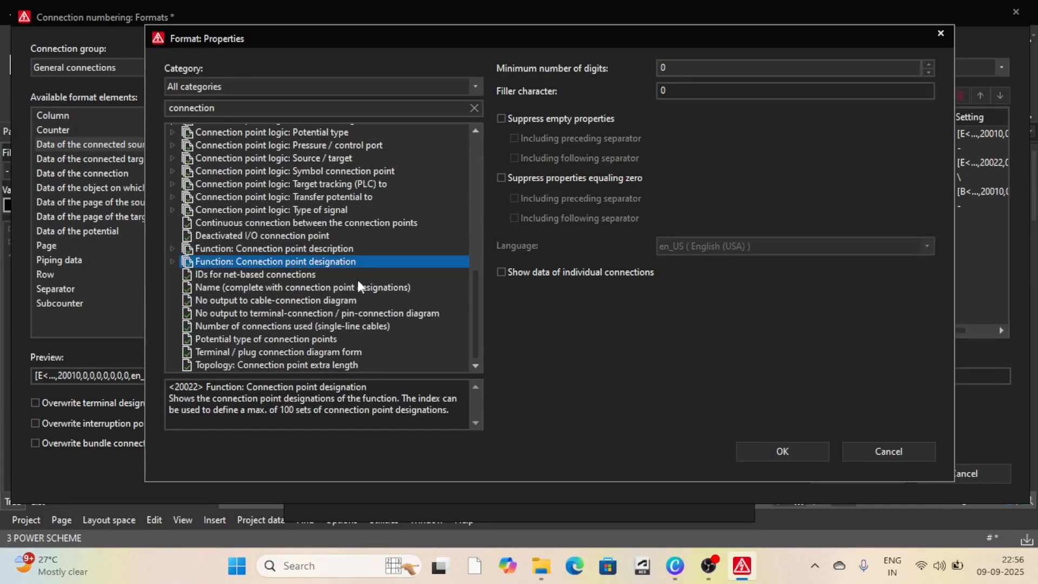
{"action": "left_click", "coordinate": [797, 451]}
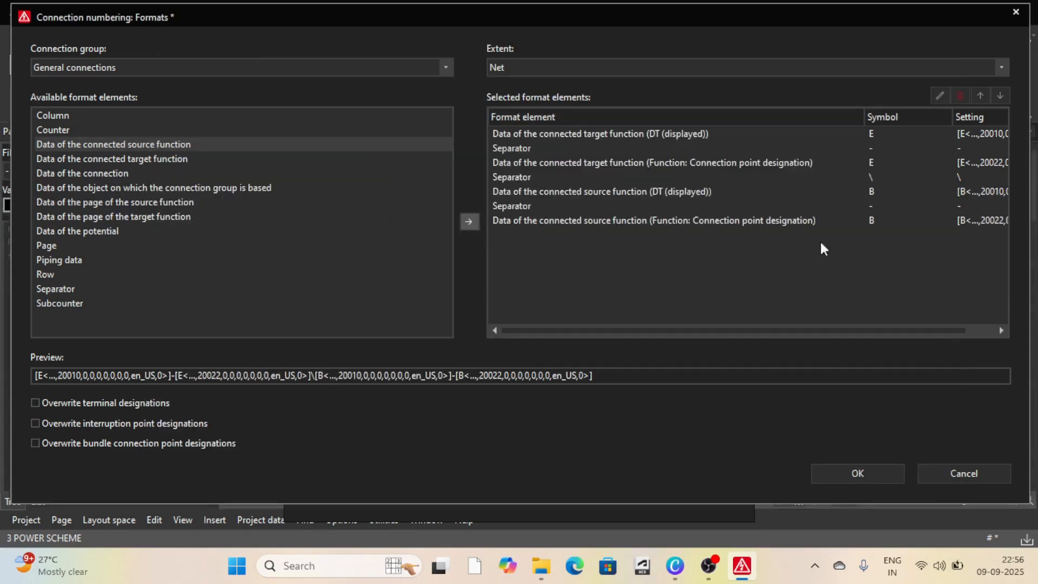
- Accept the format and the Cross ferrules scheme settings, and place the connection definition points using that scheme
{"action": "left_click", "coordinate": [858, 472]}
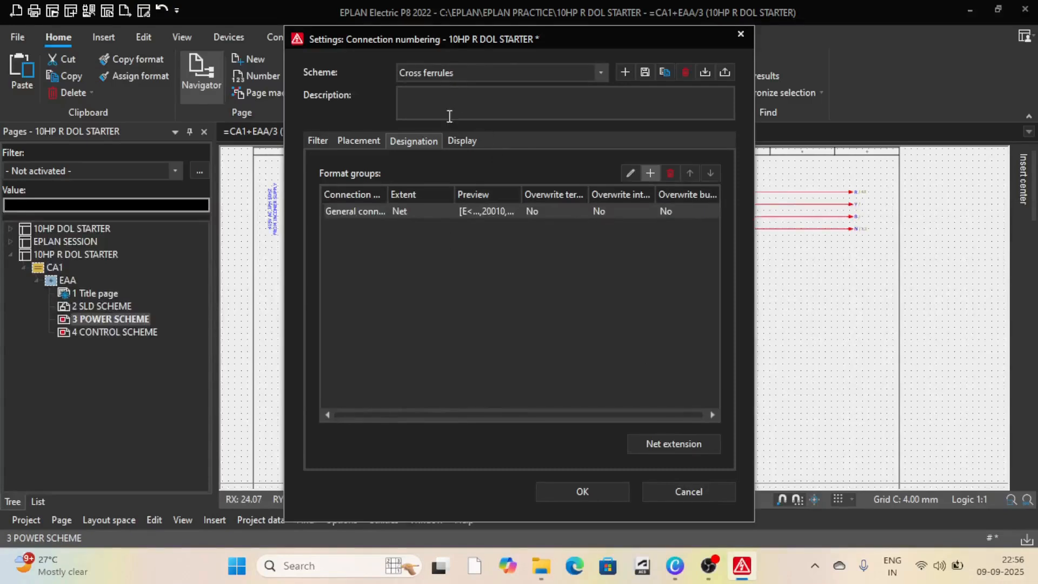
{"action": "left_click", "coordinate": [582, 492]}
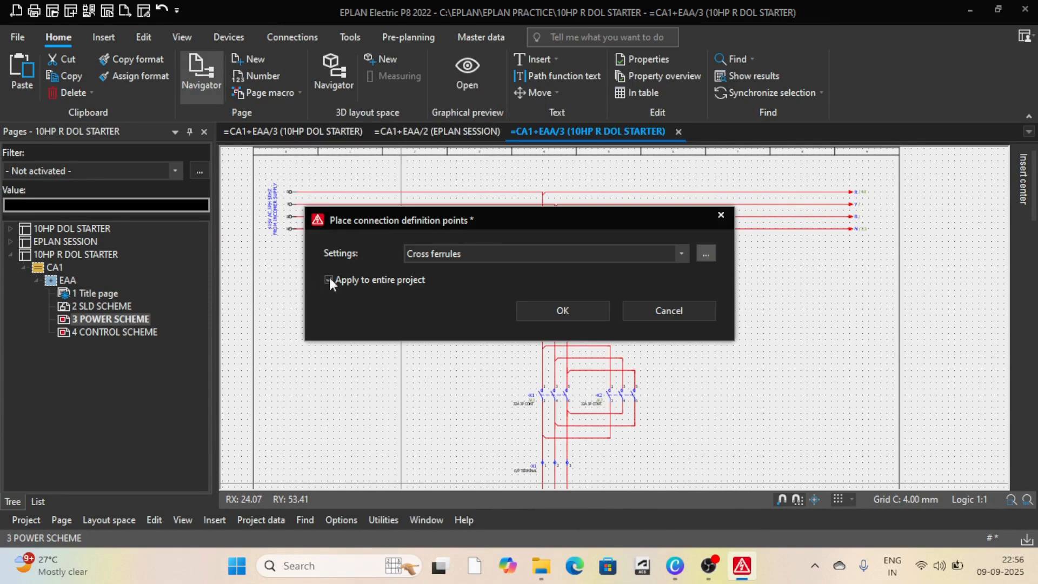
{"action": "left_click", "coordinate": [586, 318]}
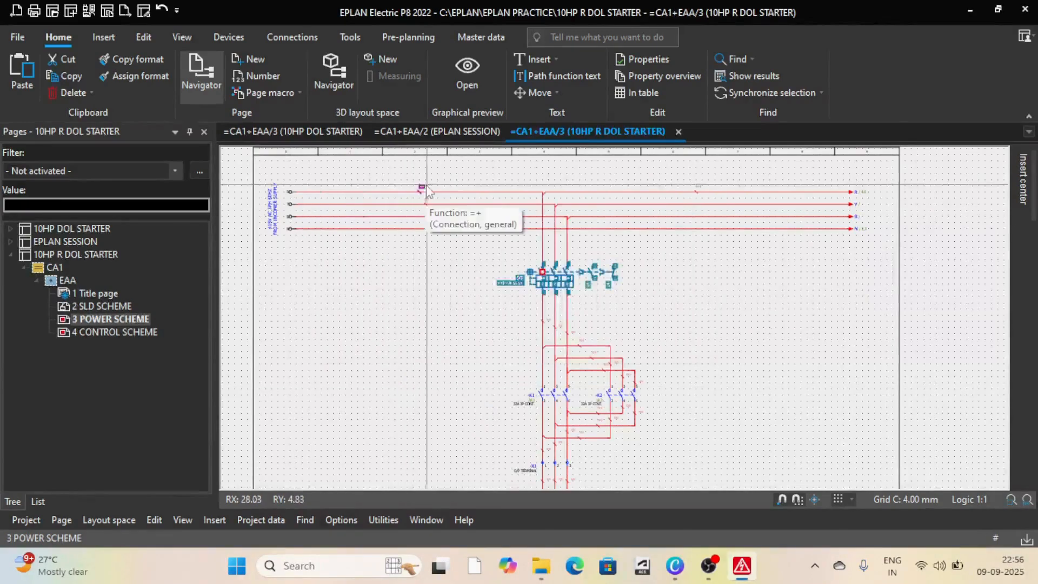
{"action": "scroll", "coordinate": [440, 208], "scroll_direction": "up", "scroll_amount": 5}
{"action": "scroll", "coordinate": [449, 209], "scroll_direction": "down", "scroll_amount": 4}
{"action": "scroll", "coordinate": [646, 354], "scroll_direction": "up", "scroll_amount": 2}
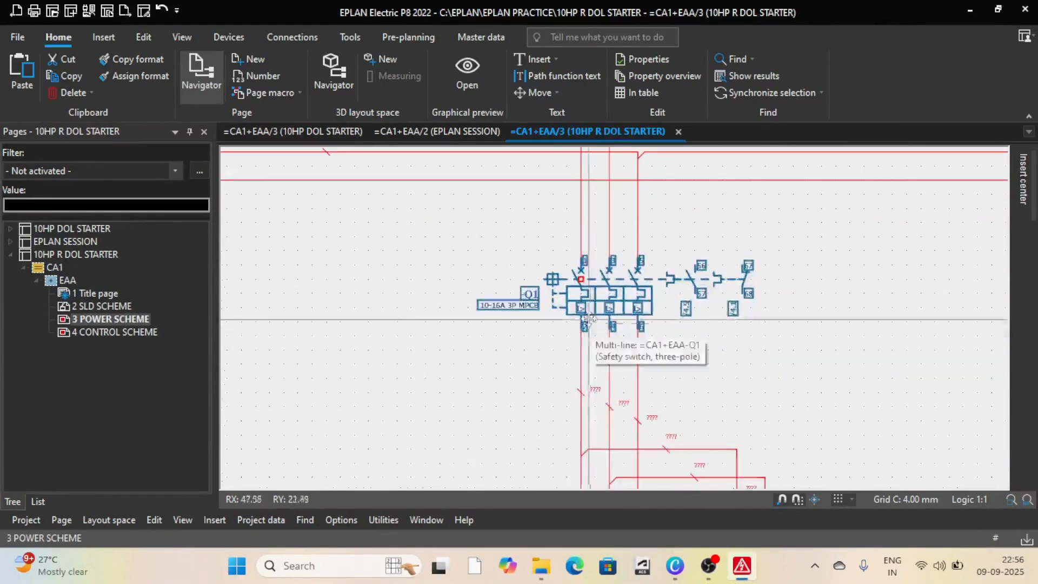
{"action": "scroll", "coordinate": [523, 325], "scroll_direction": "down", "scroll_amount": 2}
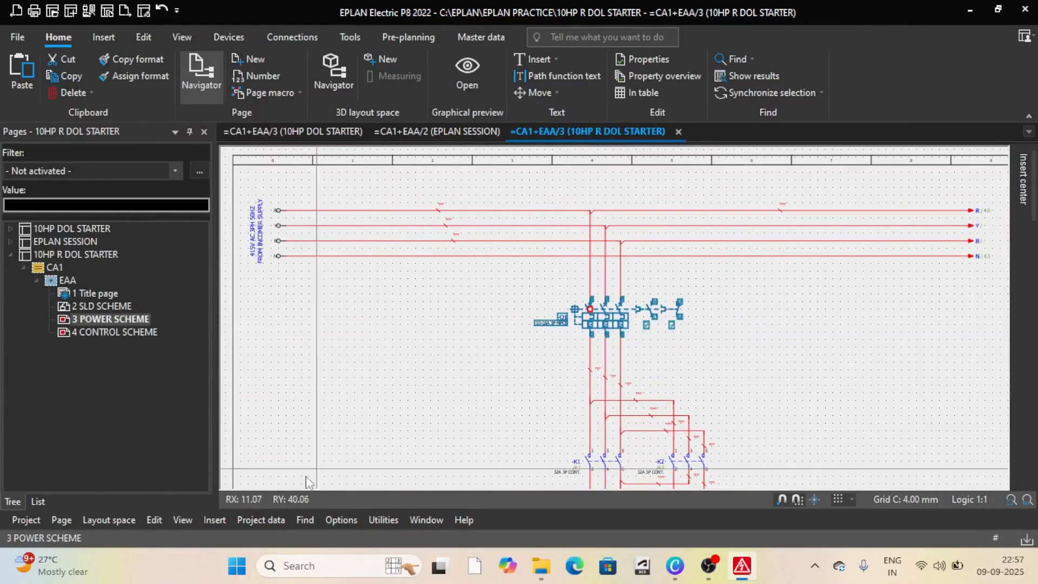
- Designate the connections with the Cross ferrules scheme, accept the result preview, and inspect the wire designations on the supply lines
{"action": "left_click", "coordinate": [263, 520]}
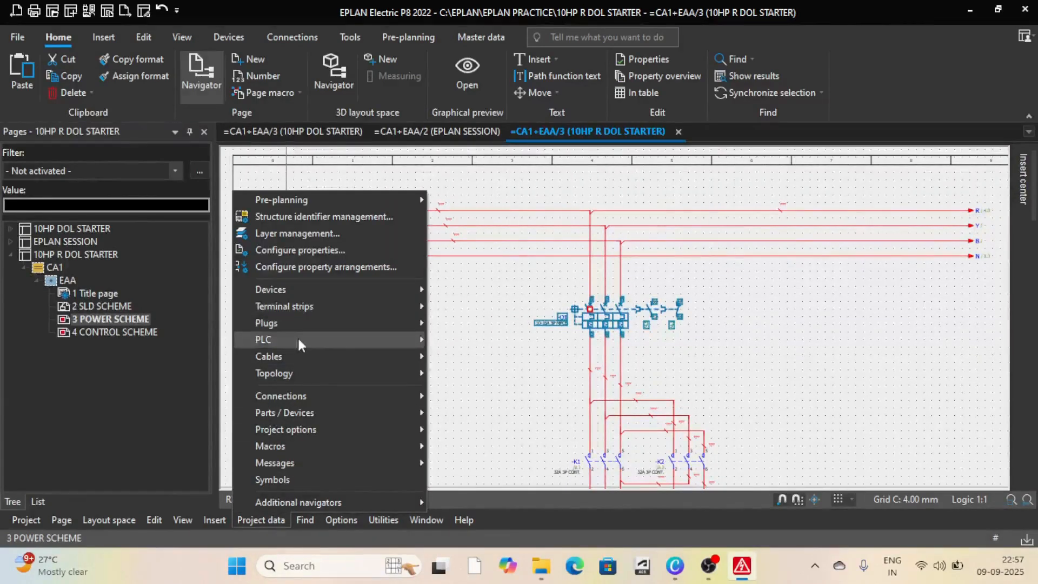
{"action": "mouse_move", "coordinate": [309, 306]}
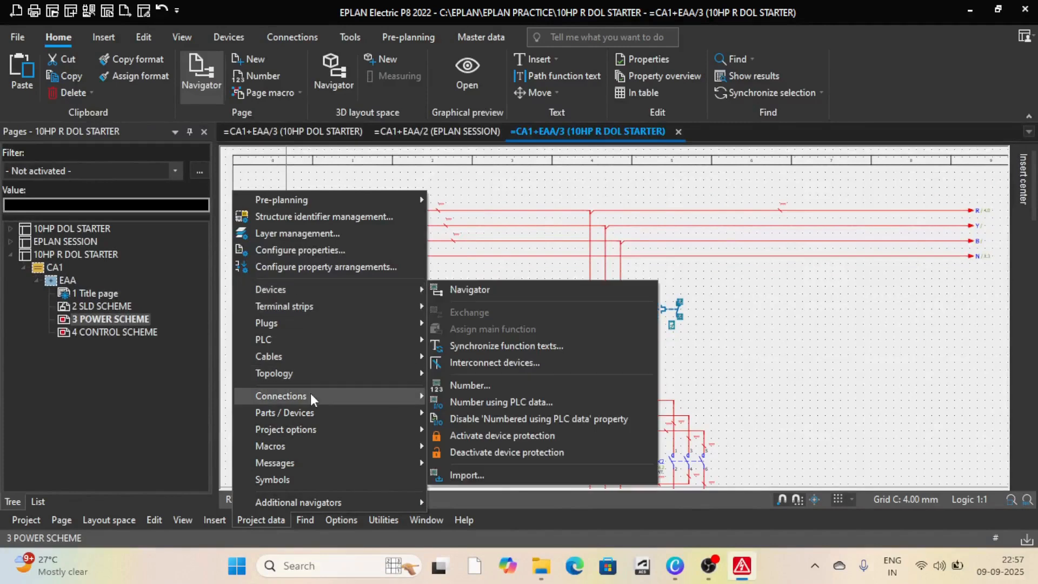
{"action": "mouse_move", "coordinate": [310, 397]}
{"action": "mouse_move", "coordinate": [487, 146]}
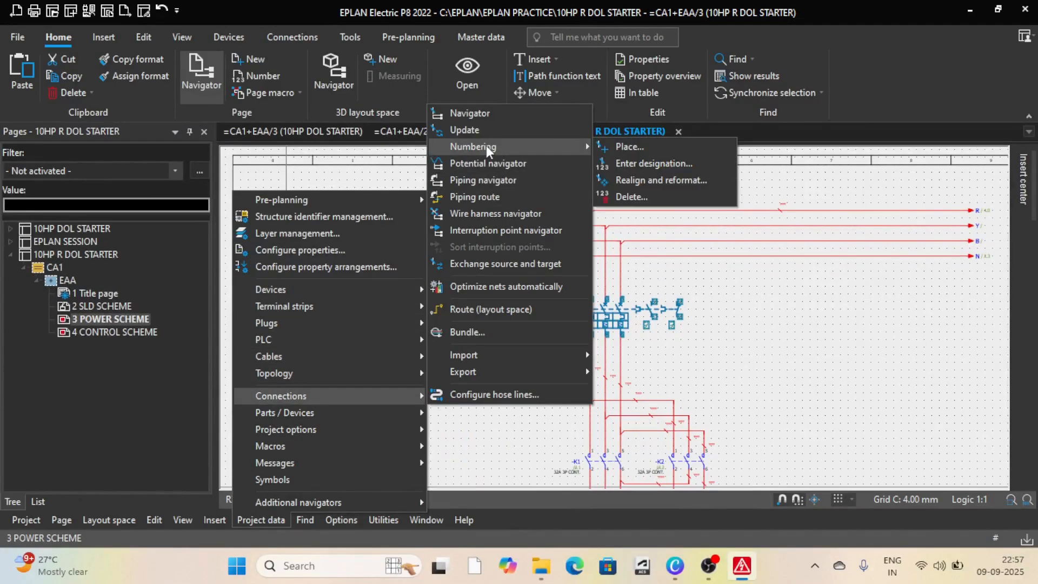
{"action": "left_click", "coordinate": [674, 169]}
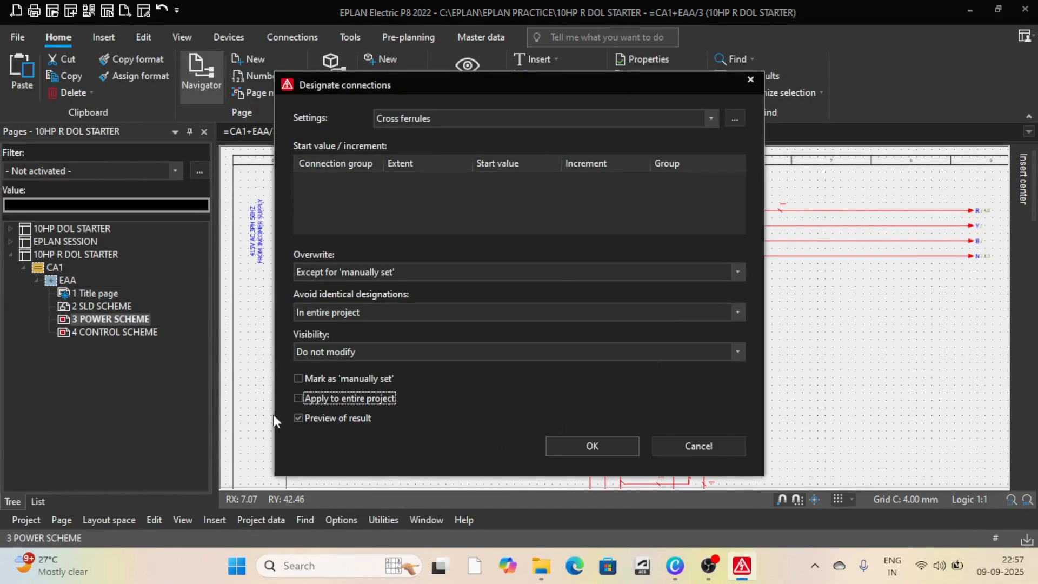
{"action": "left_click", "coordinate": [571, 451]}
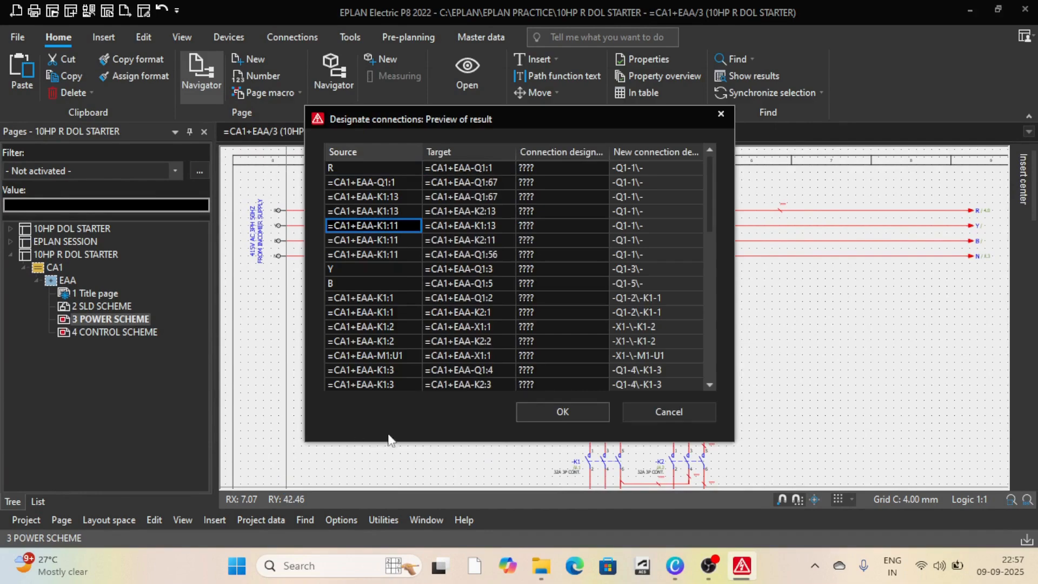
{"action": "left_click", "coordinate": [545, 411]}
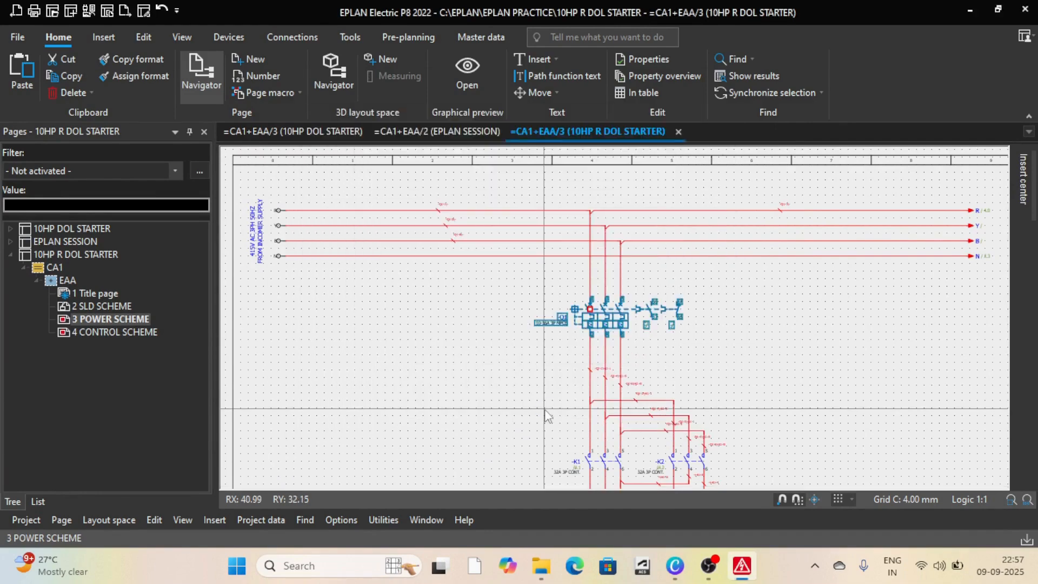
{"action": "scroll", "coordinate": [476, 219], "scroll_direction": "up", "scroll_amount": 3}
{"action": "scroll", "coordinate": [427, 227], "scroll_direction": "down", "scroll_amount": 2}
{"action": "scroll", "coordinate": [430, 216], "scroll_direction": "up", "scroll_amount": 4}
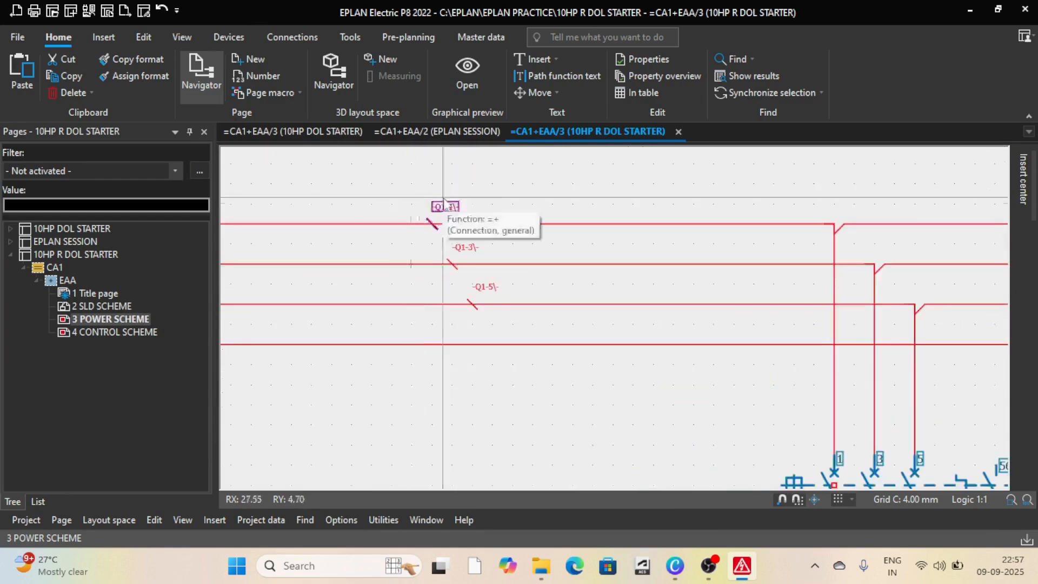
- Examine the connection designations on the three incoming supply lines of the power scheme up close
{"action": "scroll", "coordinate": [352, 271], "scroll_direction": "down", "scroll_amount": 3}
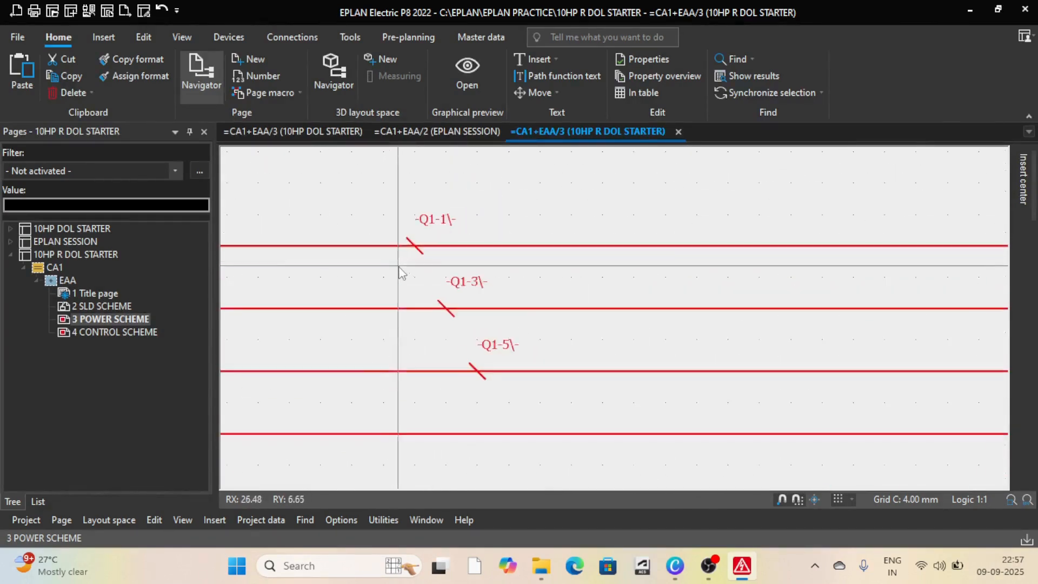
{"action": "scroll", "coordinate": [378, 262], "scroll_direction": "up", "scroll_amount": 2}
{"action": "scroll", "coordinate": [378, 262], "scroll_direction": "down", "scroll_amount": 3}
{"action": "scroll", "coordinate": [441, 246], "scroll_direction": "up", "scroll_amount": 2}
{"action": "scroll", "coordinate": [411, 232], "scroll_direction": "down", "scroll_amount": 1}
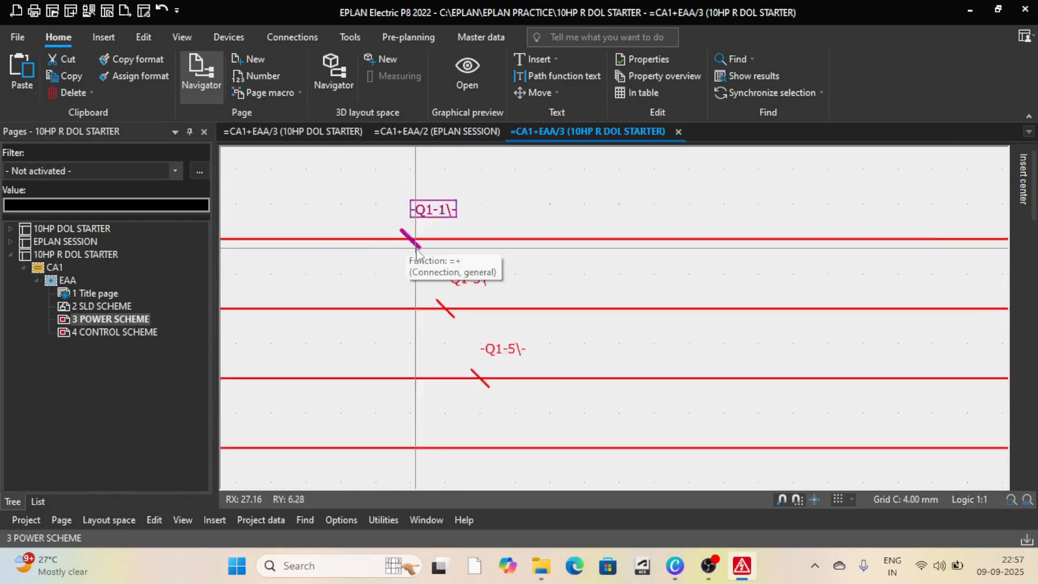
{"action": "scroll", "coordinate": [352, 244], "scroll_direction": "up", "scroll_amount": 1}
{"action": "scroll", "coordinate": [379, 238], "scroll_direction": "down", "scroll_amount": 2}
{"action": "scroll", "coordinate": [385, 238], "scroll_direction": "up", "scroll_amount": 1}
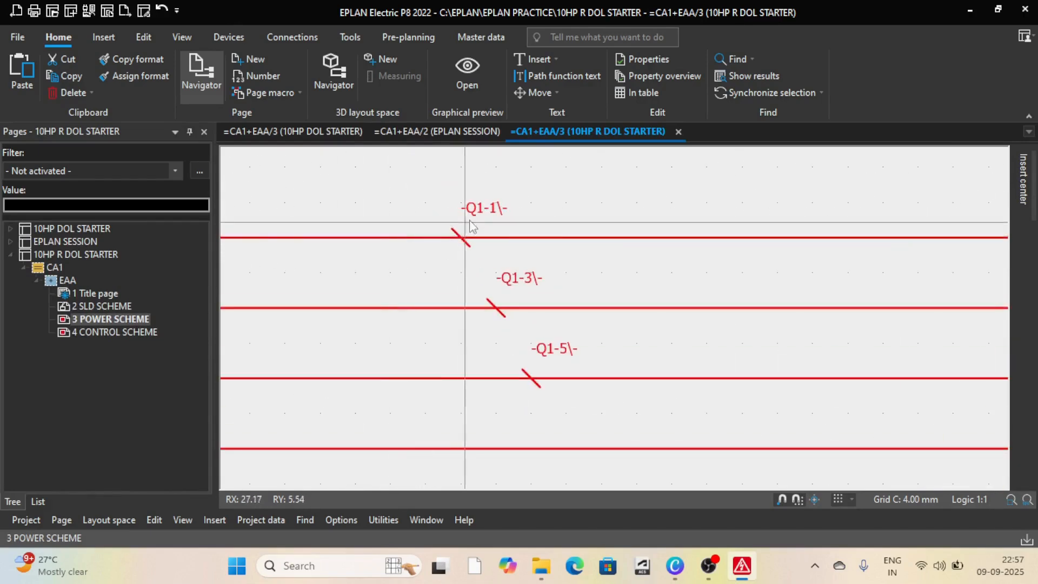
{"action": "scroll", "coordinate": [438, 243], "scroll_direction": "up", "scroll_amount": 2}
{"action": "scroll", "coordinate": [415, 248], "scroll_direction": "down", "scroll_amount": 1}
{"action": "scroll", "coordinate": [416, 246], "scroll_direction": "up", "scroll_amount": 2}
{"action": "scroll", "coordinate": [438, 233], "scroll_direction": "down", "scroll_amount": 2}
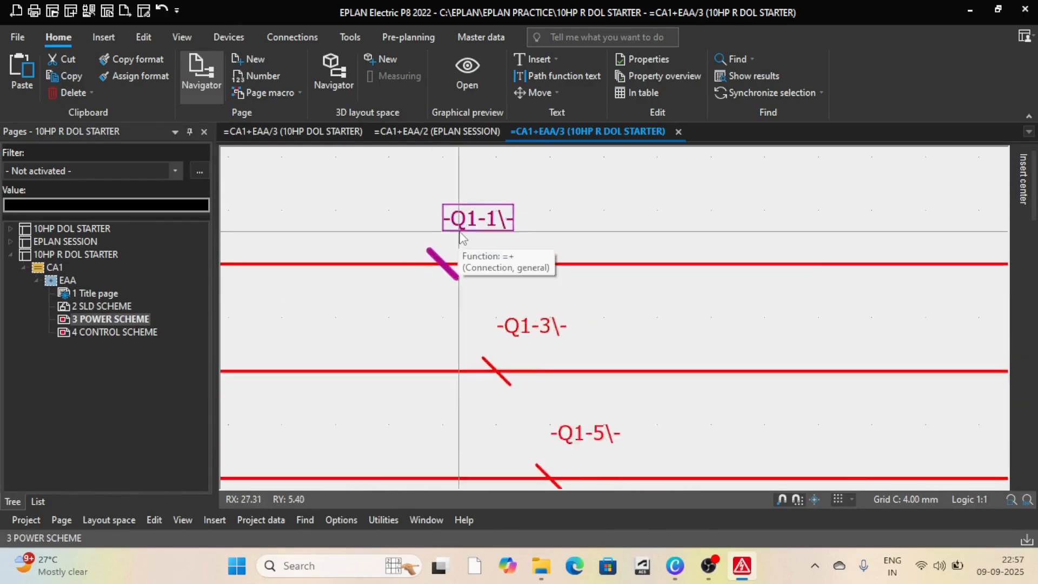
{"action": "scroll", "coordinate": [460, 227], "scroll_direction": "up", "scroll_amount": 3}
{"action": "scroll", "coordinate": [457, 232], "scroll_direction": "down", "scroll_amount": 2}
{"action": "scroll", "coordinate": [454, 233], "scroll_direction": "up", "scroll_amount": 1}
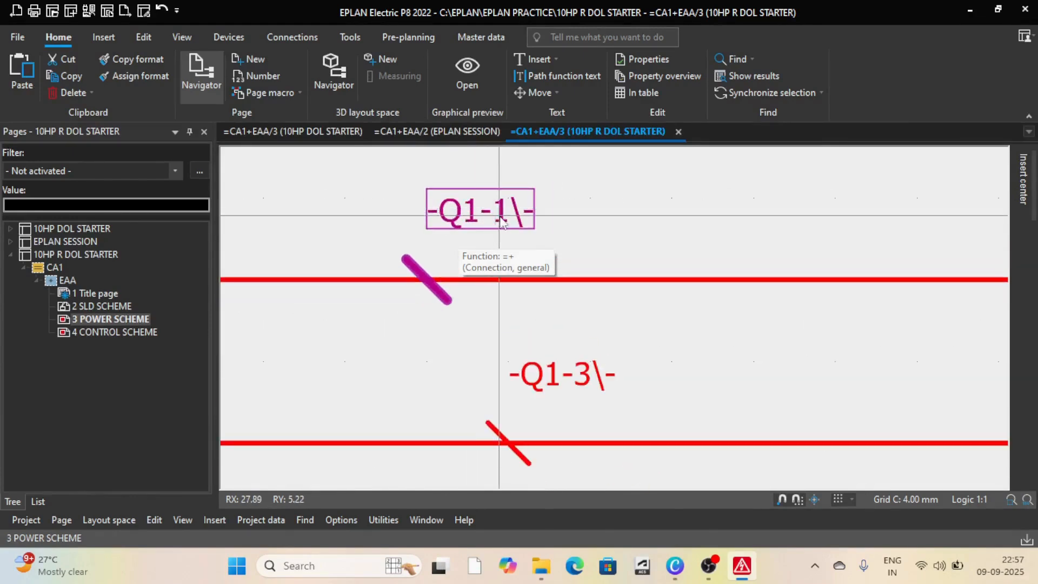
- Trace the three designated supply lines down to terminals 1, 3 and 5 of the MPCB Q1 and compare their numbering
{"action": "scroll", "coordinate": [433, 234], "scroll_direction": "down", "scroll_amount": 1}
{"action": "scroll", "coordinate": [411, 233], "scroll_direction": "down", "scroll_amount": 3}
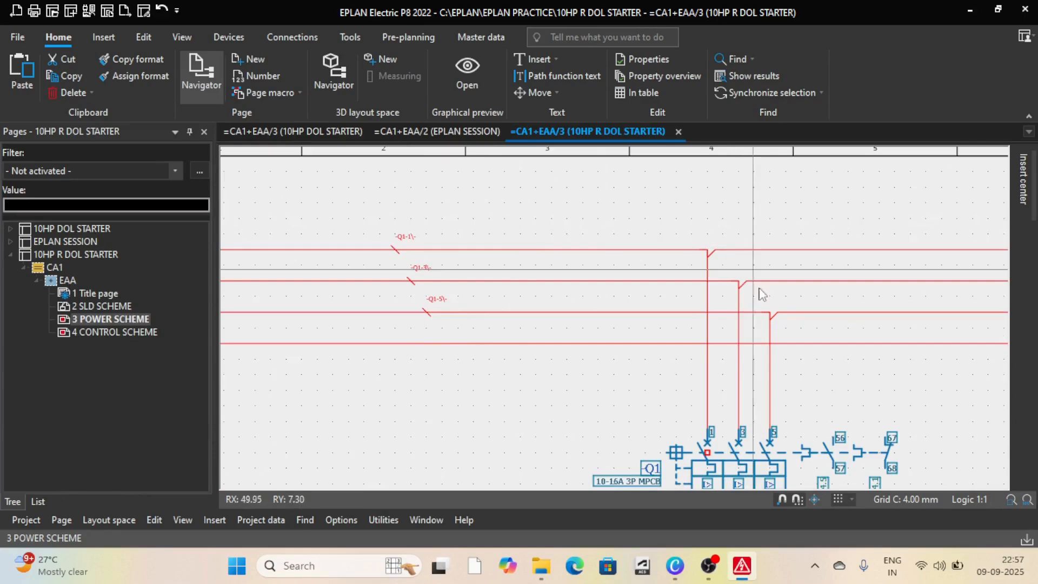
{"action": "scroll", "coordinate": [722, 335], "scroll_direction": "up", "scroll_amount": 2}
{"action": "scroll", "coordinate": [718, 430], "scroll_direction": "up", "scroll_amount": 1}
{"action": "scroll", "coordinate": [687, 384], "scroll_direction": "down", "scroll_amount": 4}
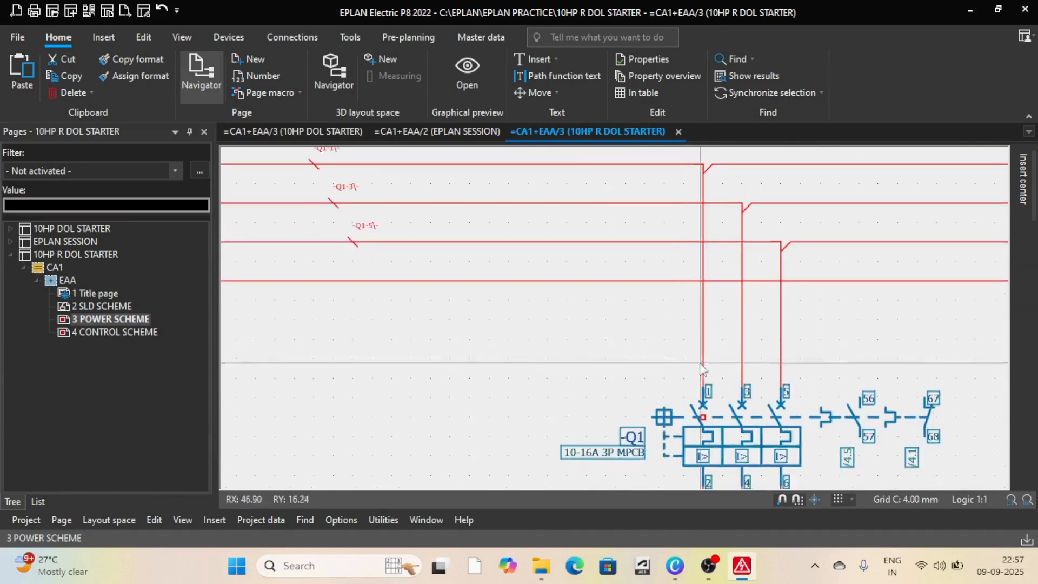
{"action": "scroll", "coordinate": [671, 355], "scroll_direction": "up", "scroll_amount": 2}
{"action": "scroll", "coordinate": [657, 341], "scroll_direction": "down", "scroll_amount": 4}
{"action": "scroll", "coordinate": [692, 439], "scroll_direction": "up", "scroll_amount": 5}
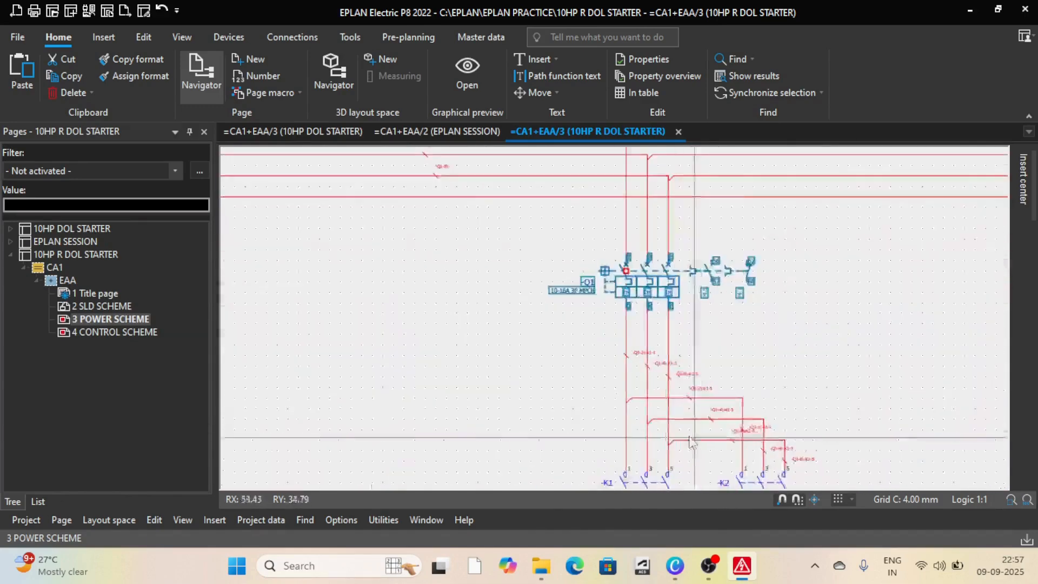
- Compare the designations on the wires between Q1 and contactor K1 with the device tags and connection points at both ends
{"action": "scroll", "coordinate": [621, 324], "scroll_direction": "up", "scroll_amount": 2}
{"action": "scroll", "coordinate": [620, 303], "scroll_direction": "down", "scroll_amount": 2}
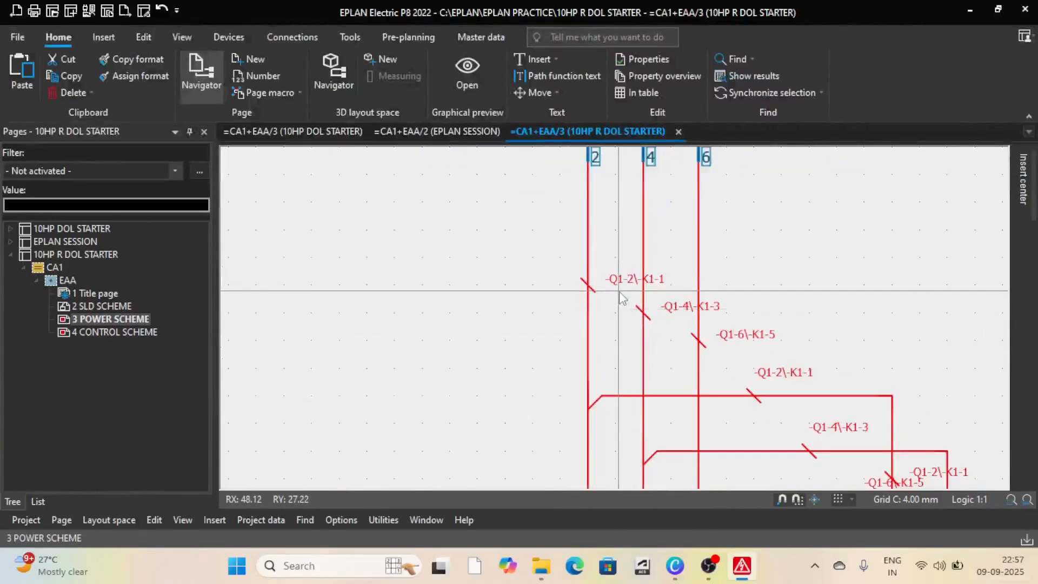
{"action": "scroll", "coordinate": [620, 303], "scroll_direction": "up", "scroll_amount": 3}
{"action": "scroll", "coordinate": [626, 295], "scroll_direction": "down", "scroll_amount": 2}
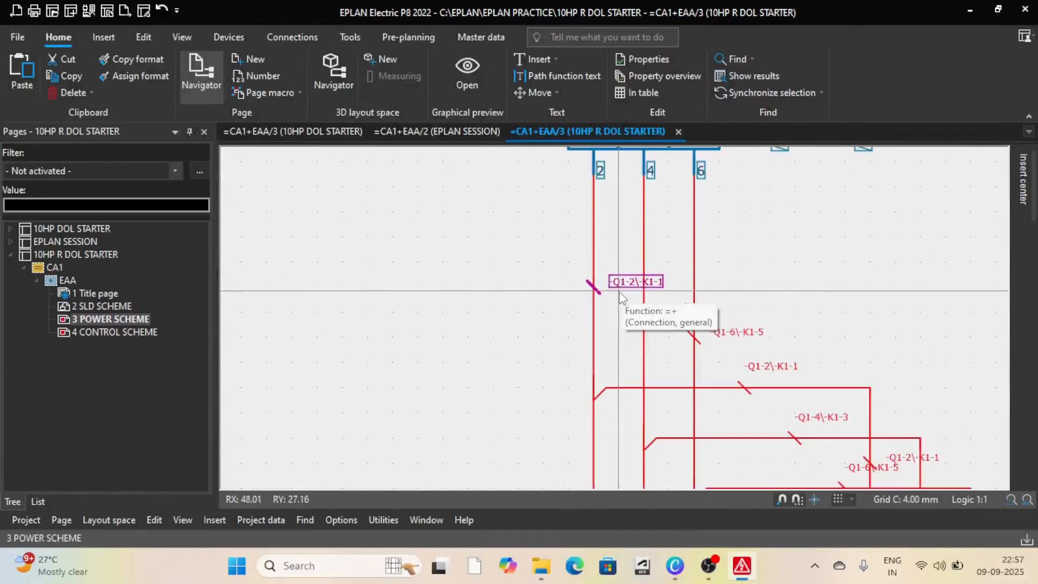
{"action": "scroll", "coordinate": [617, 289], "scroll_direction": "up", "scroll_amount": 2}
{"action": "scroll", "coordinate": [605, 260], "scroll_direction": "down", "scroll_amount": 4}
{"action": "scroll", "coordinate": [581, 227], "scroll_direction": "up", "scroll_amount": 3}
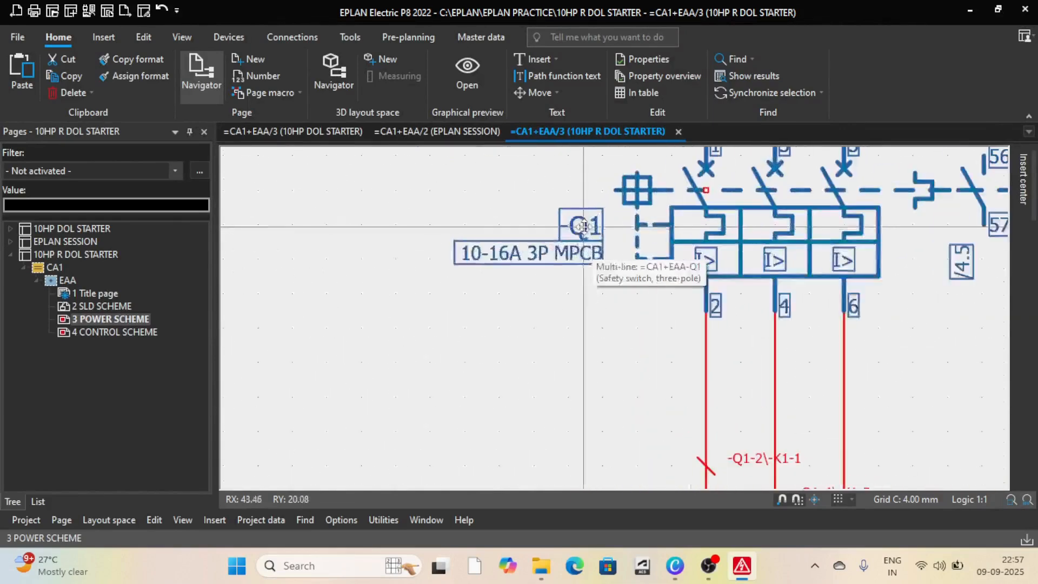
{"action": "scroll", "coordinate": [579, 226], "scroll_direction": "down", "scroll_amount": 2}
{"action": "scroll", "coordinate": [672, 342], "scroll_direction": "up", "scroll_amount": 3}
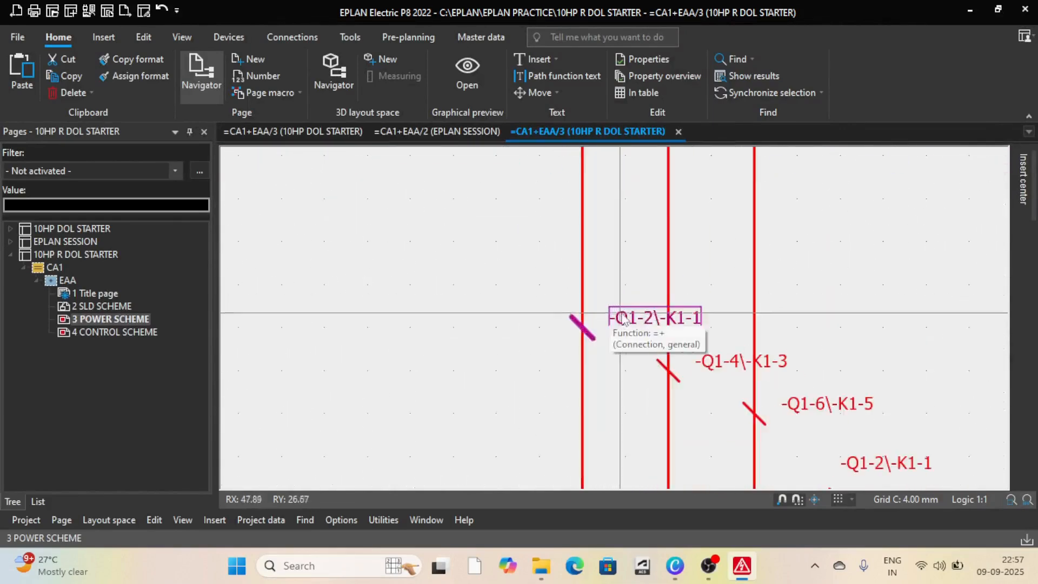
{"action": "scroll", "coordinate": [676, 324], "scroll_direction": "down", "scroll_amount": 4}
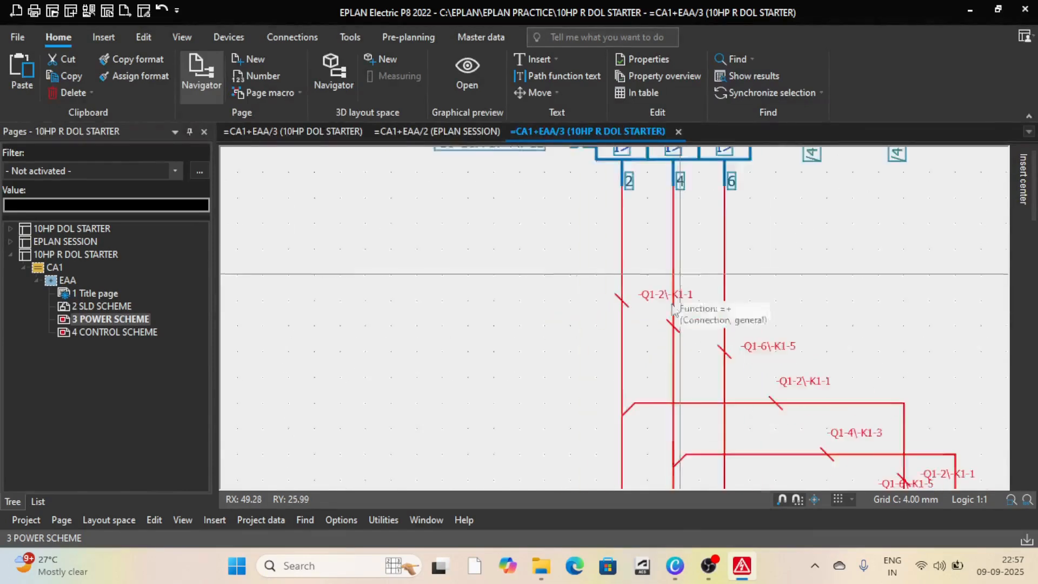
{"action": "scroll", "coordinate": [657, 378], "scroll_direction": "up", "scroll_amount": 3}
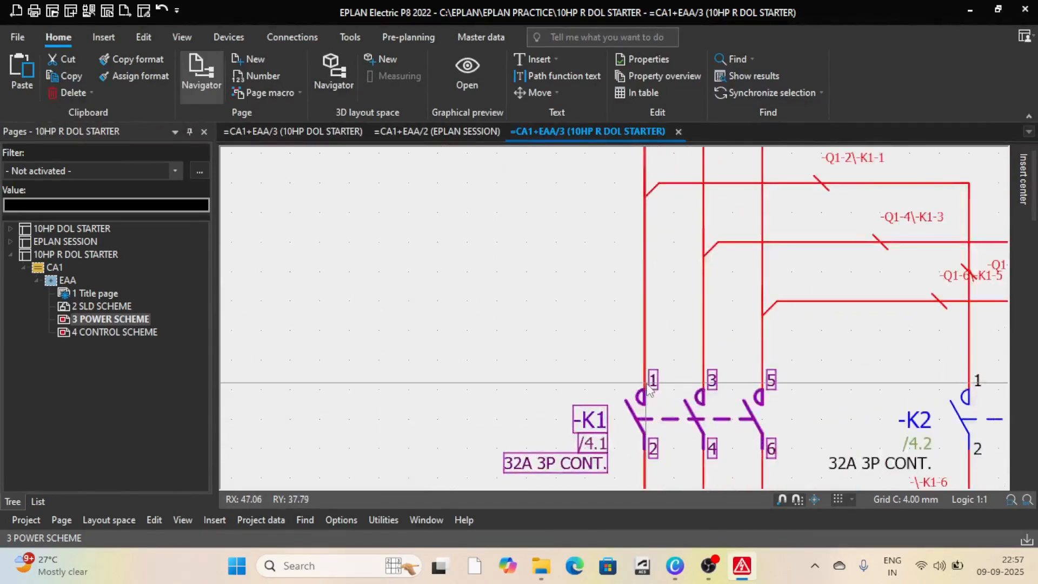
{"action": "scroll", "coordinate": [649, 382], "scroll_direction": "down", "scroll_amount": 3}
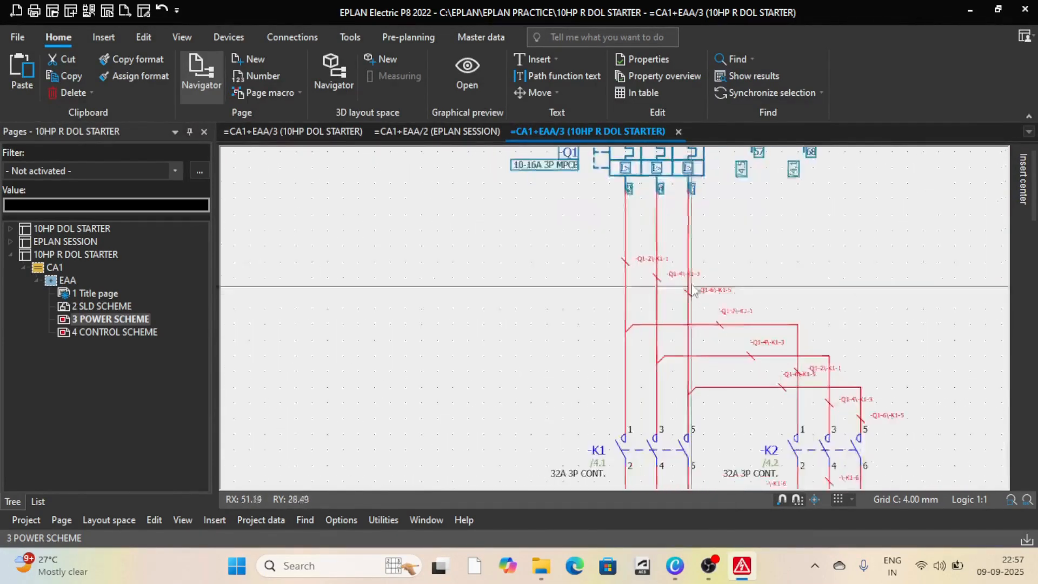
- Examine the designations on the branch wires leading across to contactor K2, and review the wiring down to the motor
{"action": "scroll", "coordinate": [647, 267], "scroll_direction": "up", "scroll_amount": 3}
{"action": "scroll", "coordinate": [765, 338], "scroll_direction": "up", "scroll_amount": 2}
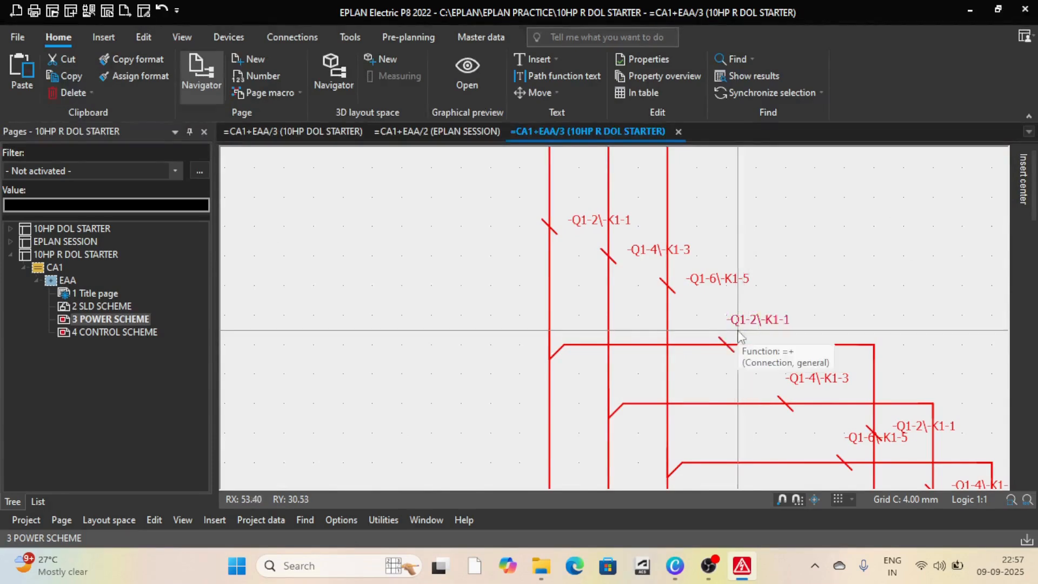
{"action": "scroll", "coordinate": [741, 335], "scroll_direction": "down", "scroll_amount": 2}
{"action": "scroll", "coordinate": [741, 333], "scroll_direction": "up", "scroll_amount": 2}
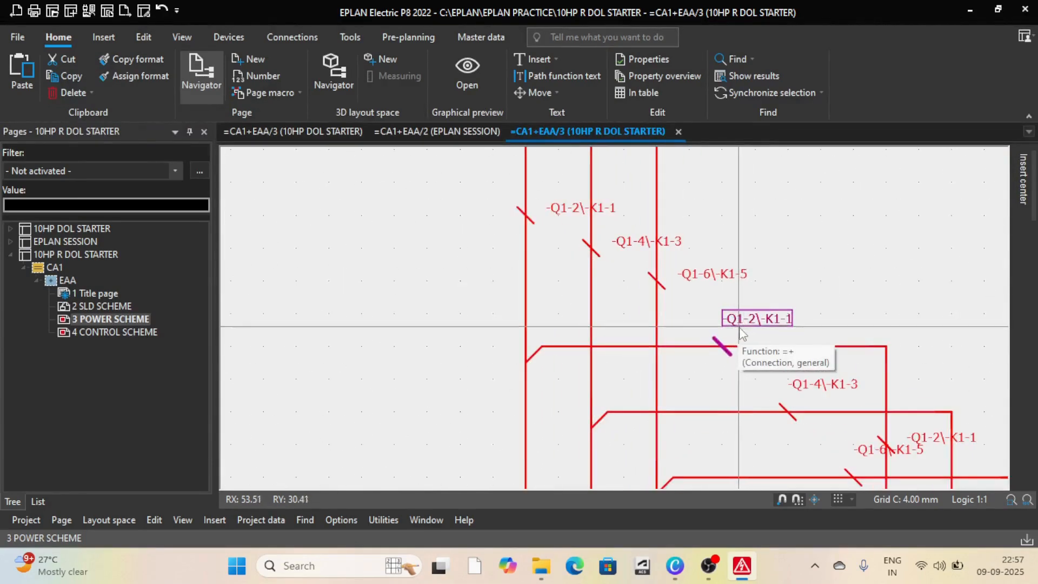
{"action": "scroll", "coordinate": [748, 338], "scroll_direction": "down", "scroll_amount": 2}
{"action": "scroll", "coordinate": [748, 337], "scroll_direction": "up", "scroll_amount": 1}
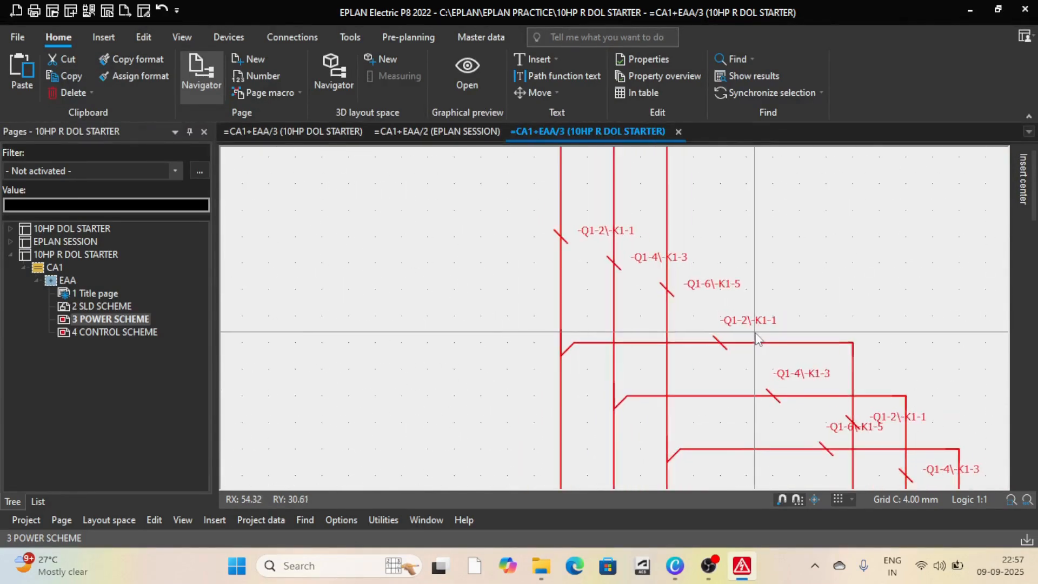
{"action": "scroll", "coordinate": [749, 339], "scroll_direction": "down", "scroll_amount": 2}
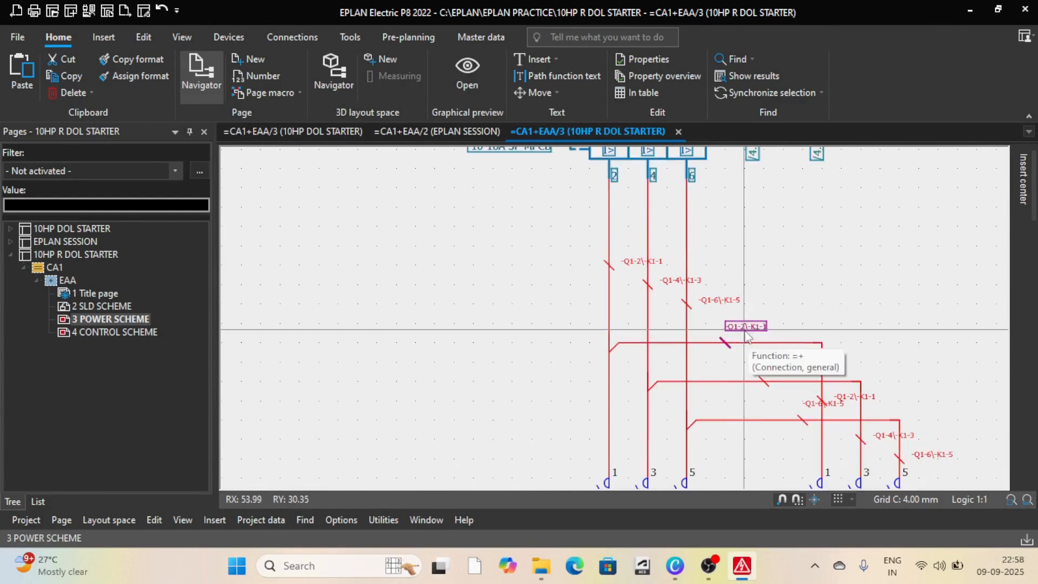
{"action": "scroll", "coordinate": [748, 337], "scroll_direction": "down", "scroll_amount": 2}
{"action": "scroll", "coordinate": [747, 337], "scroll_direction": "up", "scroll_amount": 2}
{"action": "scroll", "coordinate": [752, 341], "scroll_direction": "down", "scroll_amount": 2}
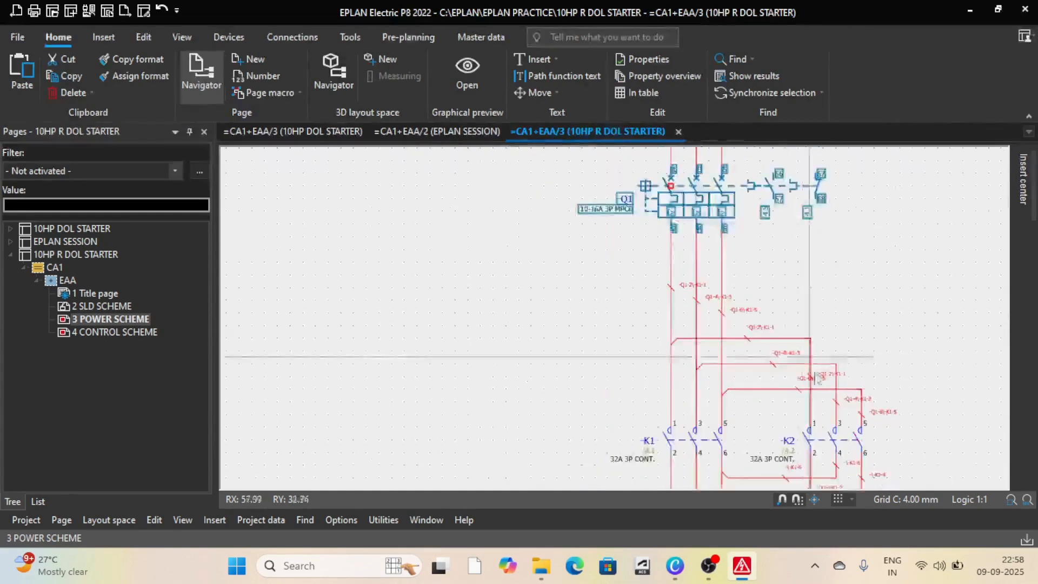
{"action": "scroll", "coordinate": [703, 324], "scroll_direction": "up", "scroll_amount": 4}
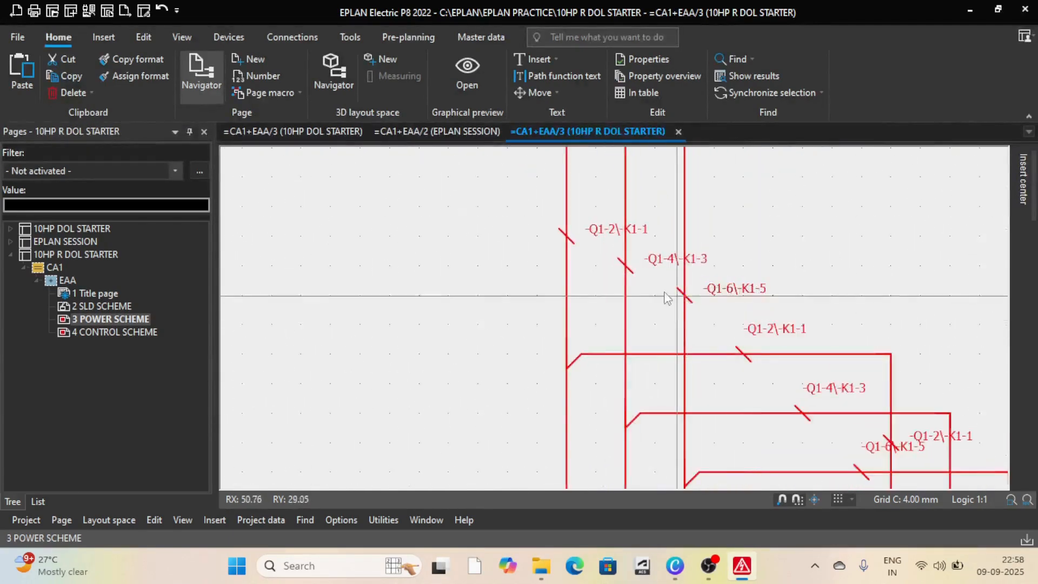
{"action": "scroll", "coordinate": [692, 292], "scroll_direction": "down", "scroll_amount": 3}
{"action": "scroll", "coordinate": [724, 319], "scroll_direction": "up", "scroll_amount": 2}
{"action": "scroll", "coordinate": [808, 369], "scroll_direction": "down", "scroll_amount": 2}
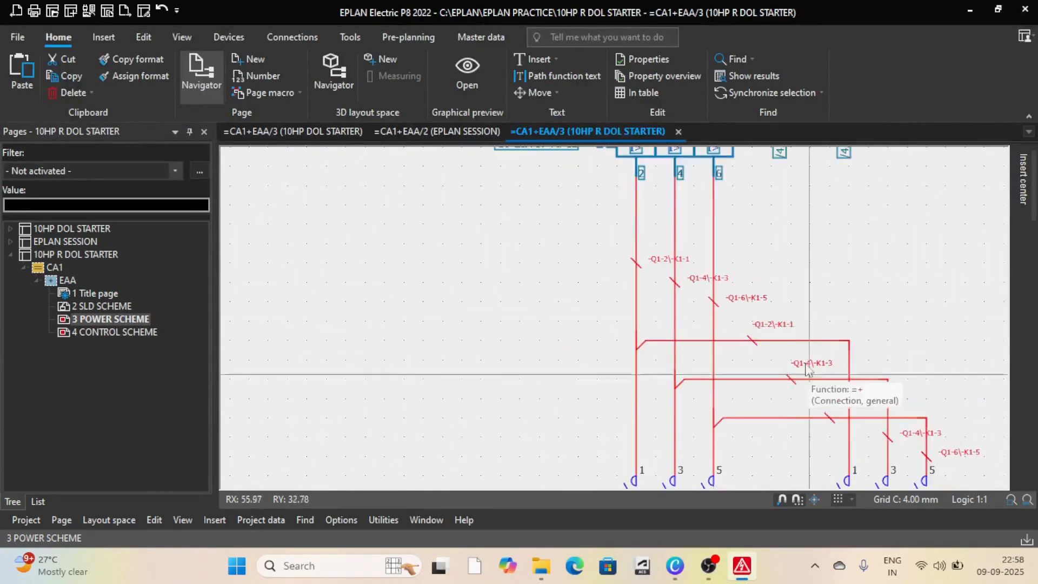
{"action": "scroll", "coordinate": [811, 411], "scroll_direction": "down", "scroll_amount": 3}
{"action": "scroll", "coordinate": [819, 448], "scroll_direction": "up", "scroll_amount": 4}
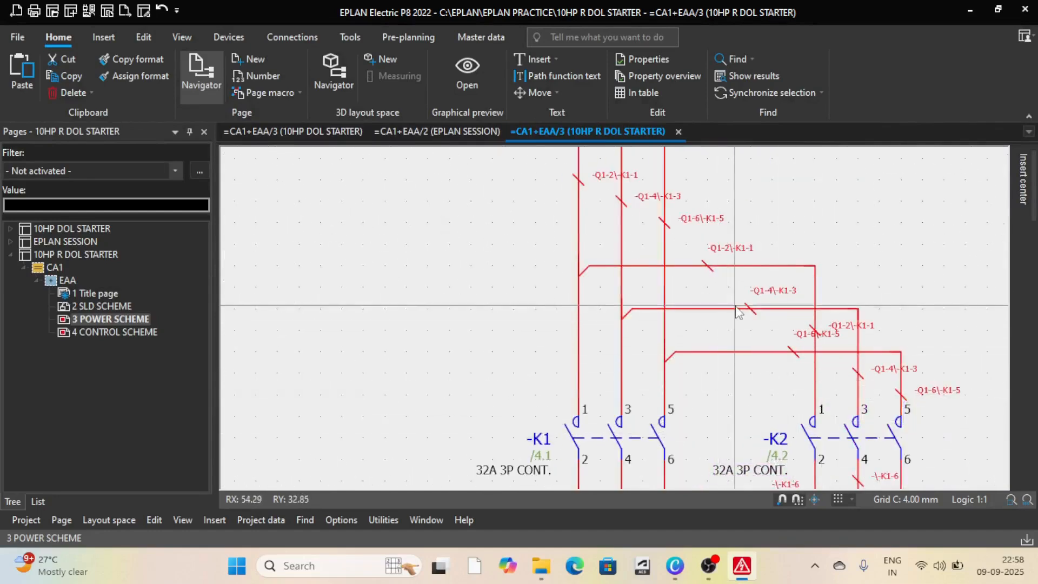
{"action": "scroll", "coordinate": [737, 312], "scroll_direction": "down", "scroll_amount": 4}
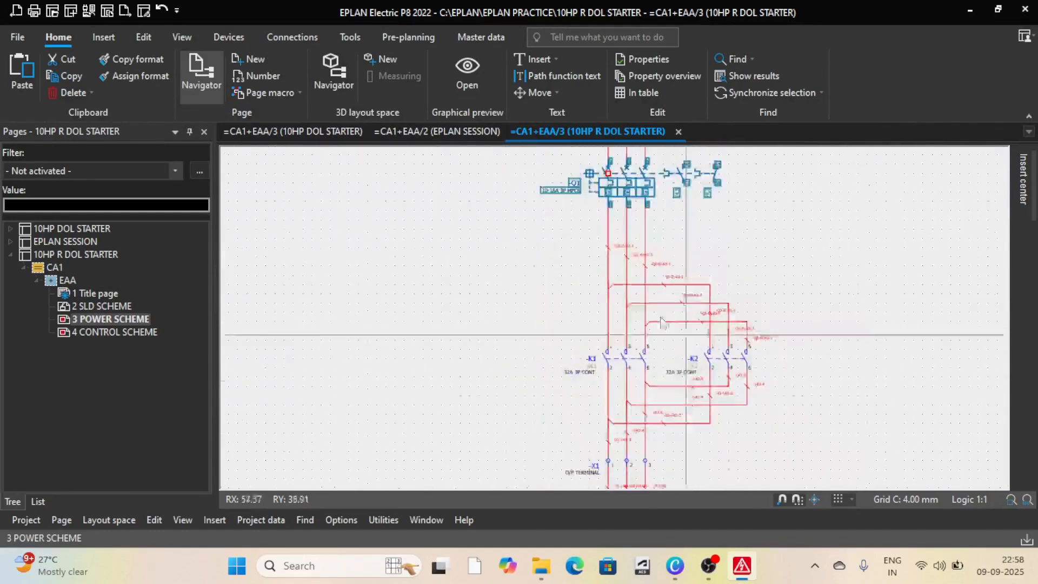
{"action": "scroll", "coordinate": [664, 322], "scroll_direction": "up", "scroll_amount": 3}
{"action": "scroll", "coordinate": [675, 316], "scroll_direction": "down", "scroll_amount": 2}
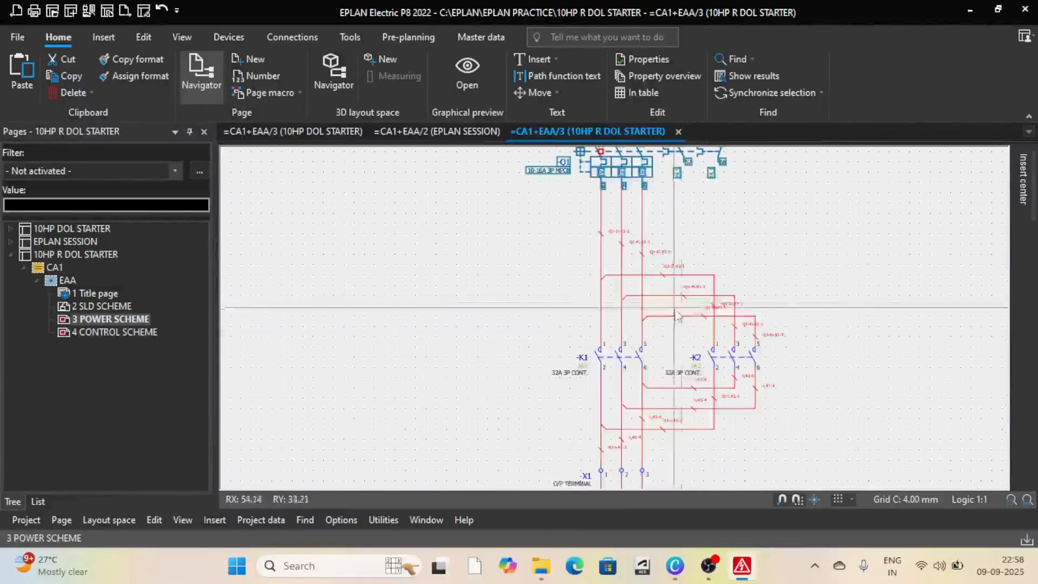
{"action": "scroll", "coordinate": [622, 369], "scroll_direction": "down", "scroll_amount": 4}
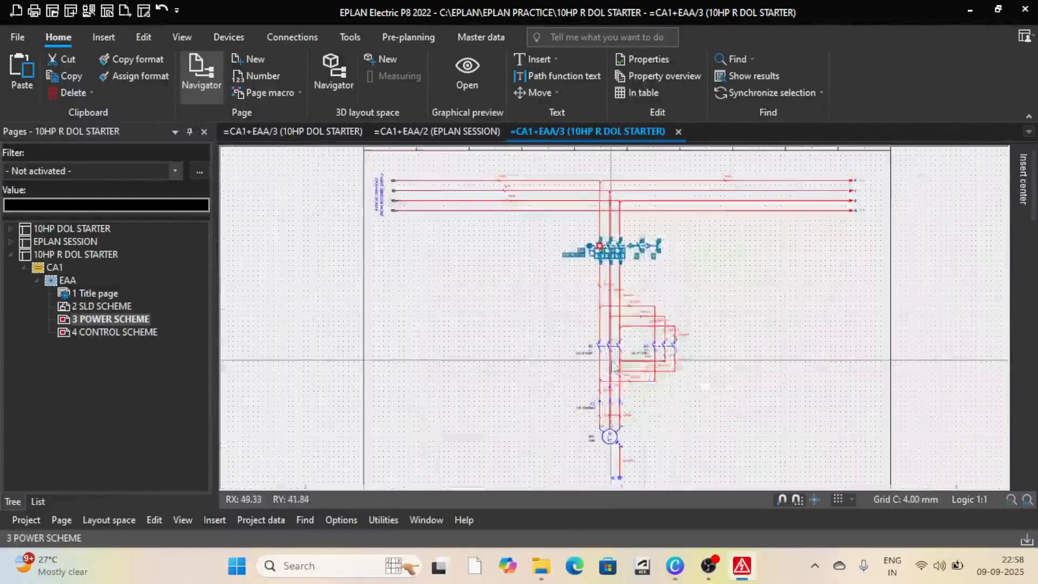
{"action": "scroll", "coordinate": [597, 312], "scroll_direction": "down", "scroll_amount": 1}
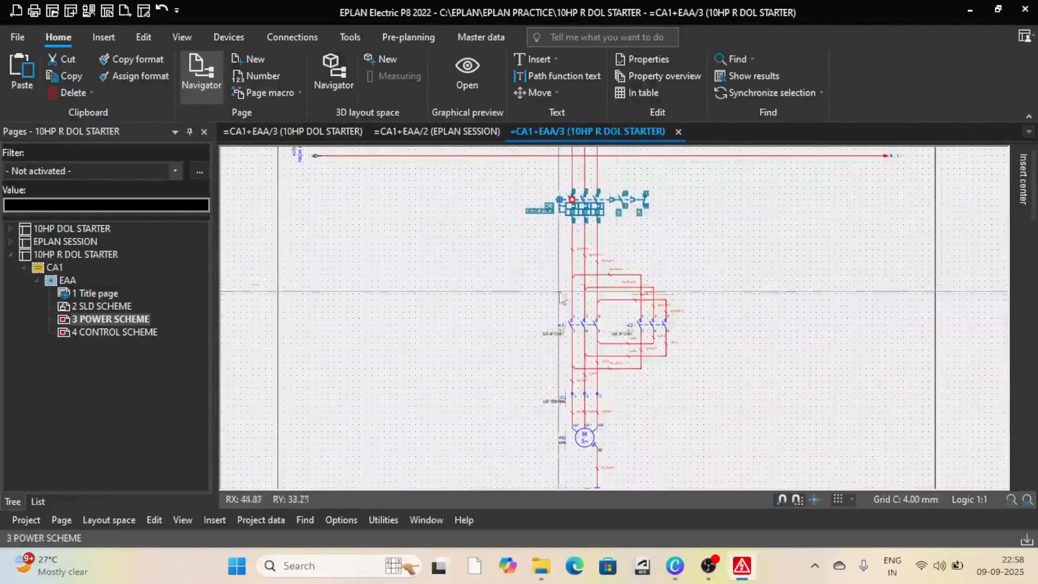
- Open page 4 CONTROL SCHEME and check the designation of the wire between the Q1 auxiliary contact and emergency stop S3
{"action": "left_click", "coordinate": [84, 333]}
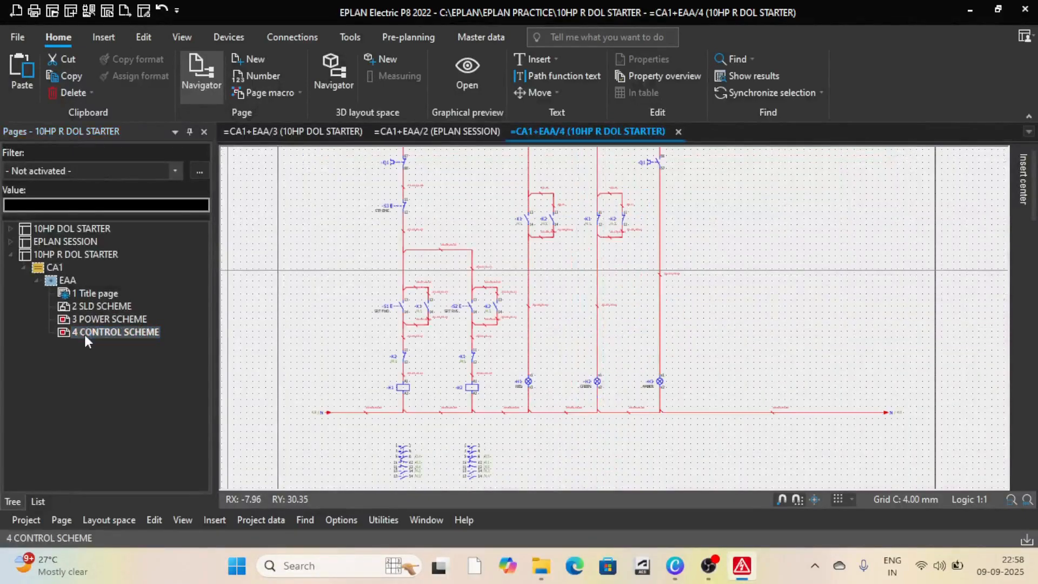
{"action": "scroll", "coordinate": [446, 211], "scroll_direction": "up", "scroll_amount": 3}
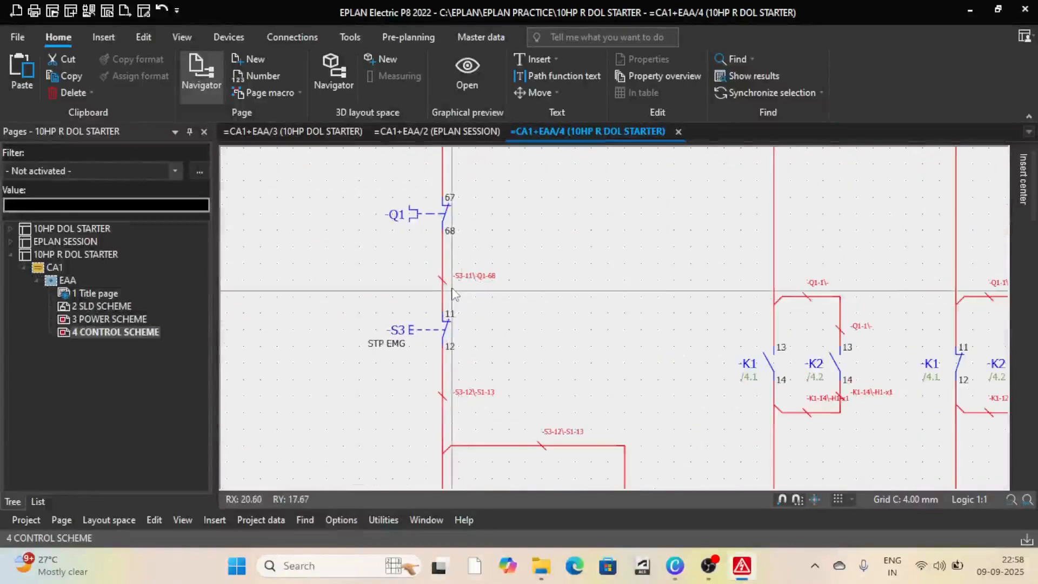
{"action": "scroll", "coordinate": [487, 333], "scroll_direction": "up", "scroll_amount": 2}
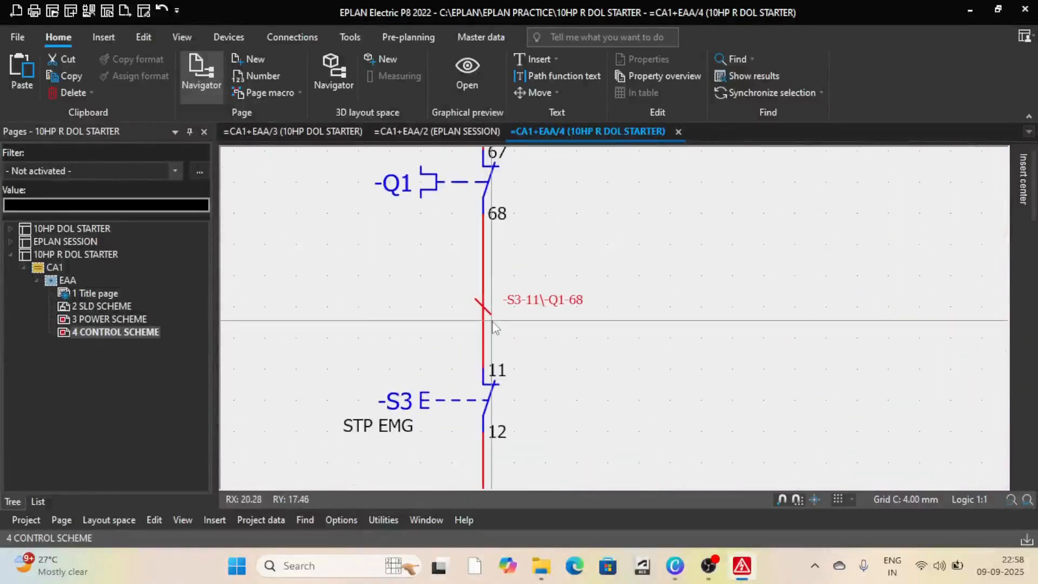
{"action": "scroll", "coordinate": [510, 327], "scroll_direction": "down", "scroll_amount": 1}
{"action": "scroll", "coordinate": [523, 327], "scroll_direction": "up", "scroll_amount": 1}
{"action": "scroll", "coordinate": [536, 319], "scroll_direction": "down", "scroll_amount": 2}
{"action": "scroll", "coordinate": [549, 307], "scroll_direction": "up", "scroll_amount": 2}
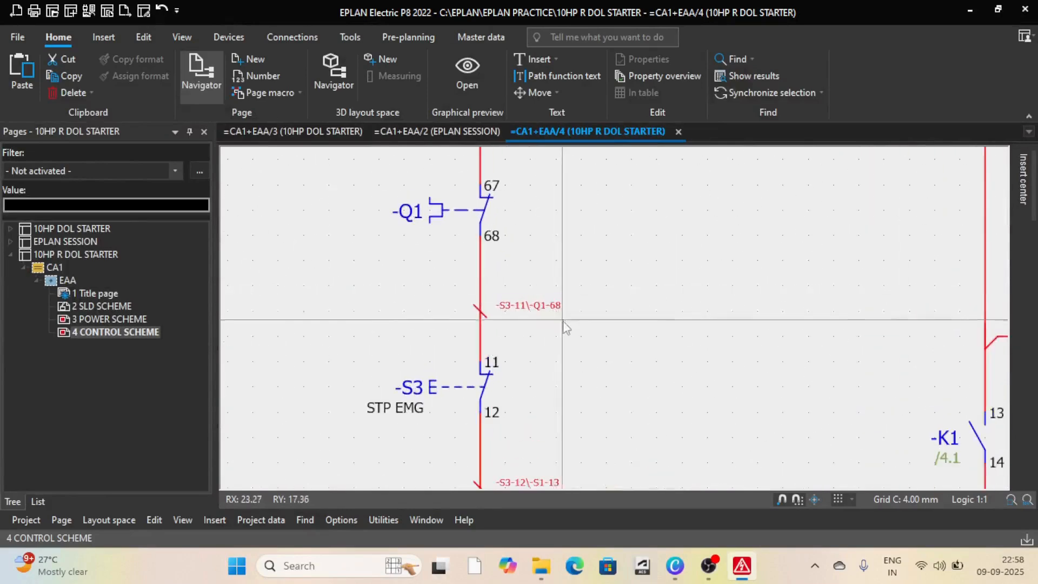
{"action": "scroll", "coordinate": [519, 303], "scroll_direction": "down", "scroll_amount": 1}
{"action": "scroll", "coordinate": [519, 301], "scroll_direction": "up", "scroll_amount": 1}
{"action": "scroll", "coordinate": [519, 302], "scroll_direction": "up", "scroll_amount": 2}
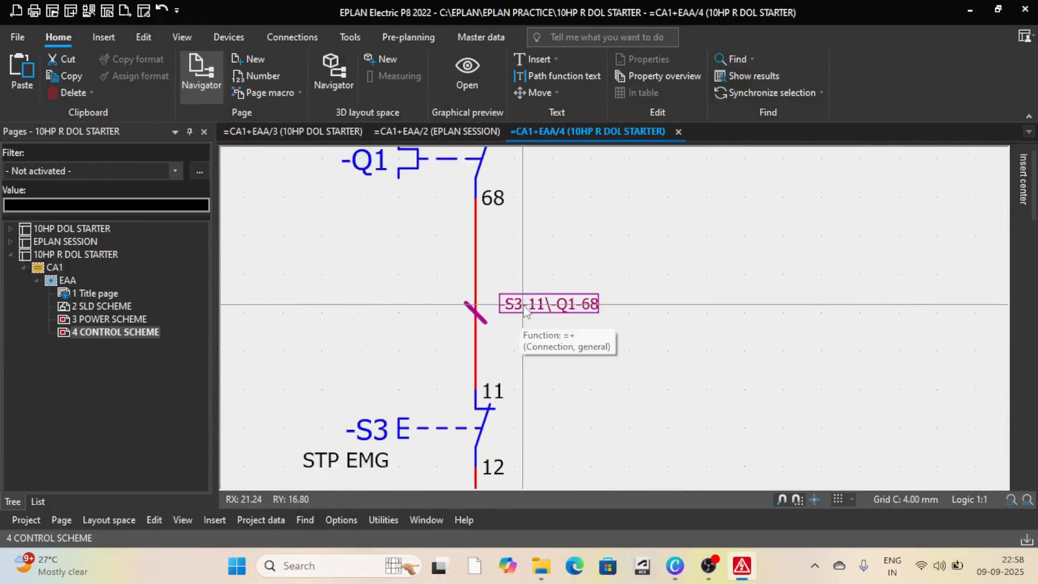
{"action": "scroll", "coordinate": [533, 324], "scroll_direction": "down", "scroll_amount": 2}
{"action": "scroll", "coordinate": [543, 347], "scroll_direction": "up", "scroll_amount": 1}
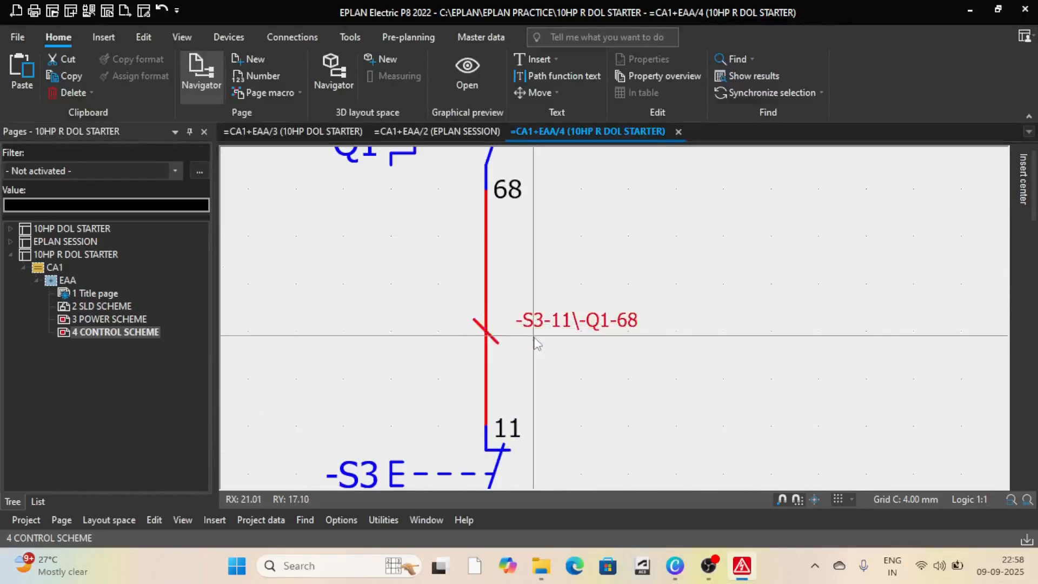
{"action": "scroll", "coordinate": [539, 331], "scroll_direction": "down", "scroll_amount": 2}
{"action": "scroll", "coordinate": [509, 412], "scroll_direction": "up", "scroll_amount": 1}
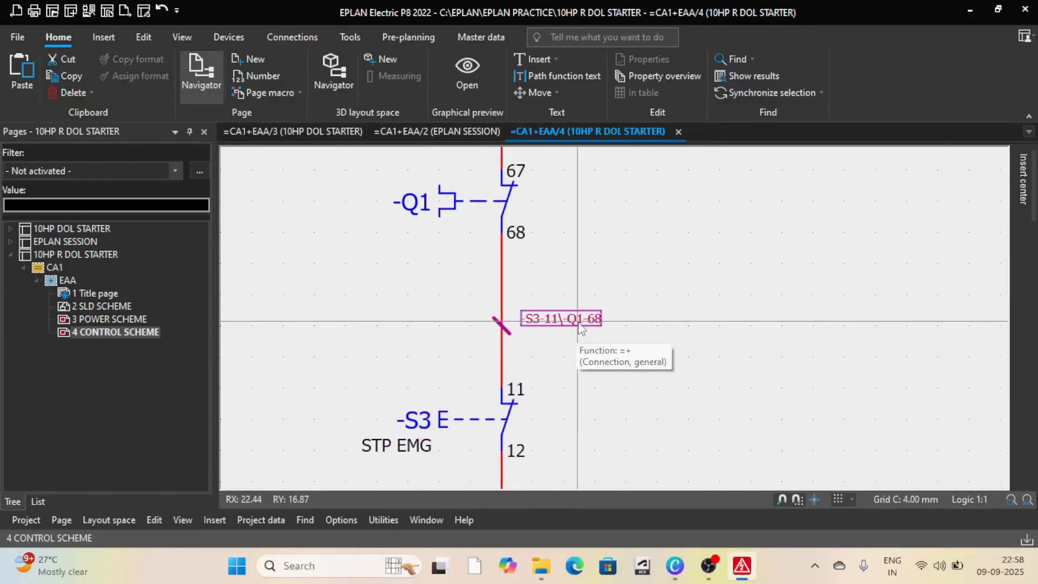
{"action": "scroll", "coordinate": [580, 327], "scroll_direction": "down", "scroll_amount": 4}
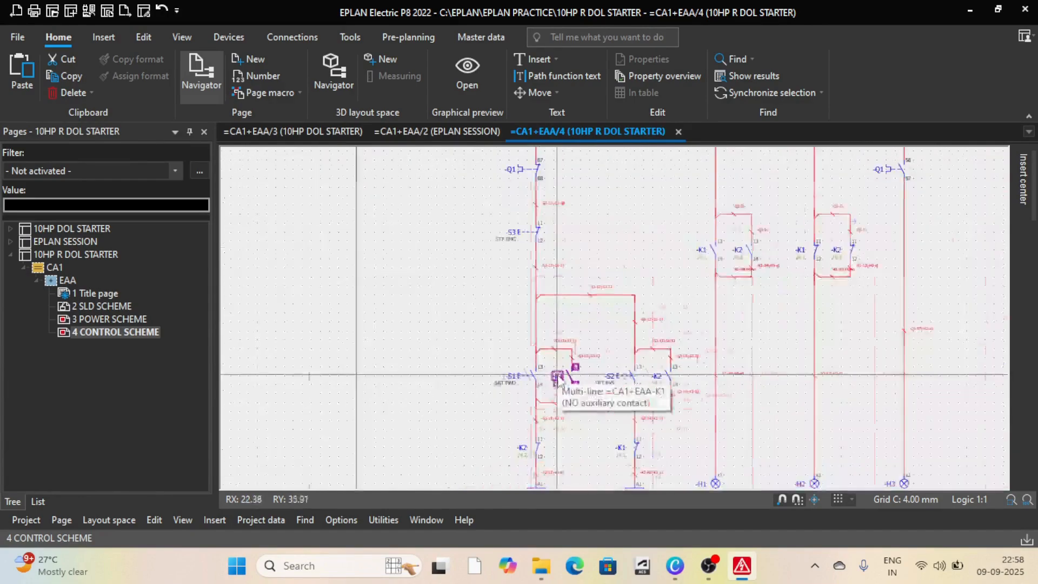
- Examine the designations on the wires around start pushbuttons S1 and S2 and their parallel auxiliary contacts K1 and K2
{"action": "scroll", "coordinate": [559, 377], "scroll_direction": "up", "scroll_amount": 4}
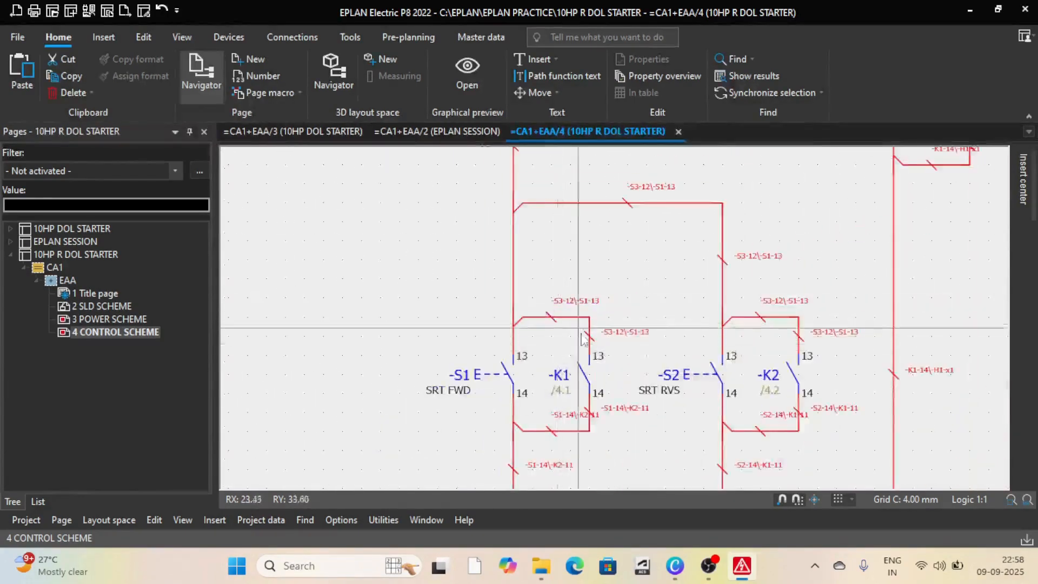
{"action": "scroll", "coordinate": [581, 334], "scroll_direction": "down", "scroll_amount": 4}
{"action": "scroll", "coordinate": [574, 401], "scroll_direction": "up", "scroll_amount": 4}
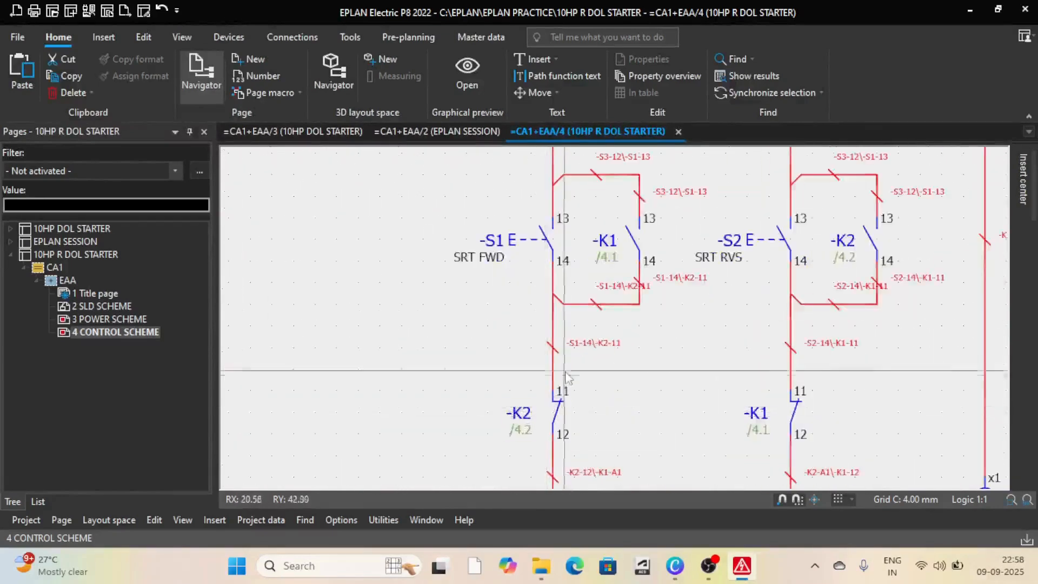
{"action": "scroll", "coordinate": [571, 368], "scroll_direction": "up", "scroll_amount": 1}
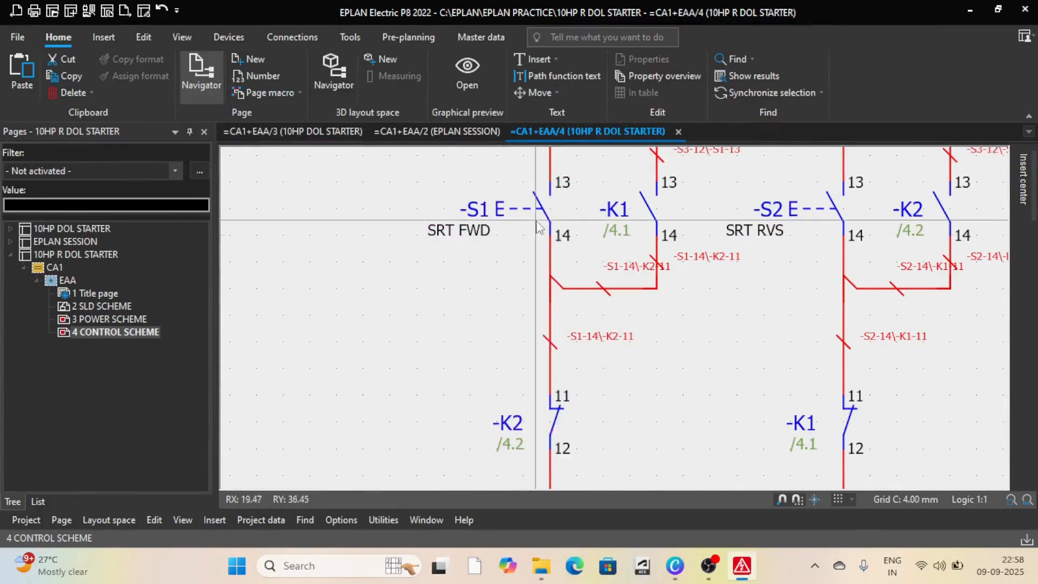
{"action": "scroll", "coordinate": [573, 325], "scroll_direction": "down", "scroll_amount": 2}
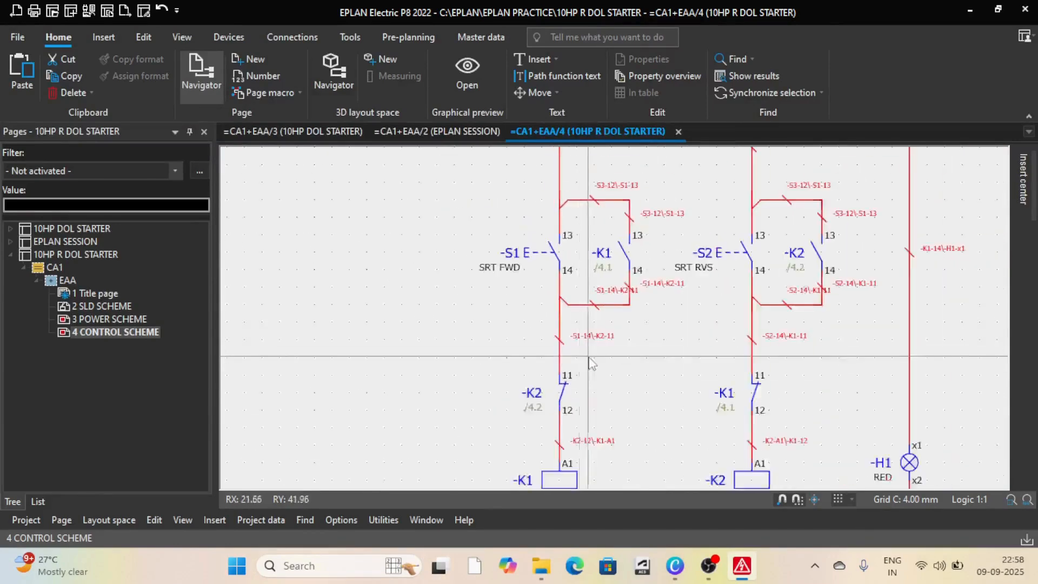
- Compare the designation on the wire between pushbutton S1 and the K2 interlock contact with the connection points at both ends
{"action": "scroll", "coordinate": [582, 340], "scroll_direction": "up", "scroll_amount": 4}
{"action": "scroll", "coordinate": [581, 340], "scroll_direction": "up", "scroll_amount": 2}
{"action": "scroll", "coordinate": [568, 330], "scroll_direction": "down", "scroll_amount": 1}
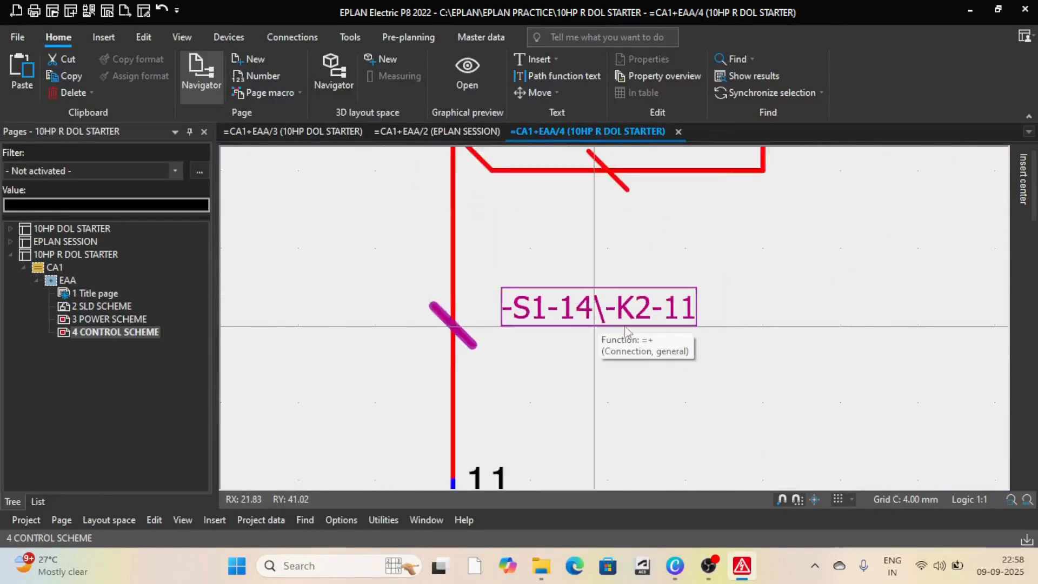
{"action": "scroll", "coordinate": [565, 328], "scroll_direction": "up", "scroll_amount": 1}
{"action": "scroll", "coordinate": [565, 328], "scroll_direction": "down", "scroll_amount": 2}
{"action": "scroll", "coordinate": [596, 320], "scroll_direction": "up", "scroll_amount": 1}
{"action": "scroll", "coordinate": [594, 322], "scroll_direction": "down", "scroll_amount": 1}
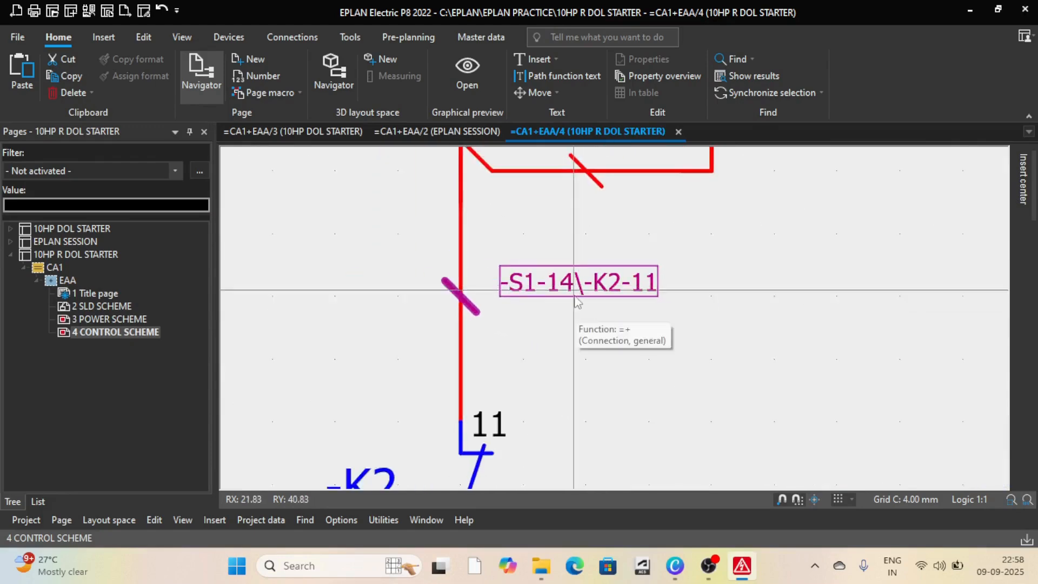
{"action": "scroll", "coordinate": [560, 299], "scroll_direction": "up", "scroll_amount": 1}
{"action": "scroll", "coordinate": [559, 299], "scroll_direction": "down", "scroll_amount": 5}
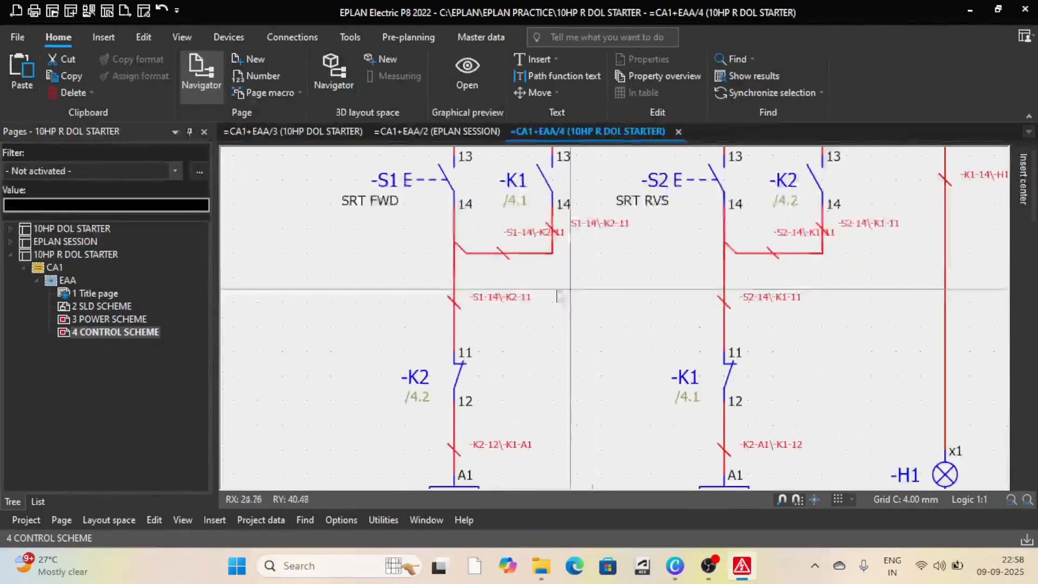
{"action": "scroll", "coordinate": [560, 246], "scroll_direction": "up", "scroll_amount": 2}
{"action": "scroll", "coordinate": [459, 329], "scroll_direction": "up", "scroll_amount": 1}
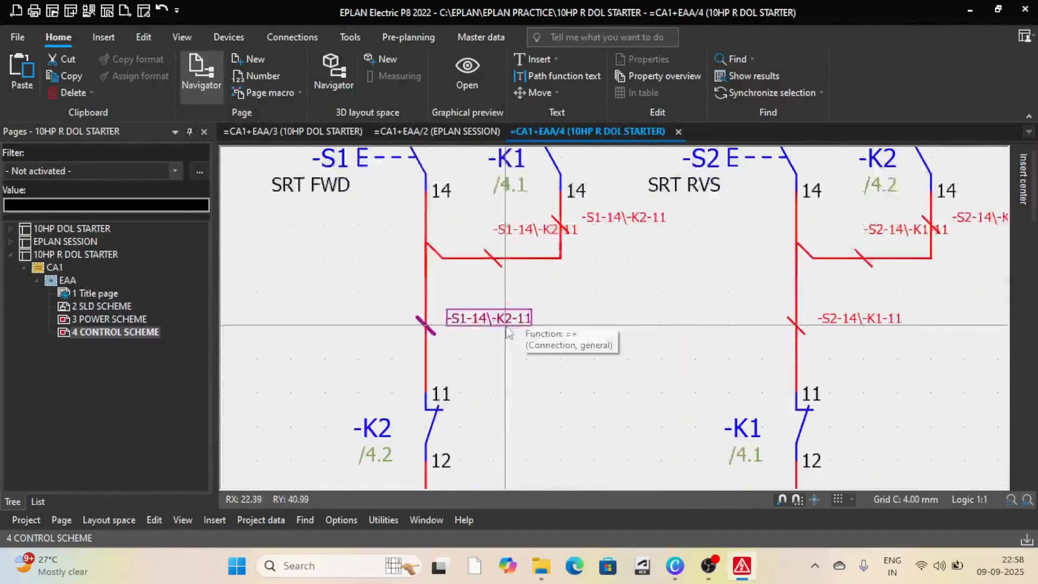
{"action": "scroll", "coordinate": [511, 363], "scroll_direction": "down", "scroll_amount": 1}
- Review the overall control scheme from the start branches down to the contactor coils and indicator lamps
{"action": "scroll", "coordinate": [549, 342], "scroll_direction": "down", "scroll_amount": 5}
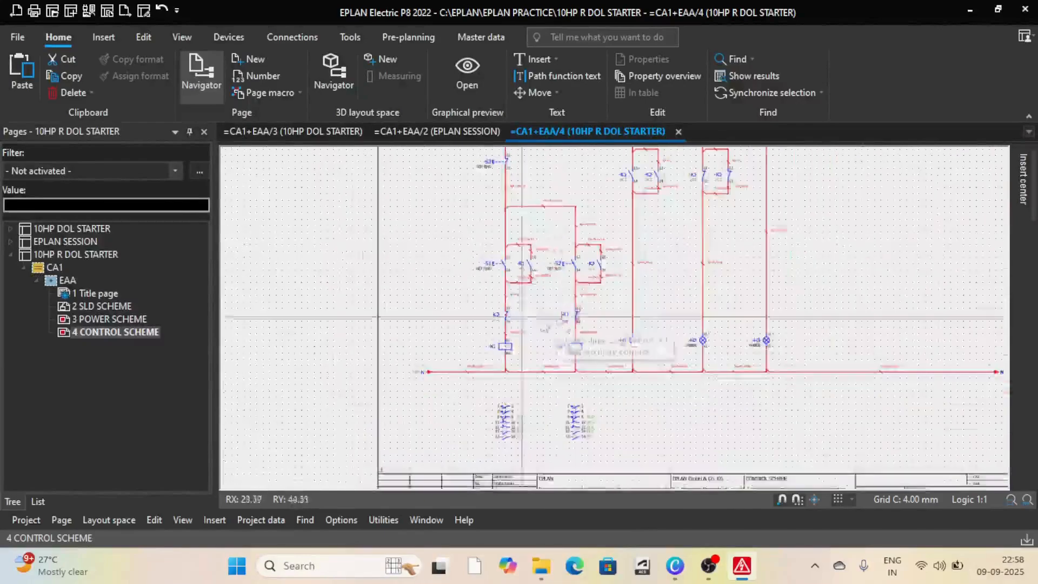
{"action": "scroll", "coordinate": [551, 324], "scroll_direction": "down", "scroll_amount": 2}
{"action": "scroll", "coordinate": [503, 346], "scroll_direction": "up", "scroll_amount": 4}
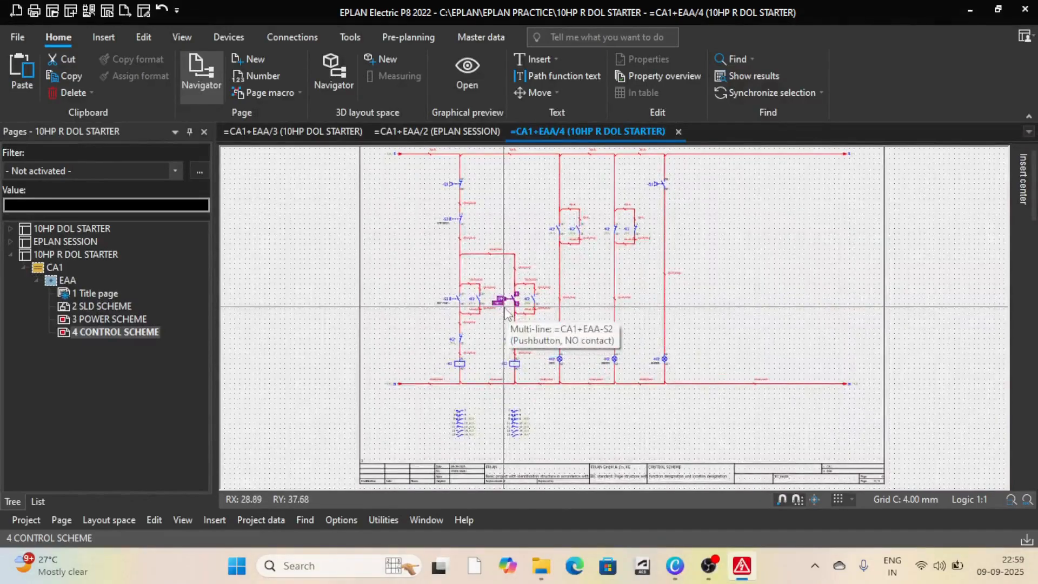
{"action": "scroll", "coordinate": [507, 314], "scroll_direction": "down", "scroll_amount": 1}
{"action": "scroll", "coordinate": [487, 287], "scroll_direction": "up", "scroll_amount": 3}
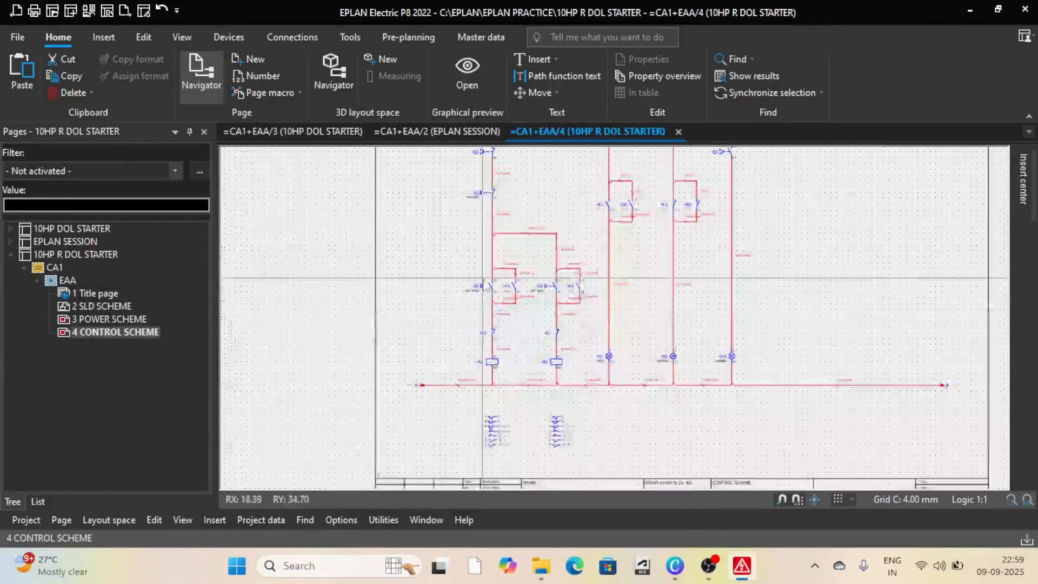